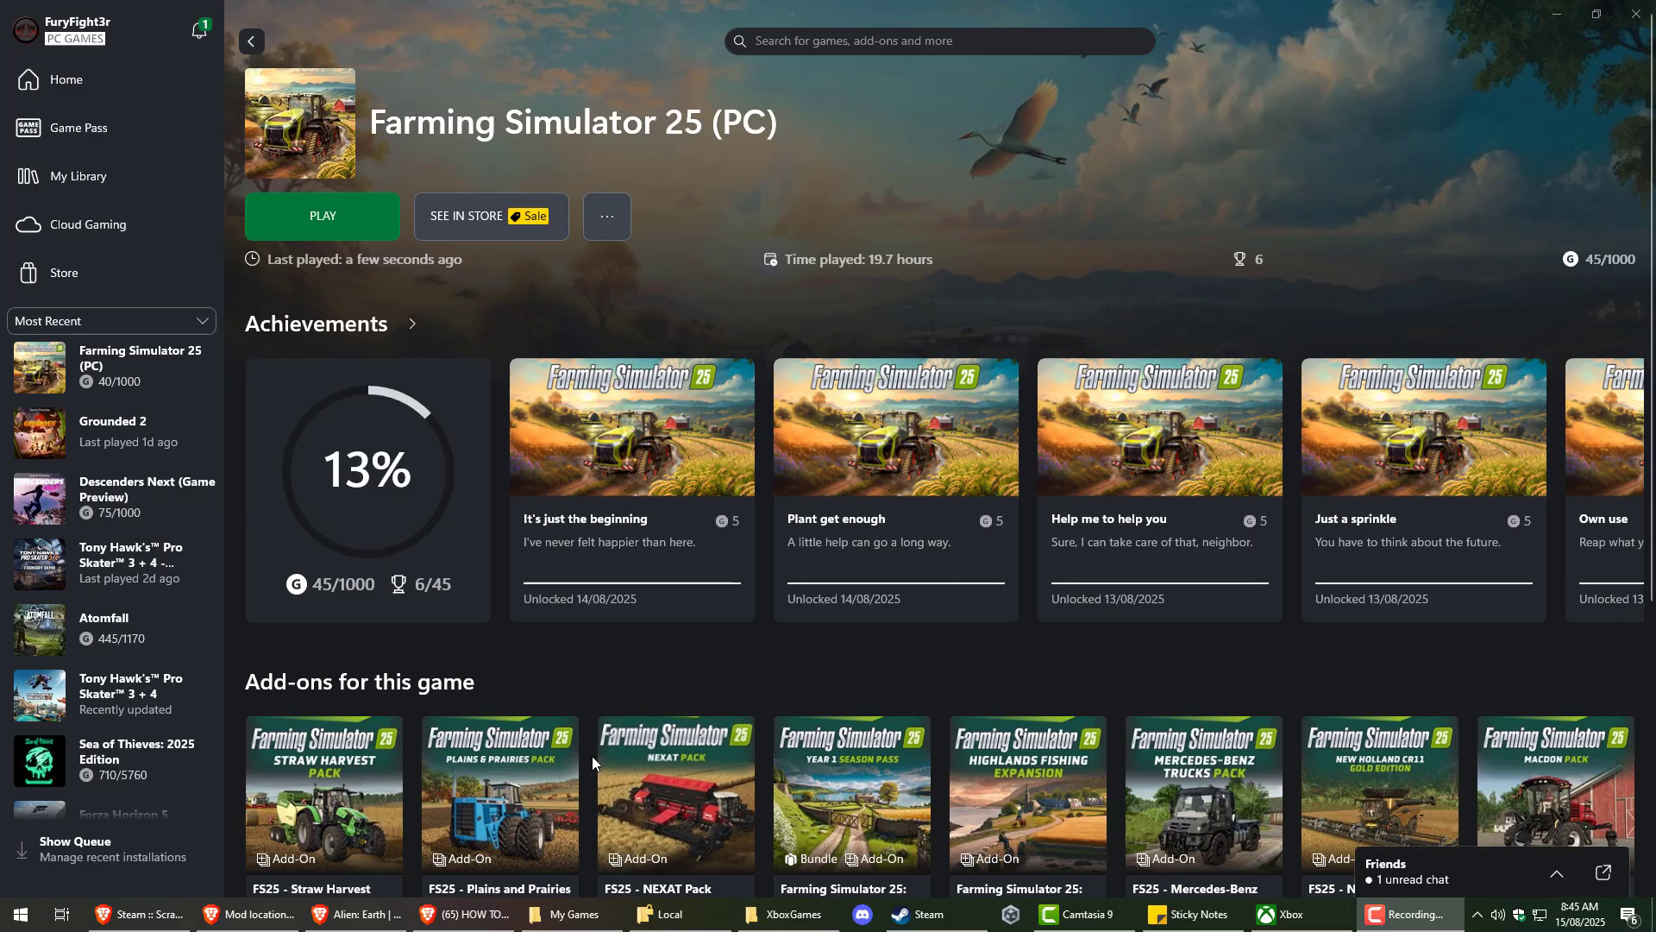
# Bring the My Games File Explorer window in front of the Xbox app's Farming Simulator 25 page
pyautogui.moveTo(577, 920)
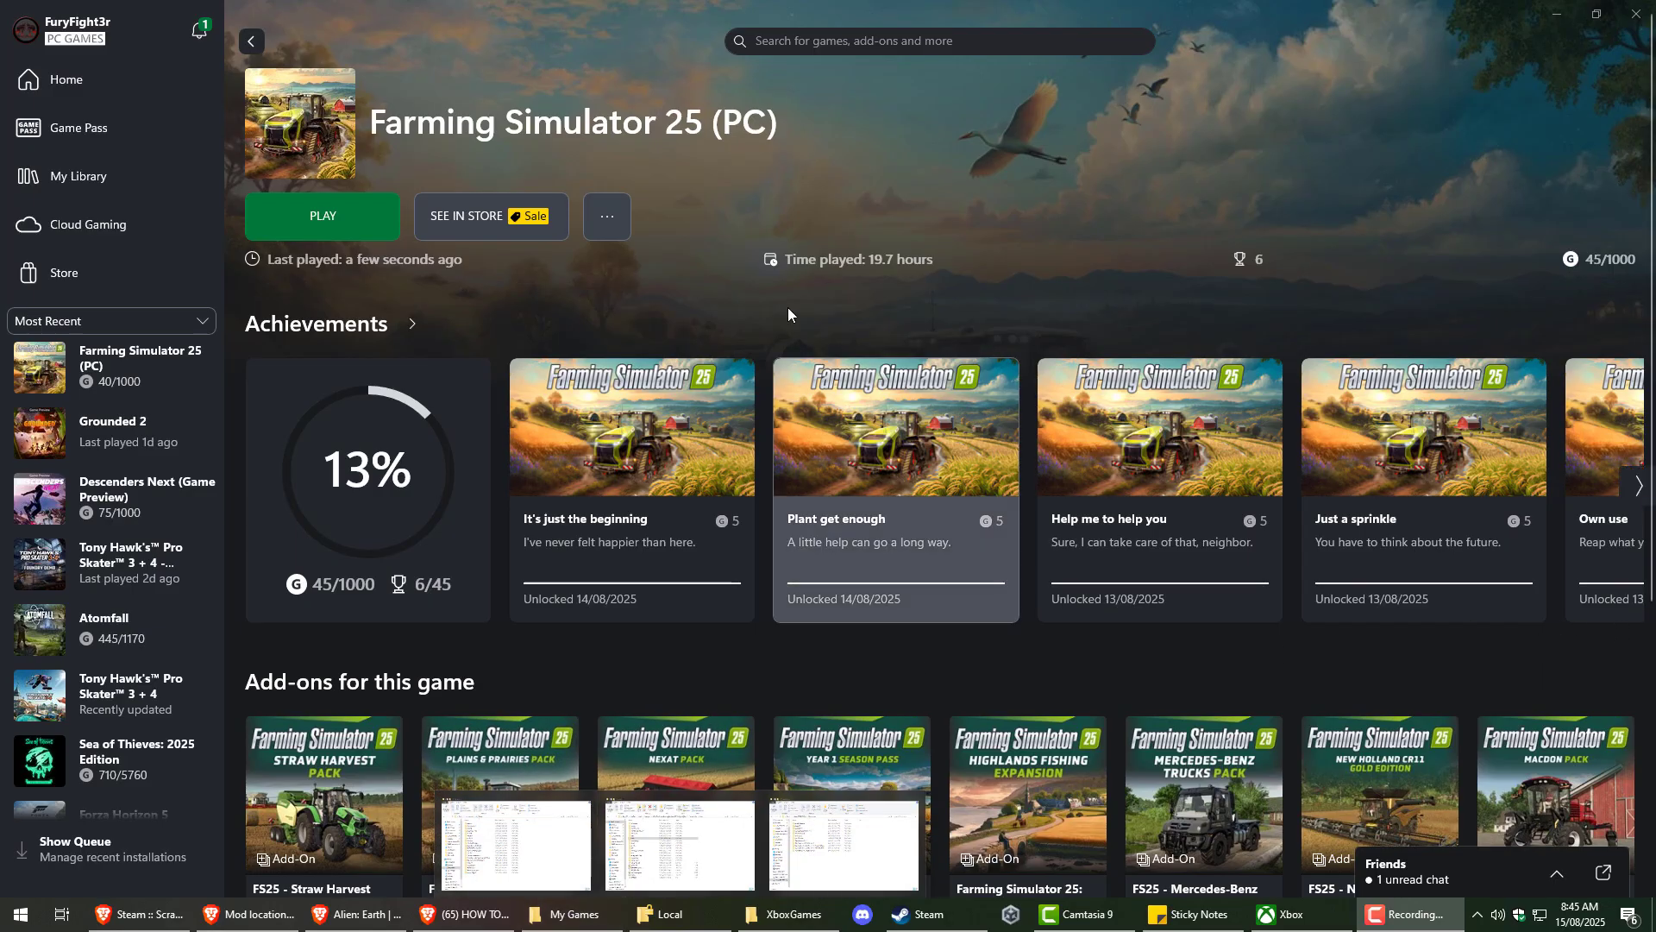
pyautogui.click(571, 914)
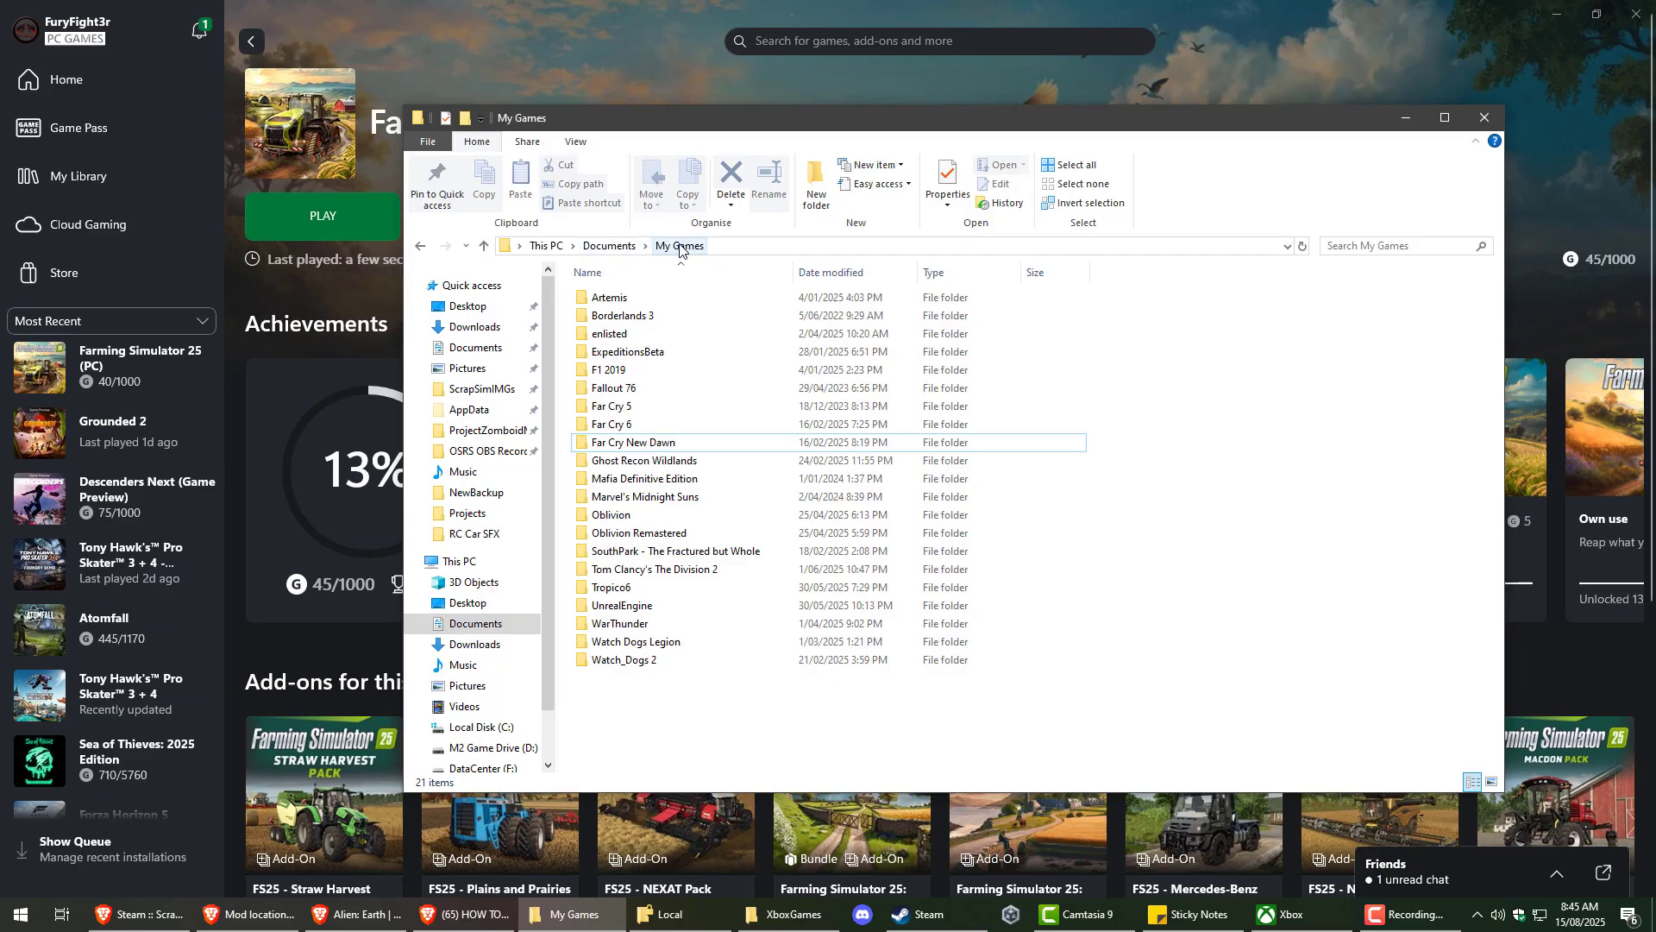
# Select Fallout 76 and Far Cry 5 in My Games, then switch to the XboxGames window on S:
pyautogui.click(609, 386)
pyautogui.click(638, 406)
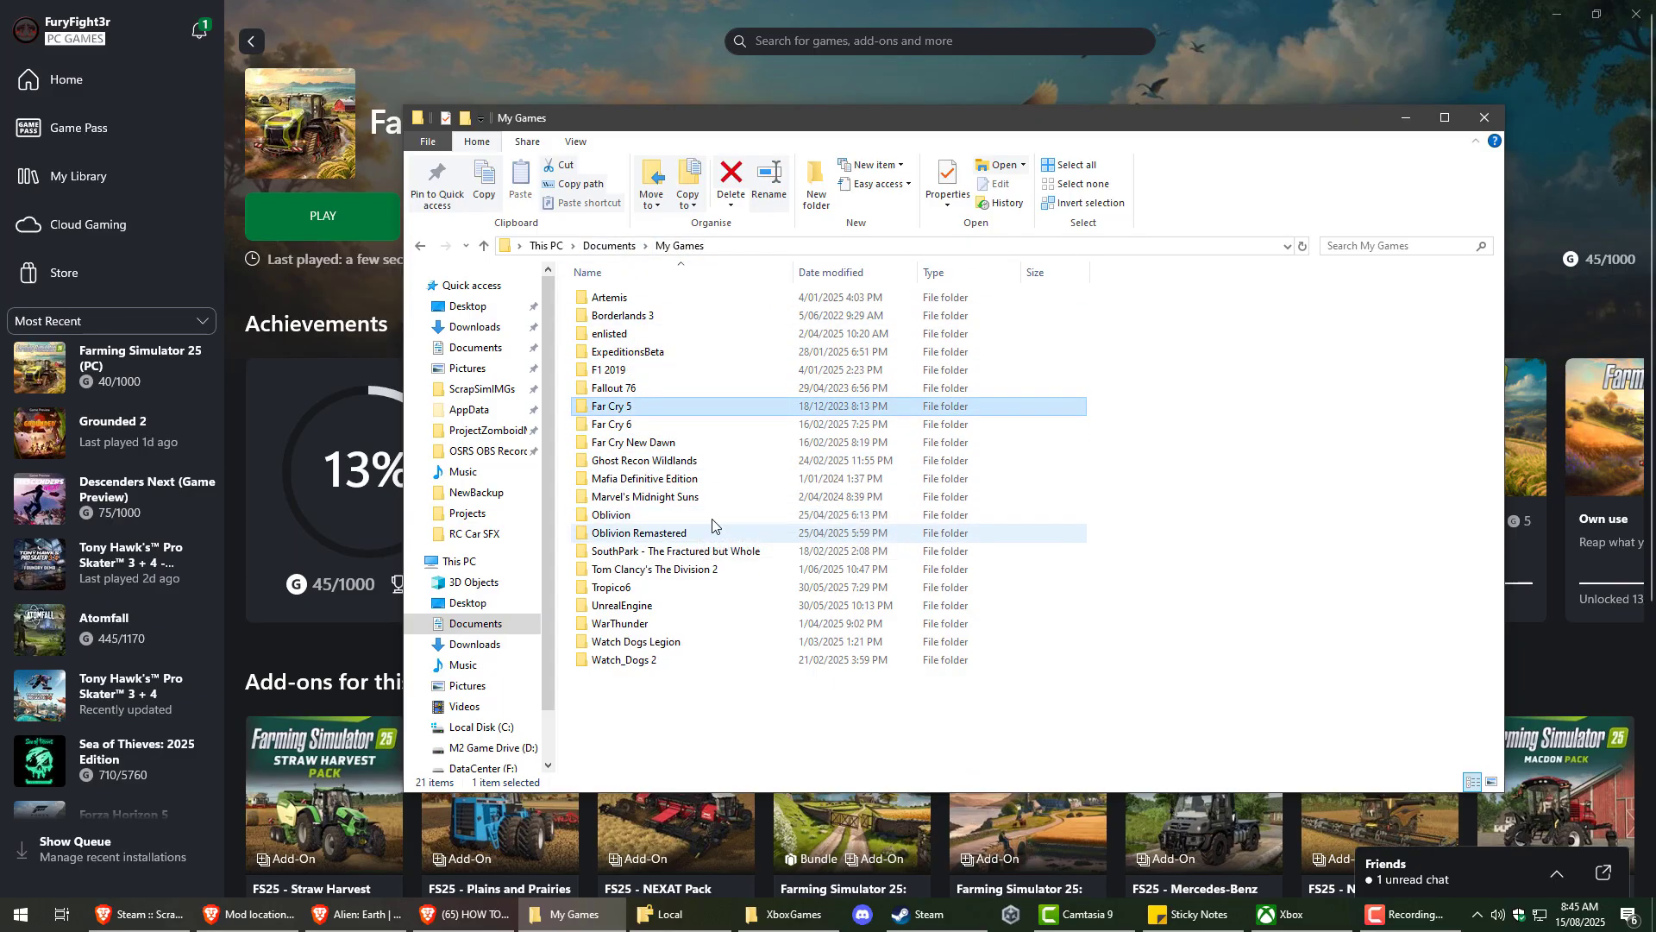
pyautogui.click(651, 709)
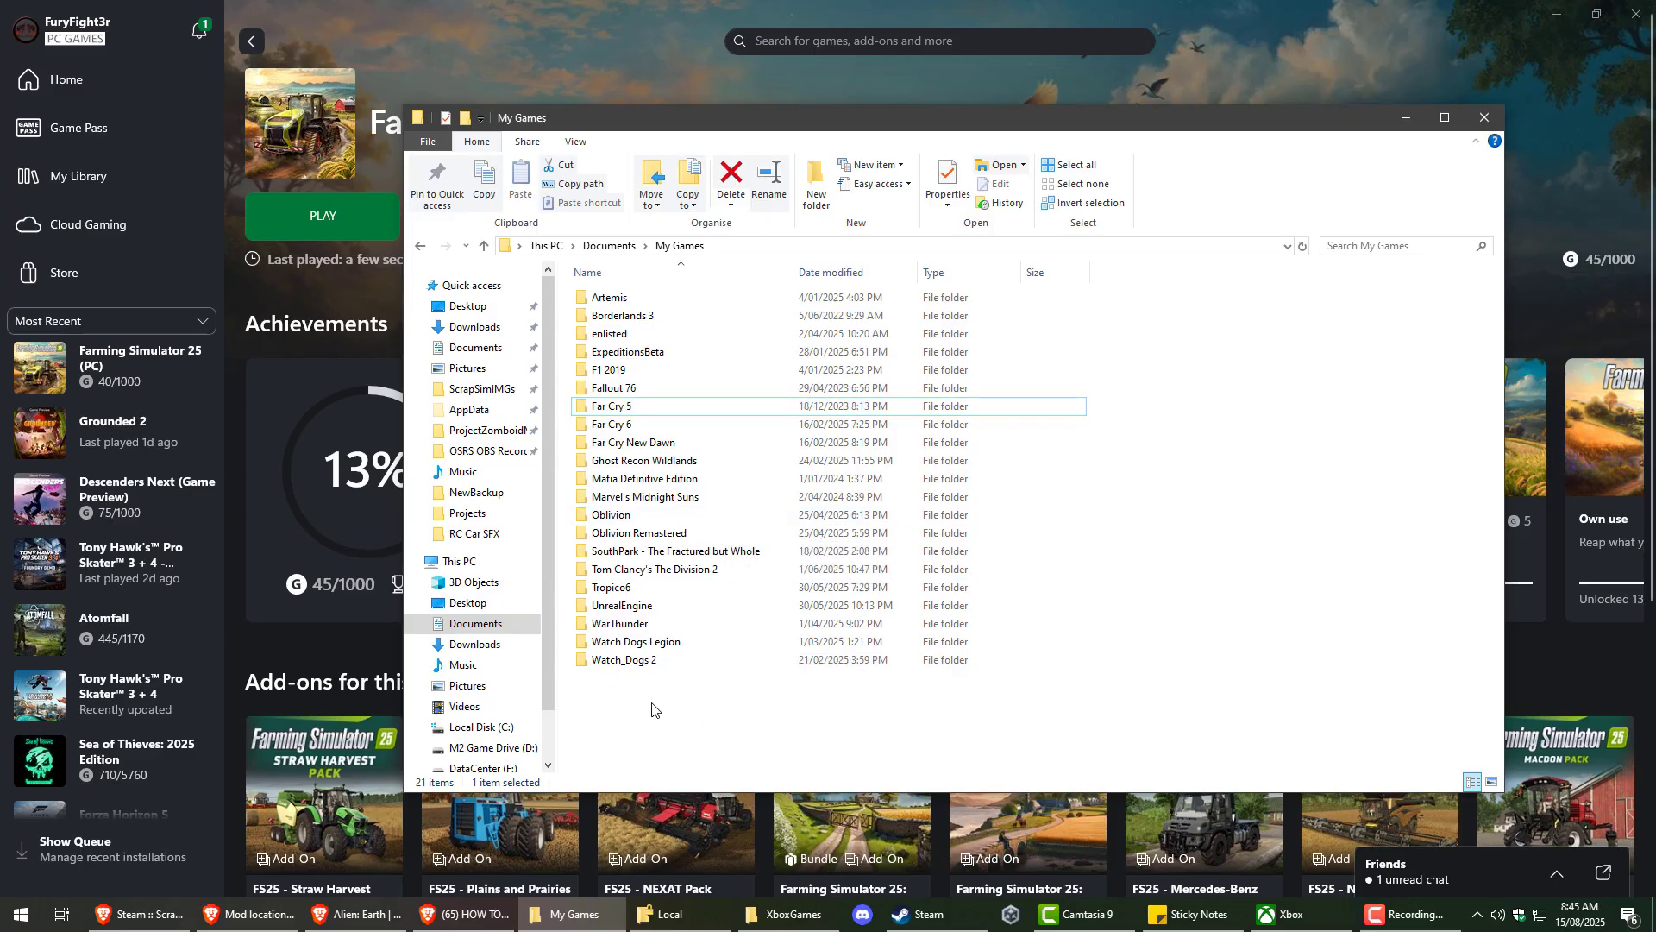
pyautogui.click(782, 924)
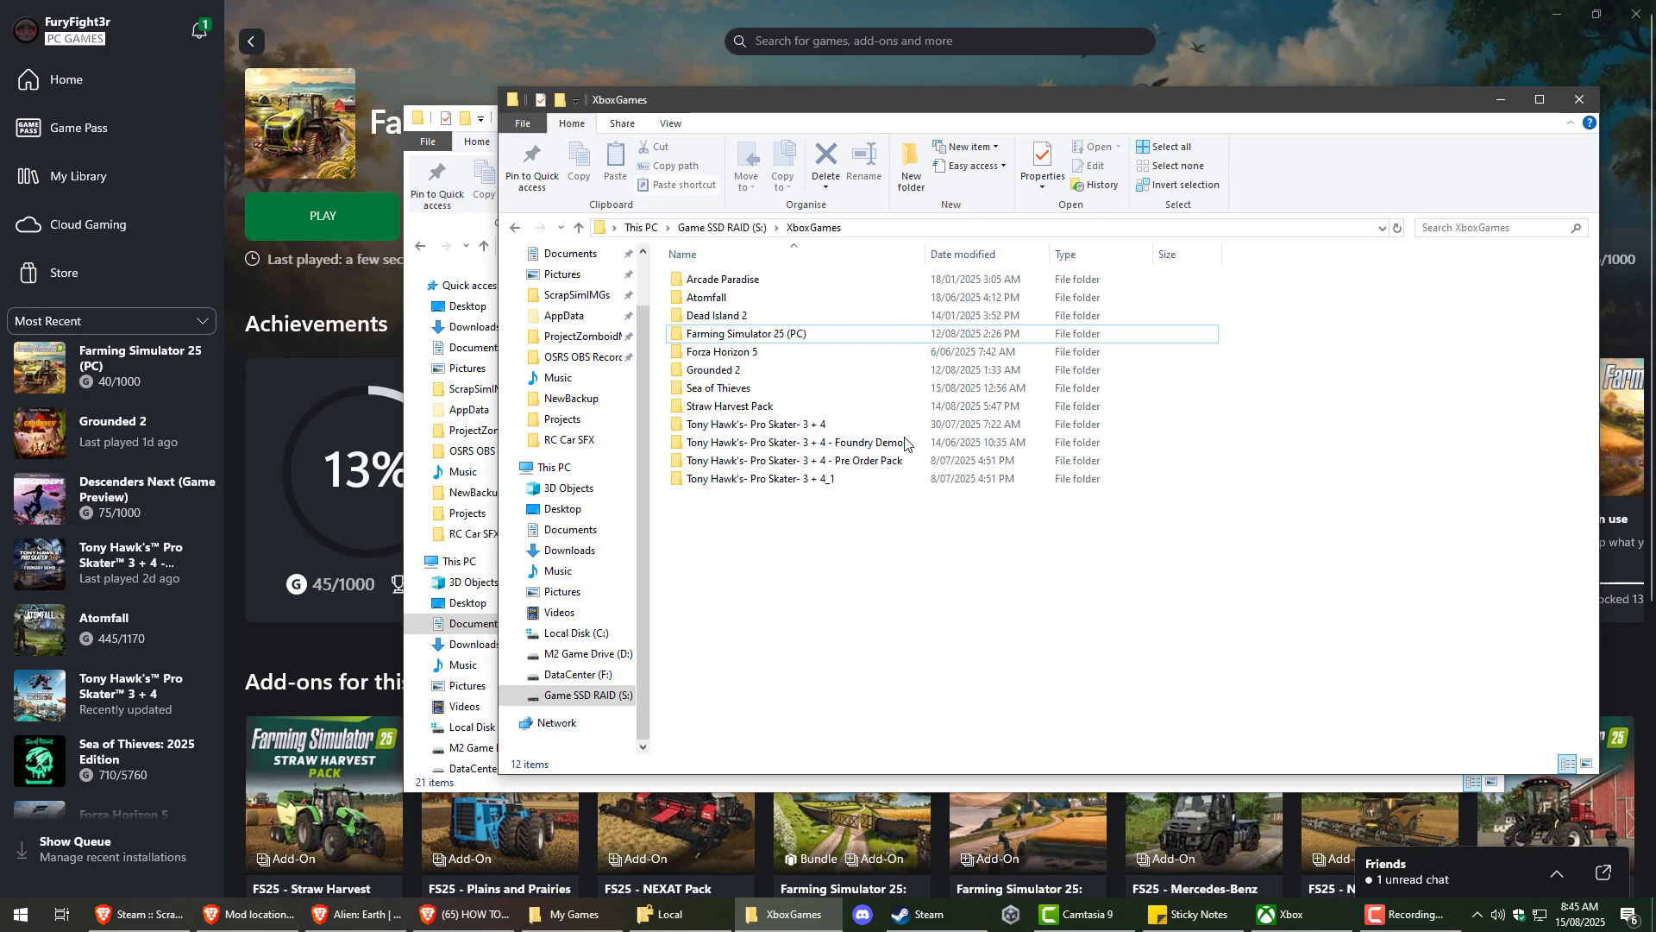
# Navigate from S: through XboxGames > Farming Simulator 25 (PC) into the Content folder
pyautogui.click(759, 228)
pyautogui.doubleClick(727, 445)
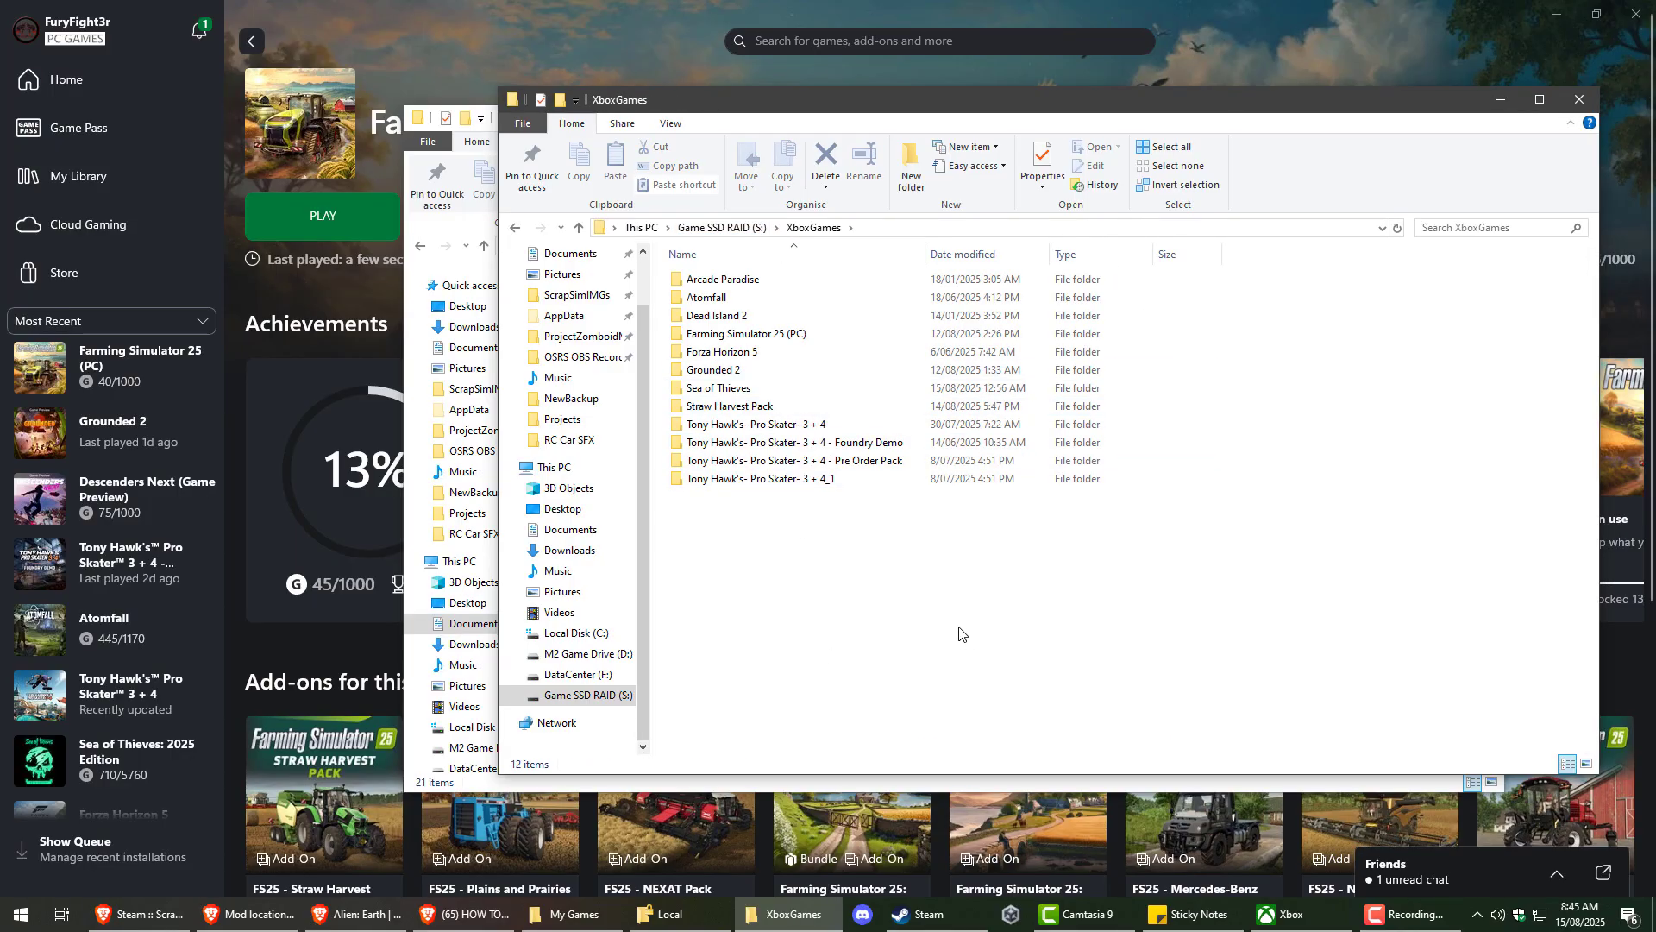
pyautogui.doubleClick(763, 333)
pyautogui.doubleClick(703, 280)
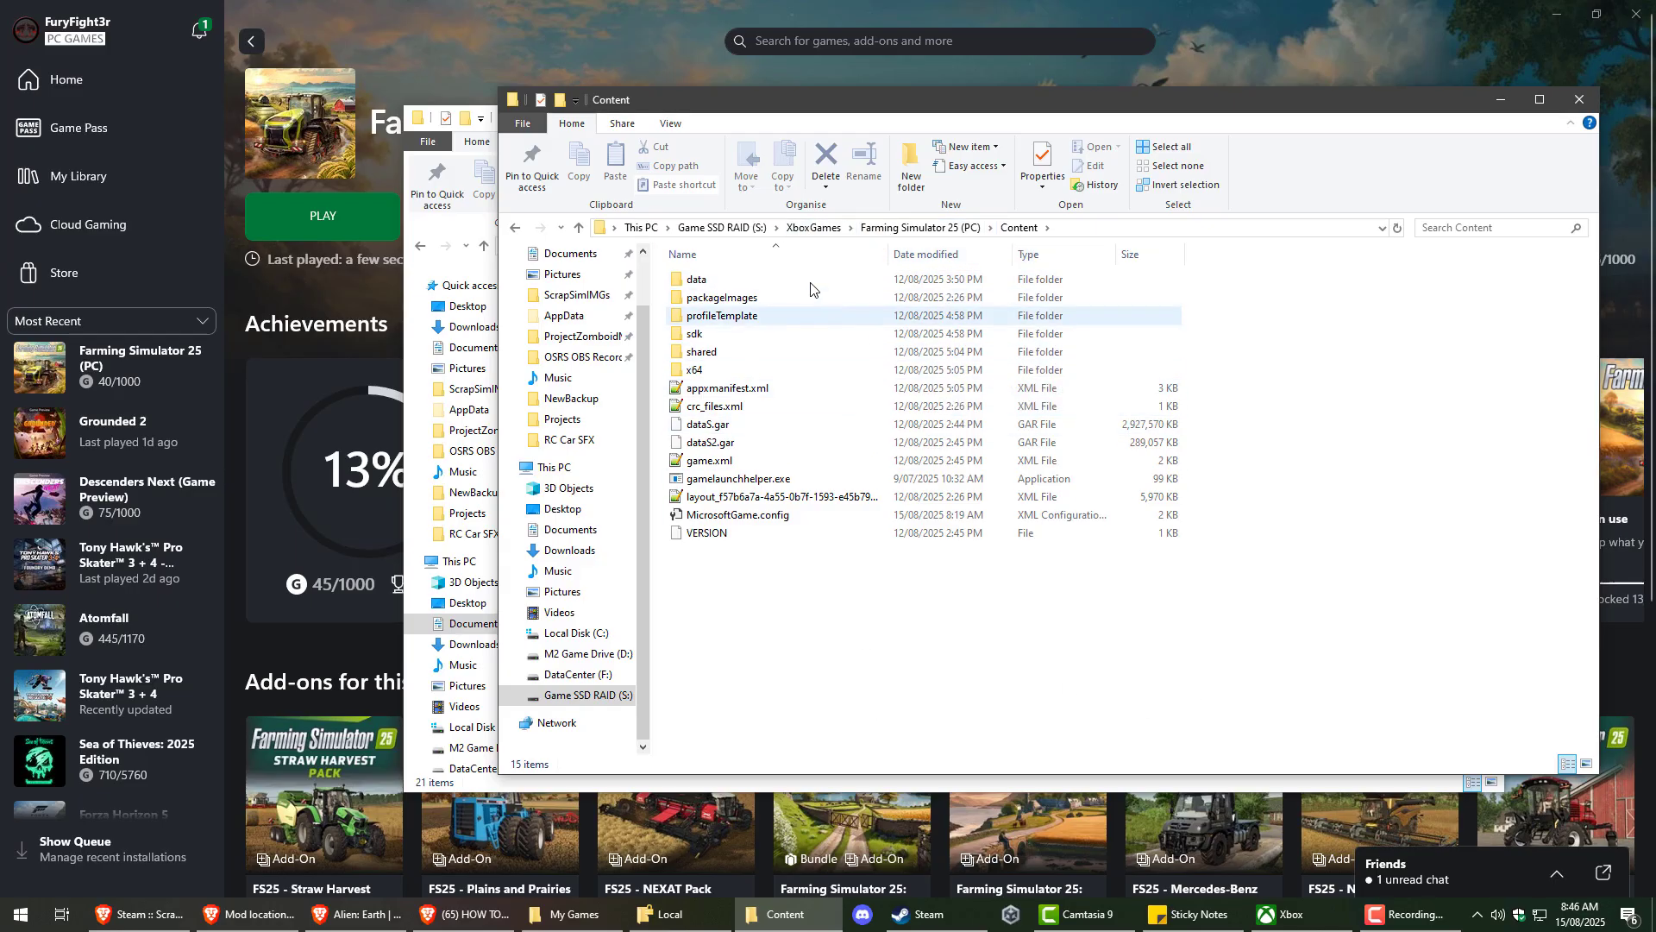
pyautogui.click(723, 227)
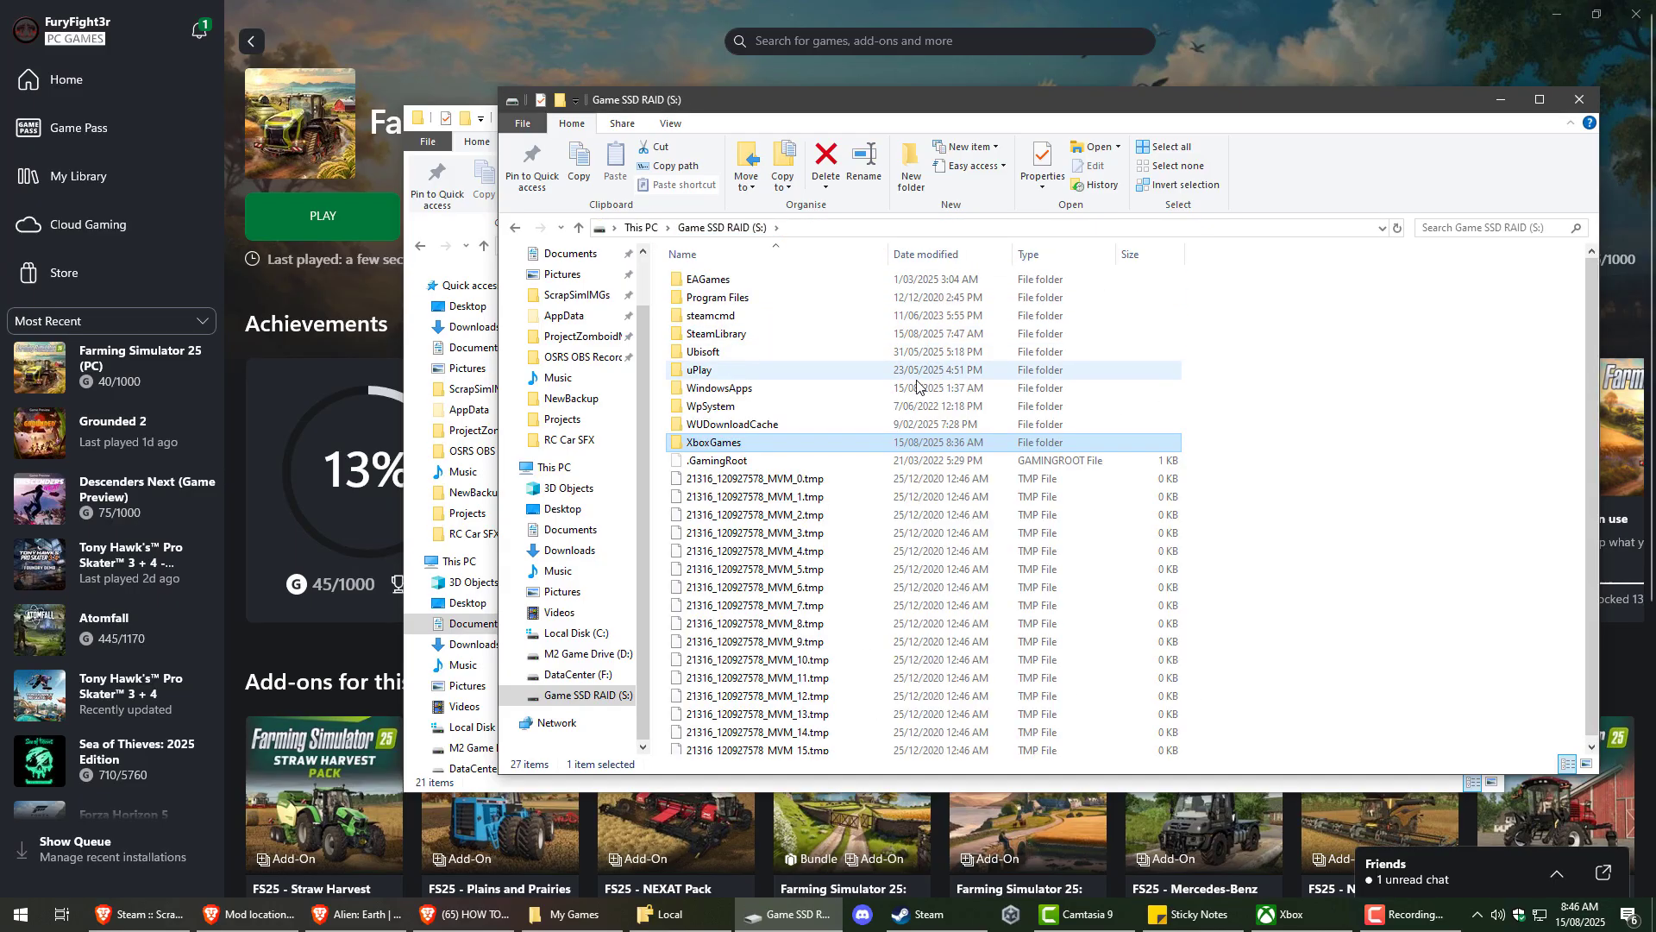
pyautogui.doubleClick(843, 442)
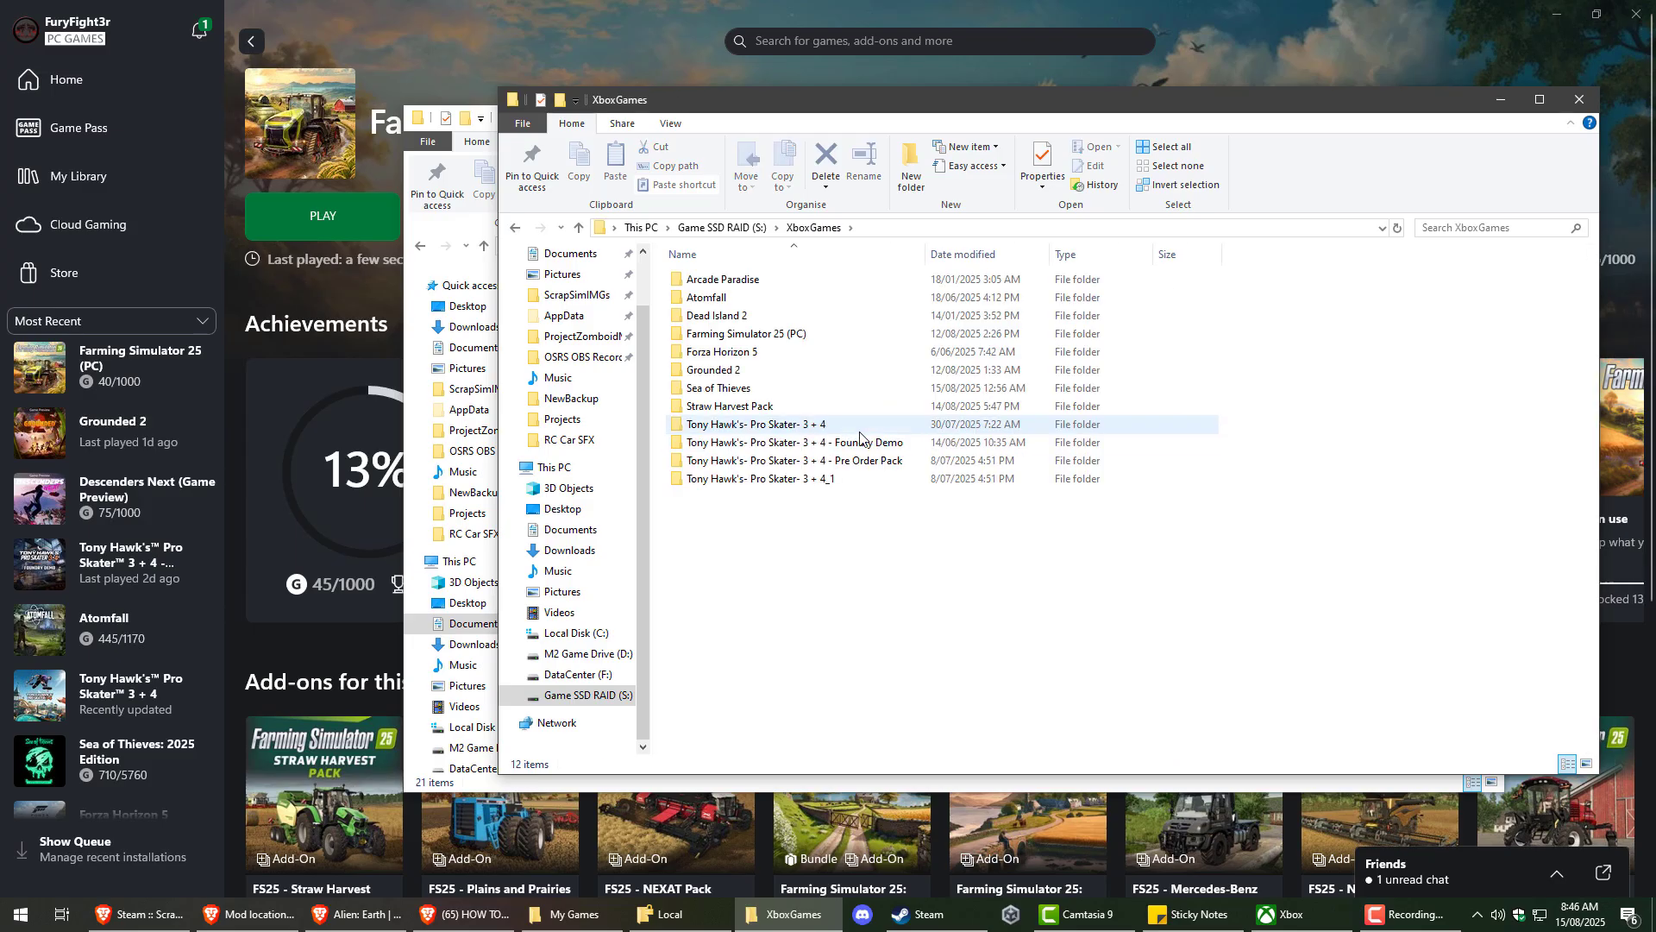
pyautogui.doubleClick(768, 334)
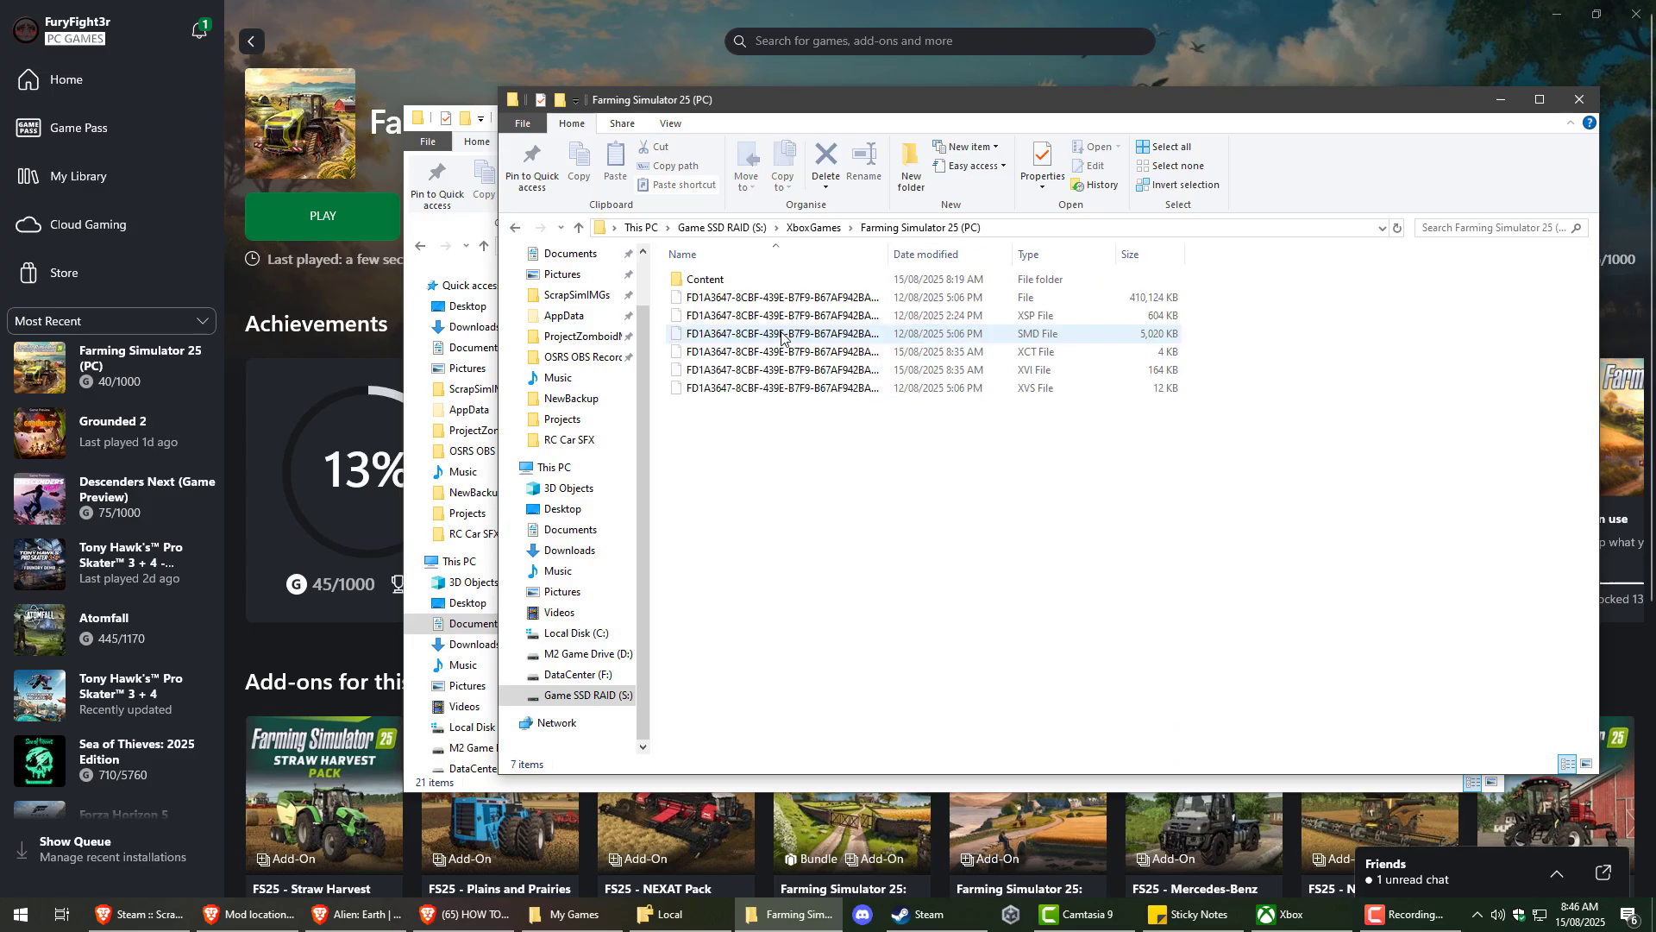
pyautogui.doubleClick(759, 279)
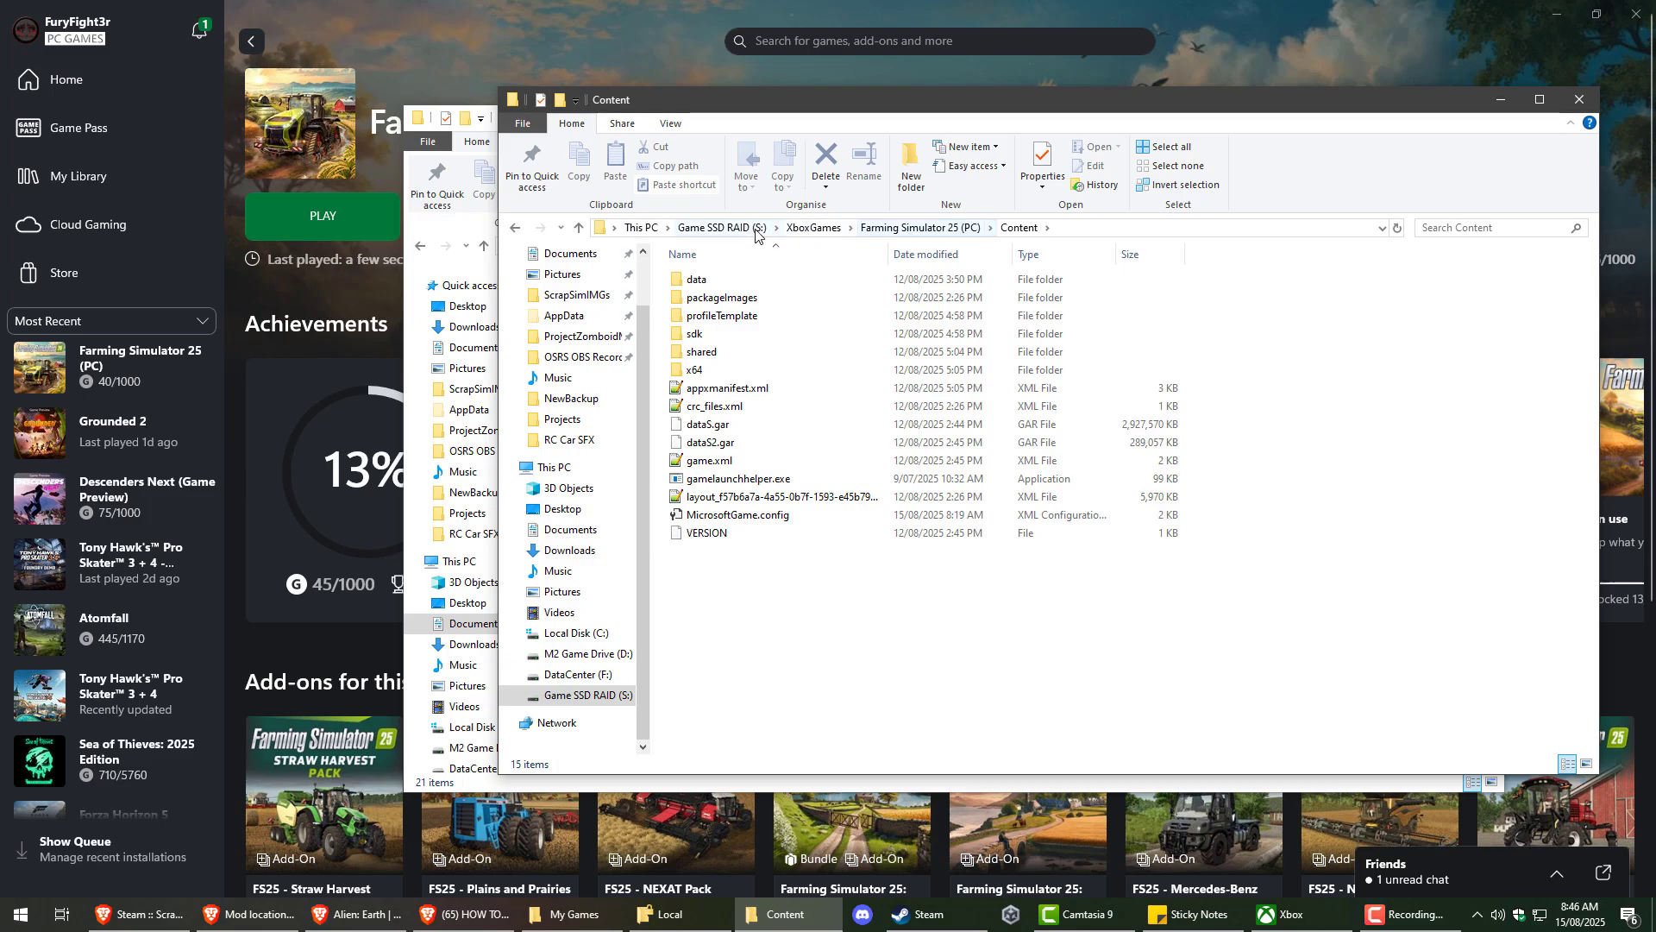
# Close the Local folder window and make the Content window active
pyautogui.rightClick(668, 914)
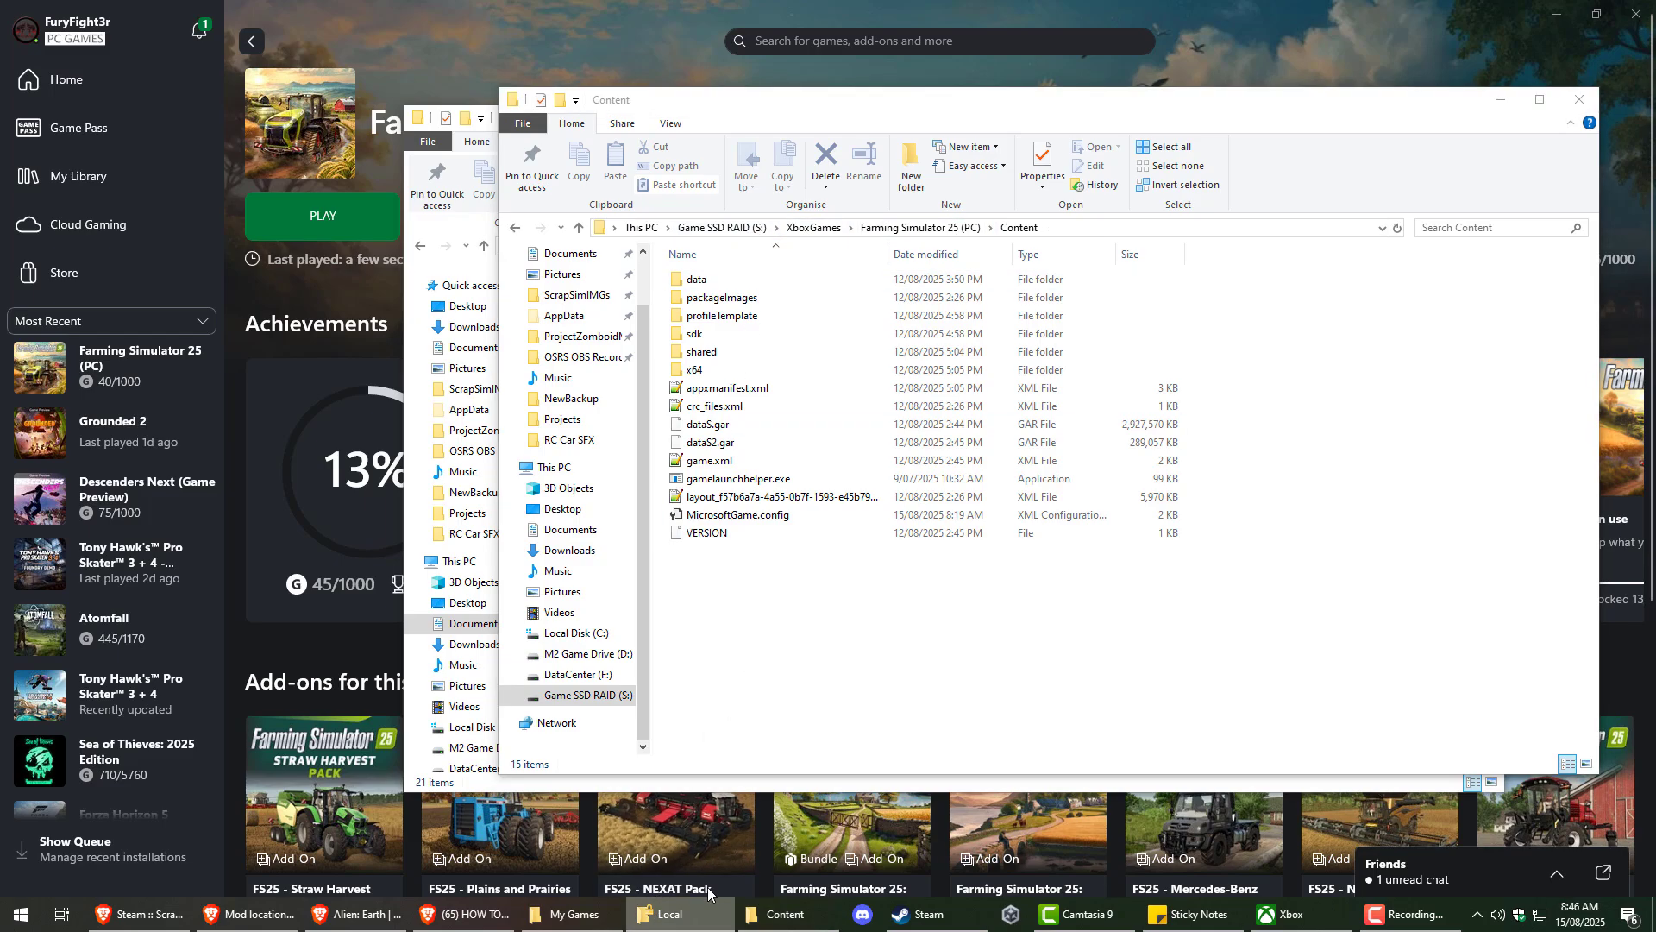
pyautogui.click(666, 878)
pyautogui.click(829, 686)
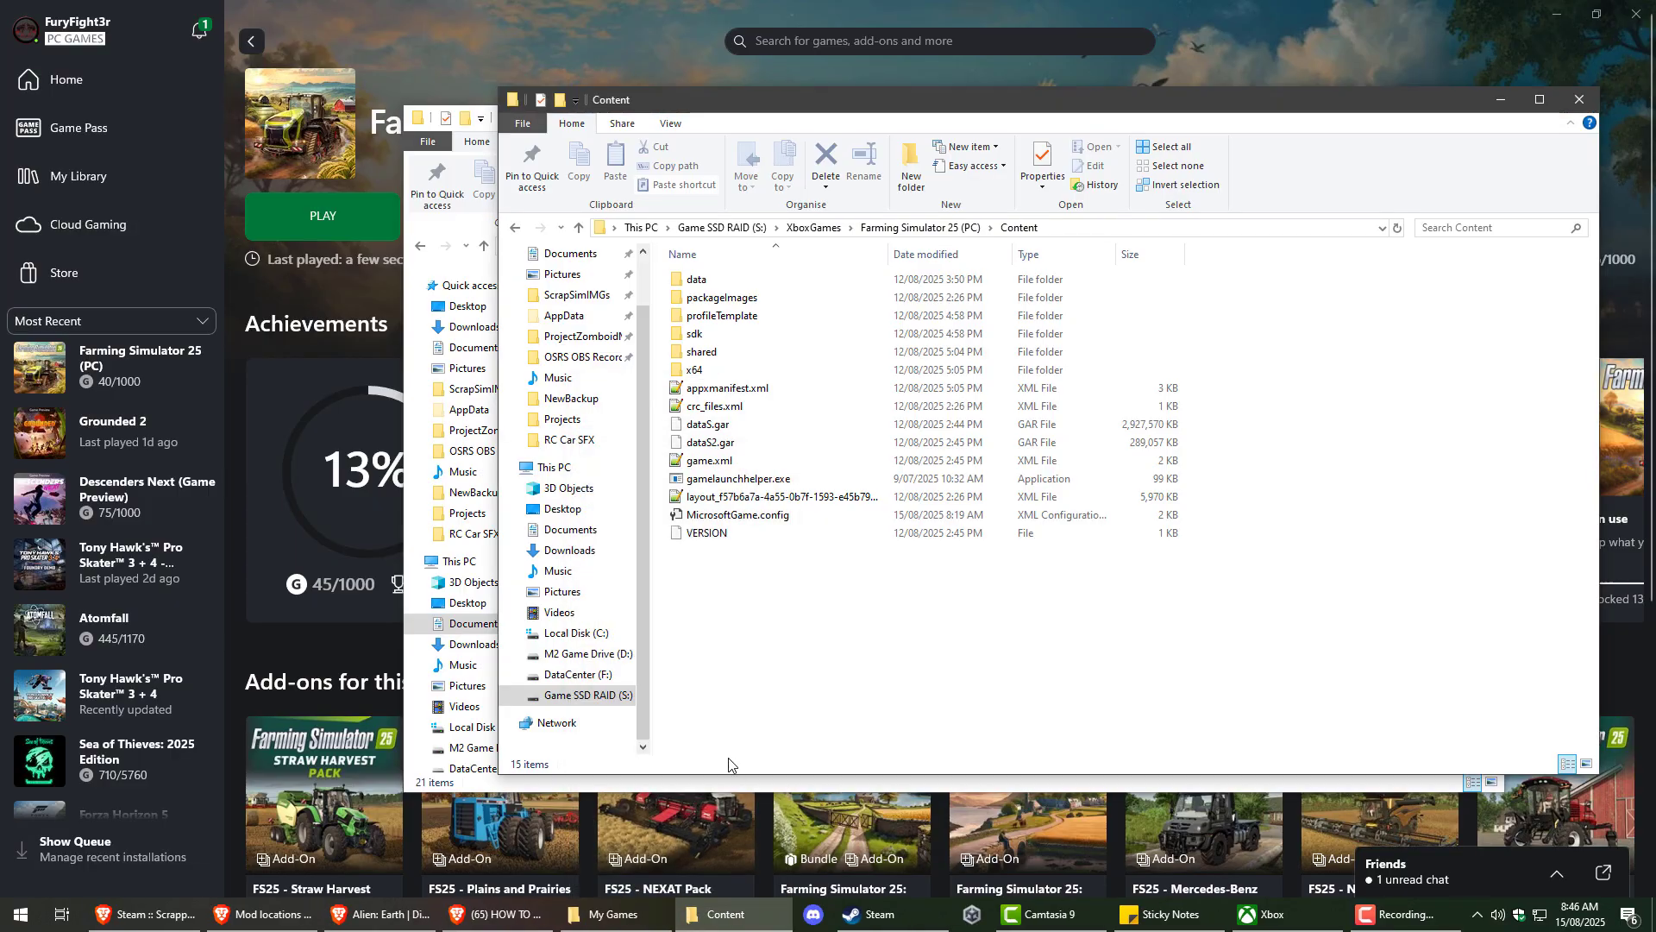
# Run %appdata% from the Run box to open the AppData Roaming folder
pyautogui.press('super+r')
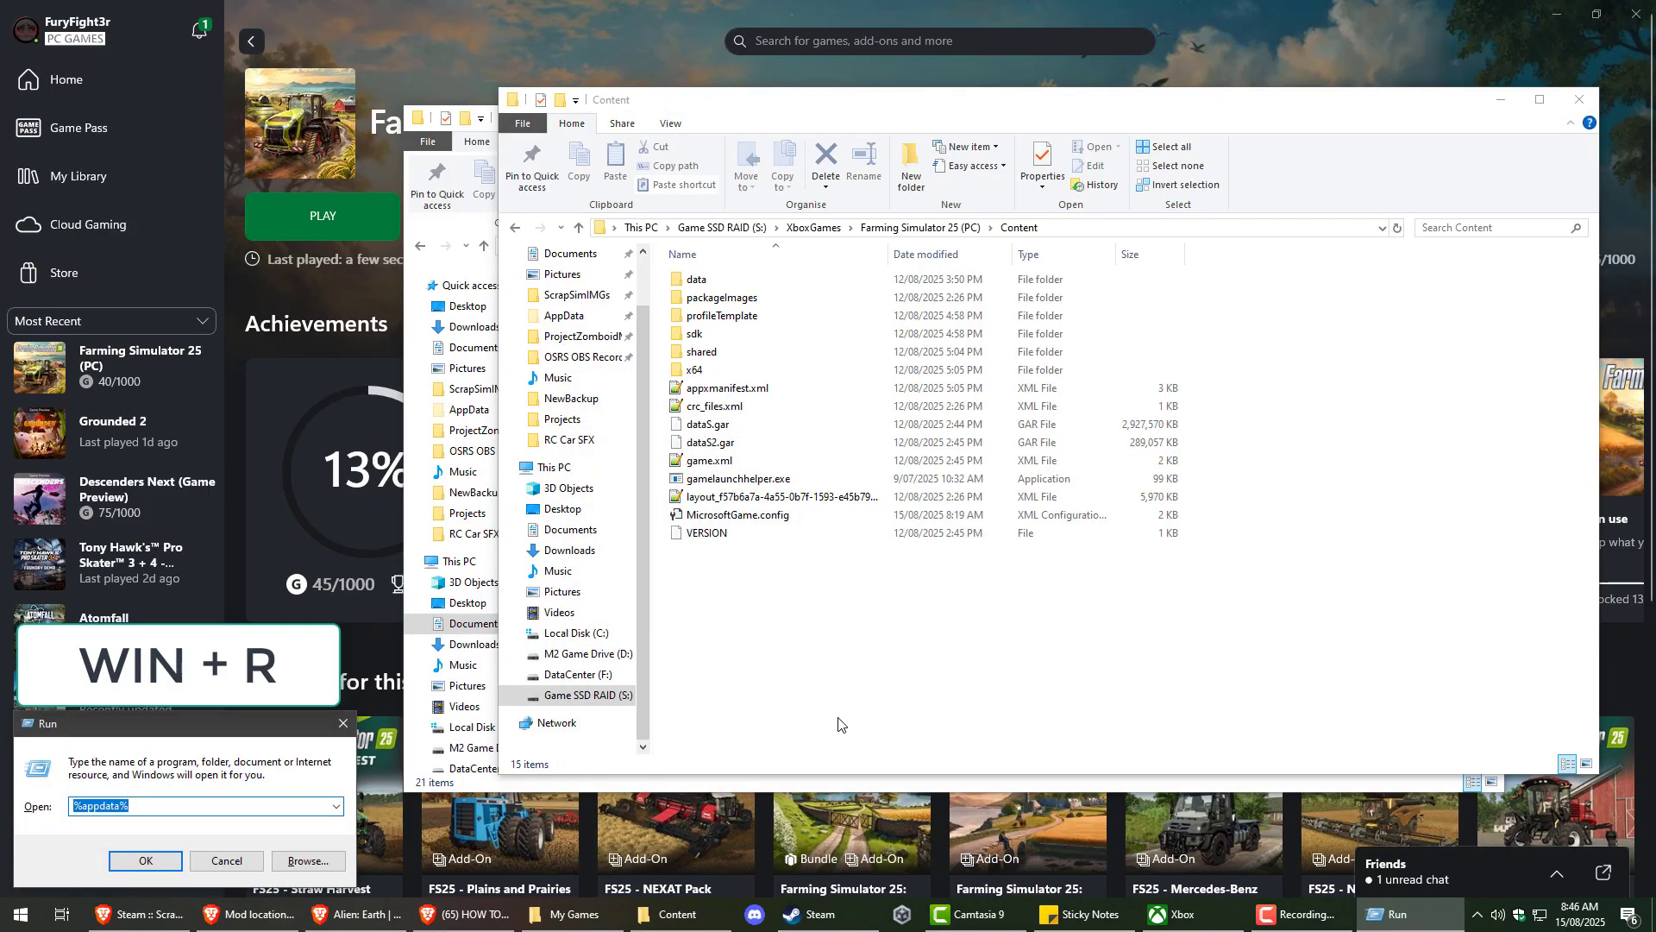
pyautogui.press('super')
pyautogui.write('Run')
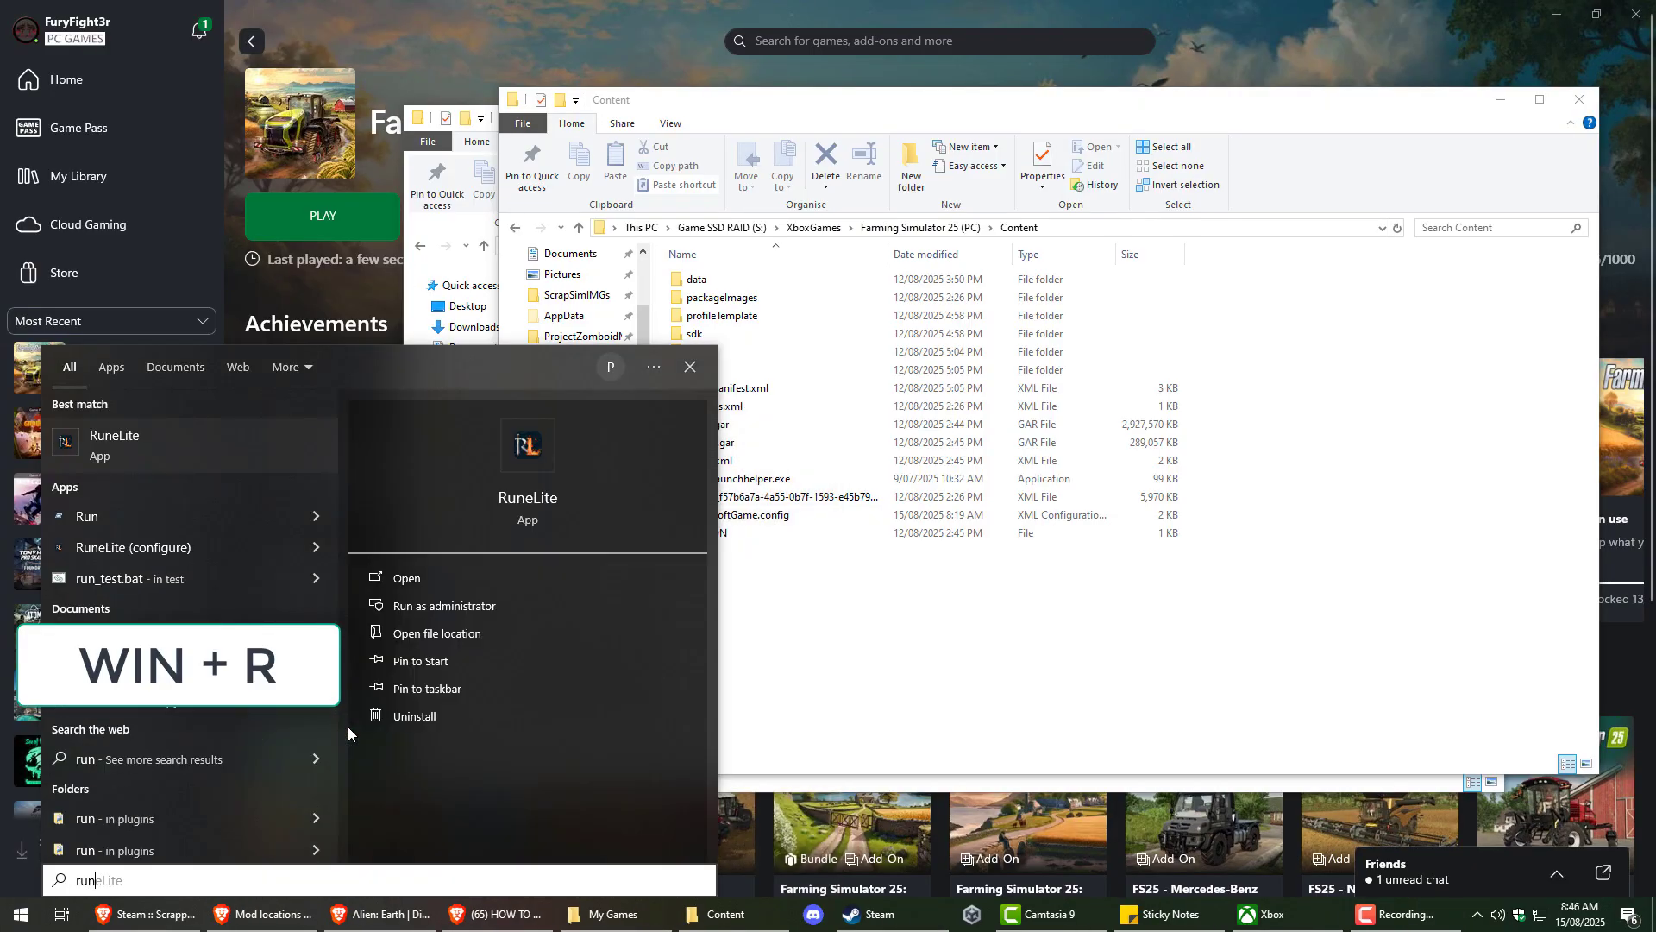
pyautogui.press('Return')
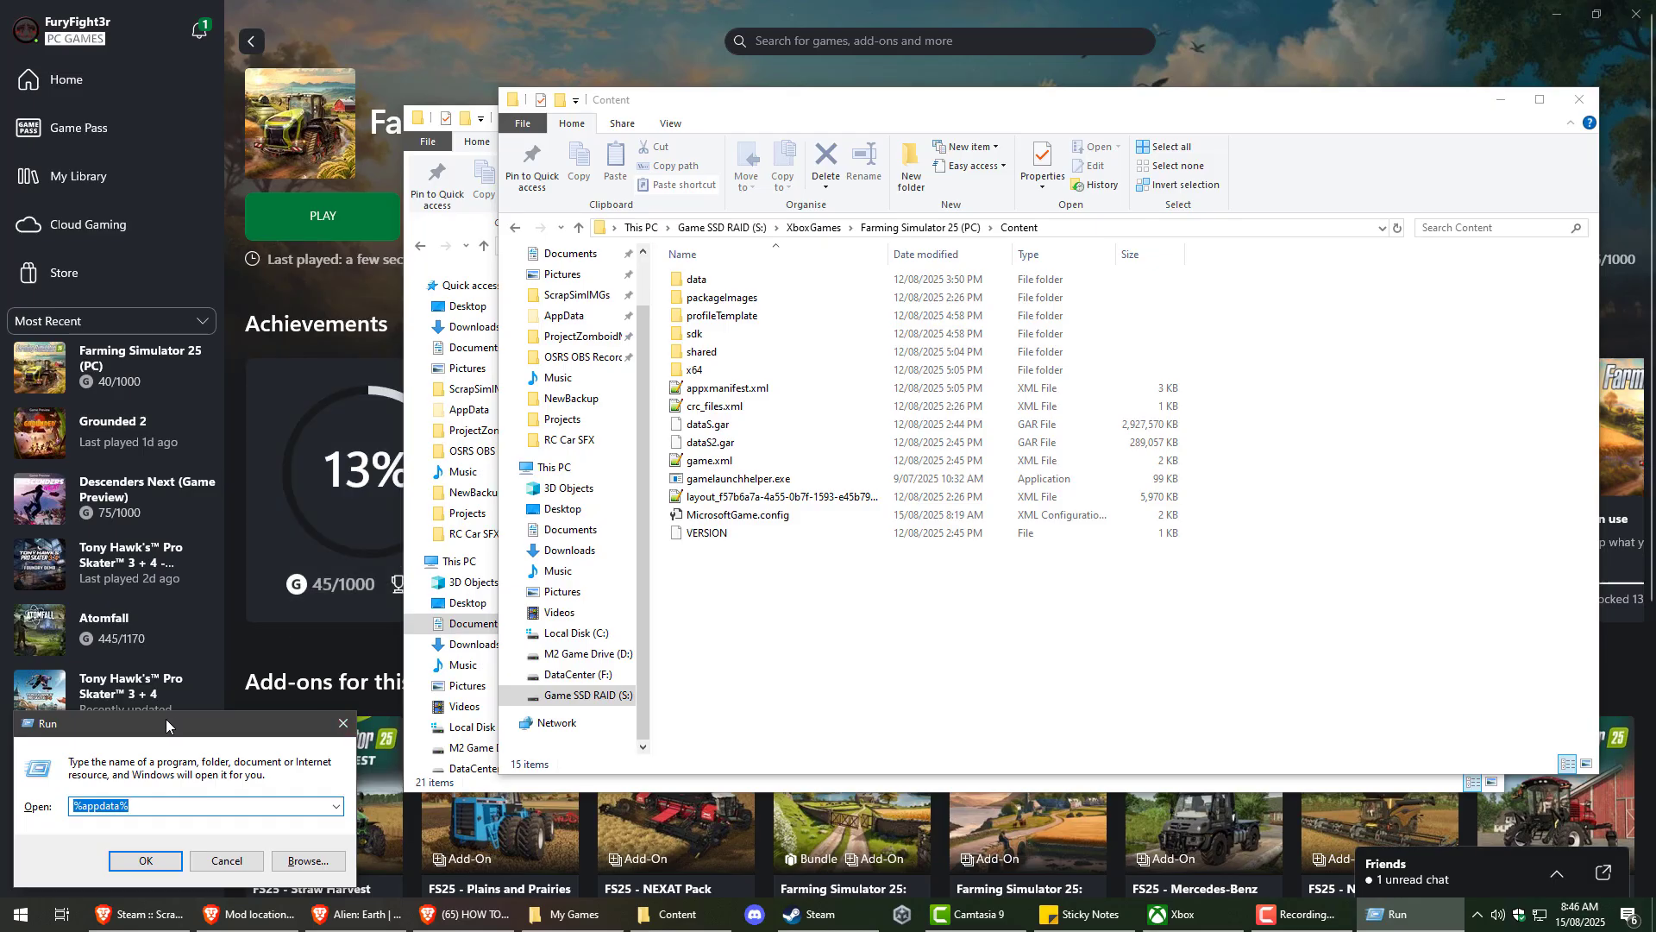
pyautogui.click(163, 805)
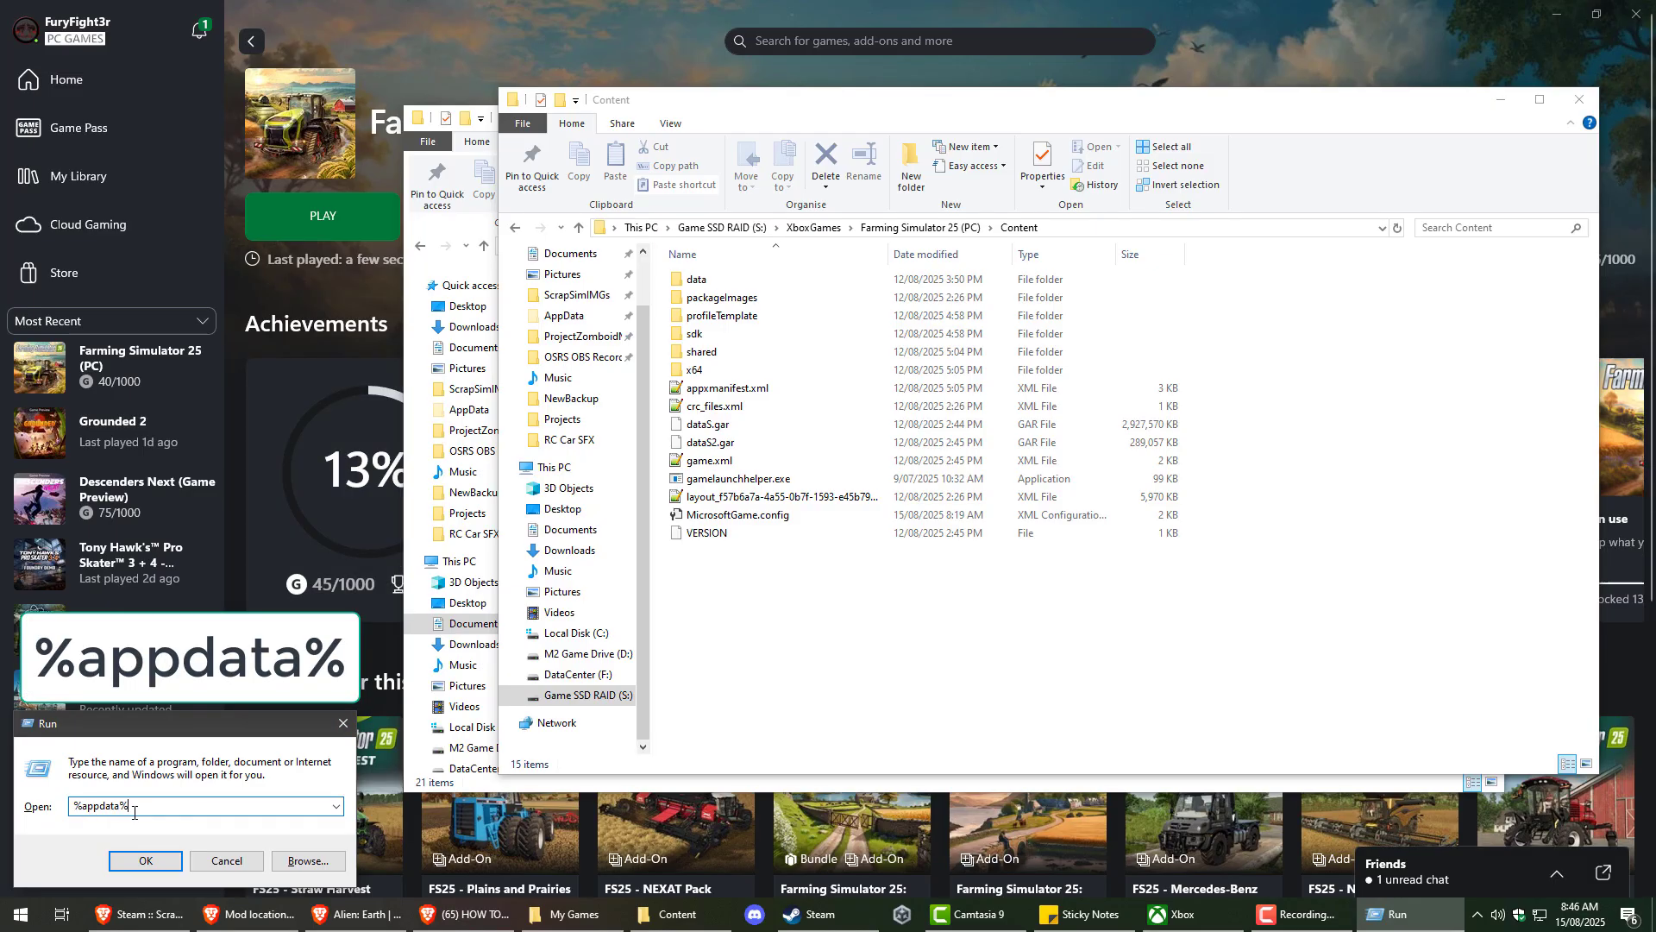
pyautogui.click(145, 860)
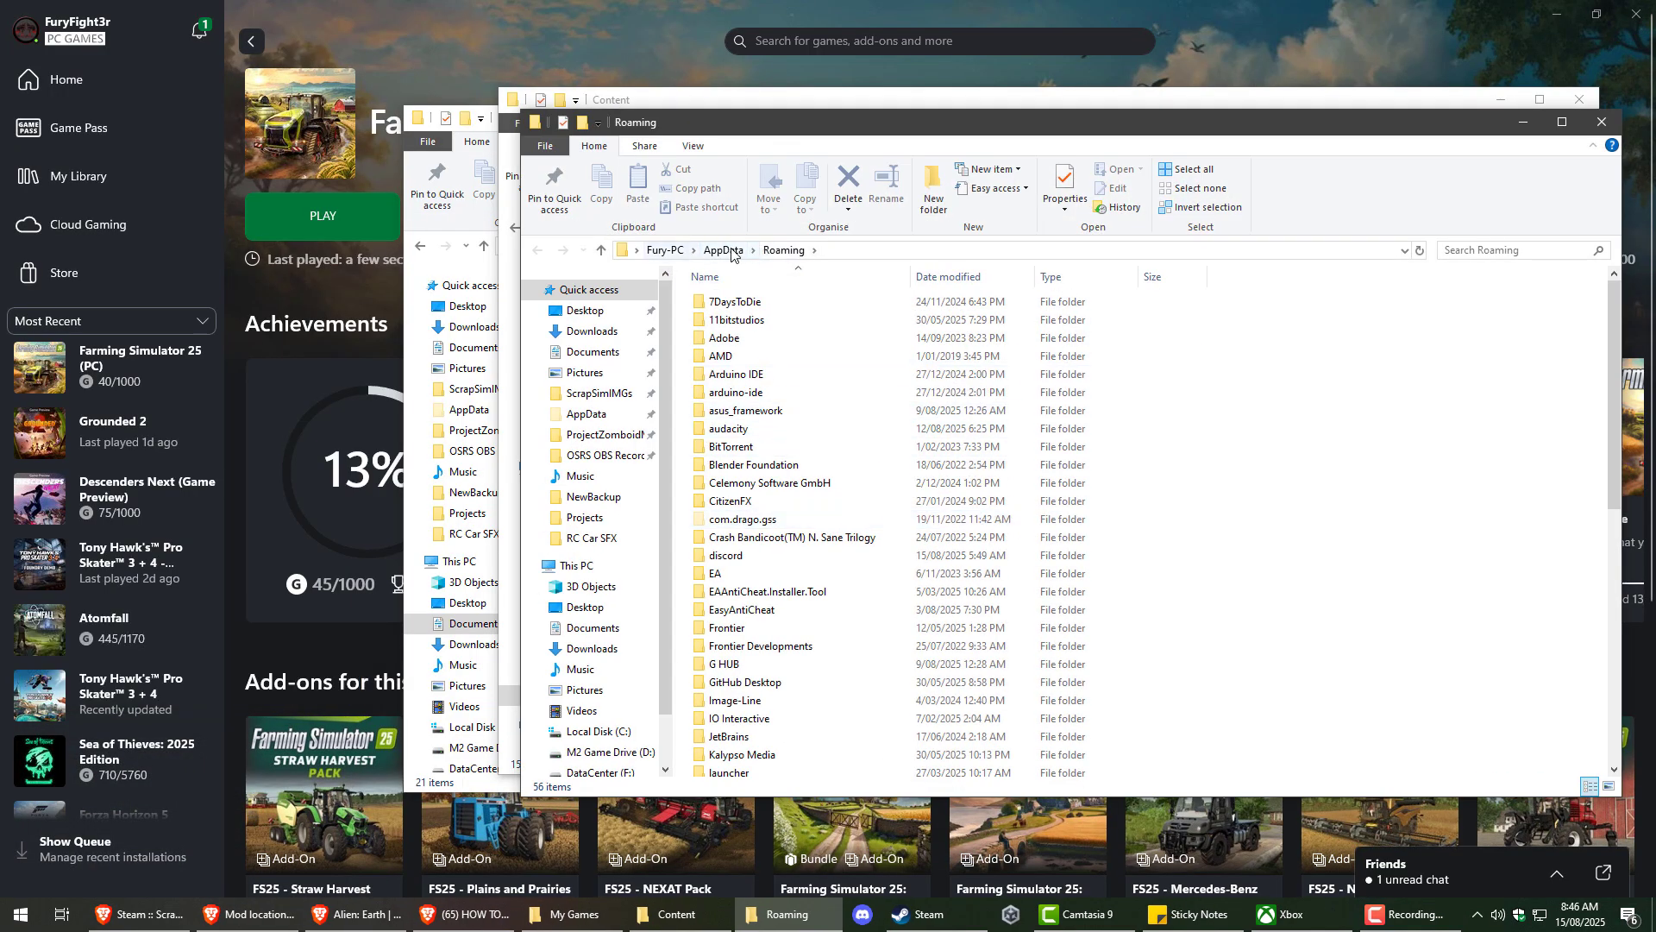
# Go from AppData into Local > Packages and select the GIANTSSoftware.FarmingSimulator25PC folder
pyautogui.click(724, 250)
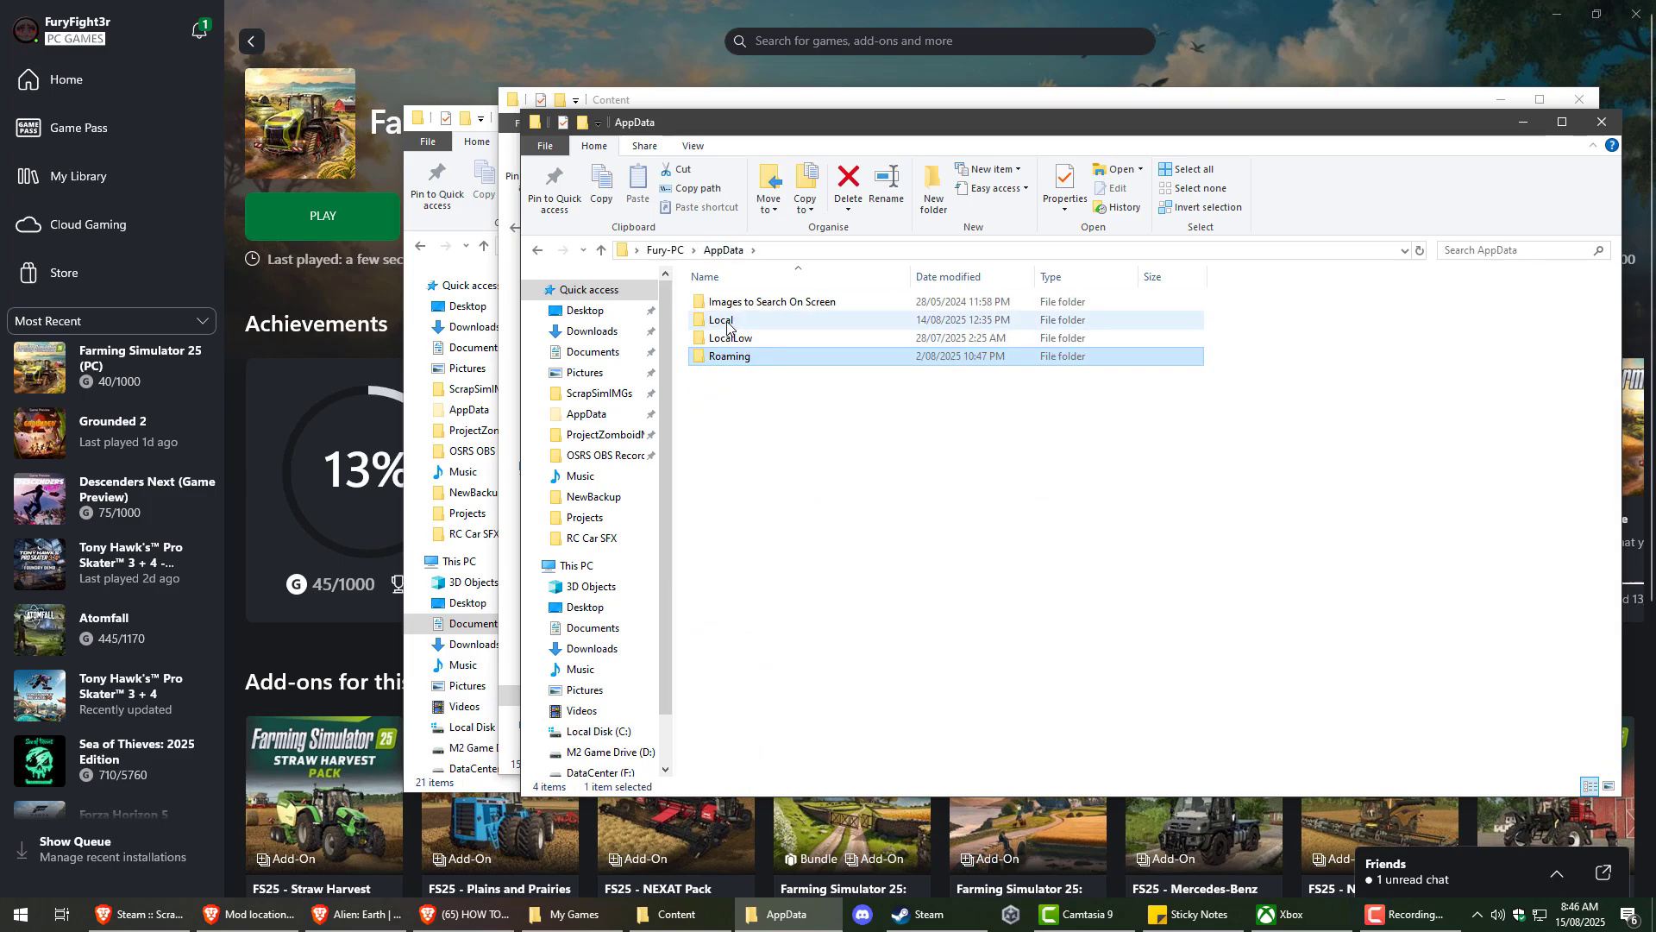
pyautogui.doubleClick(744, 322)
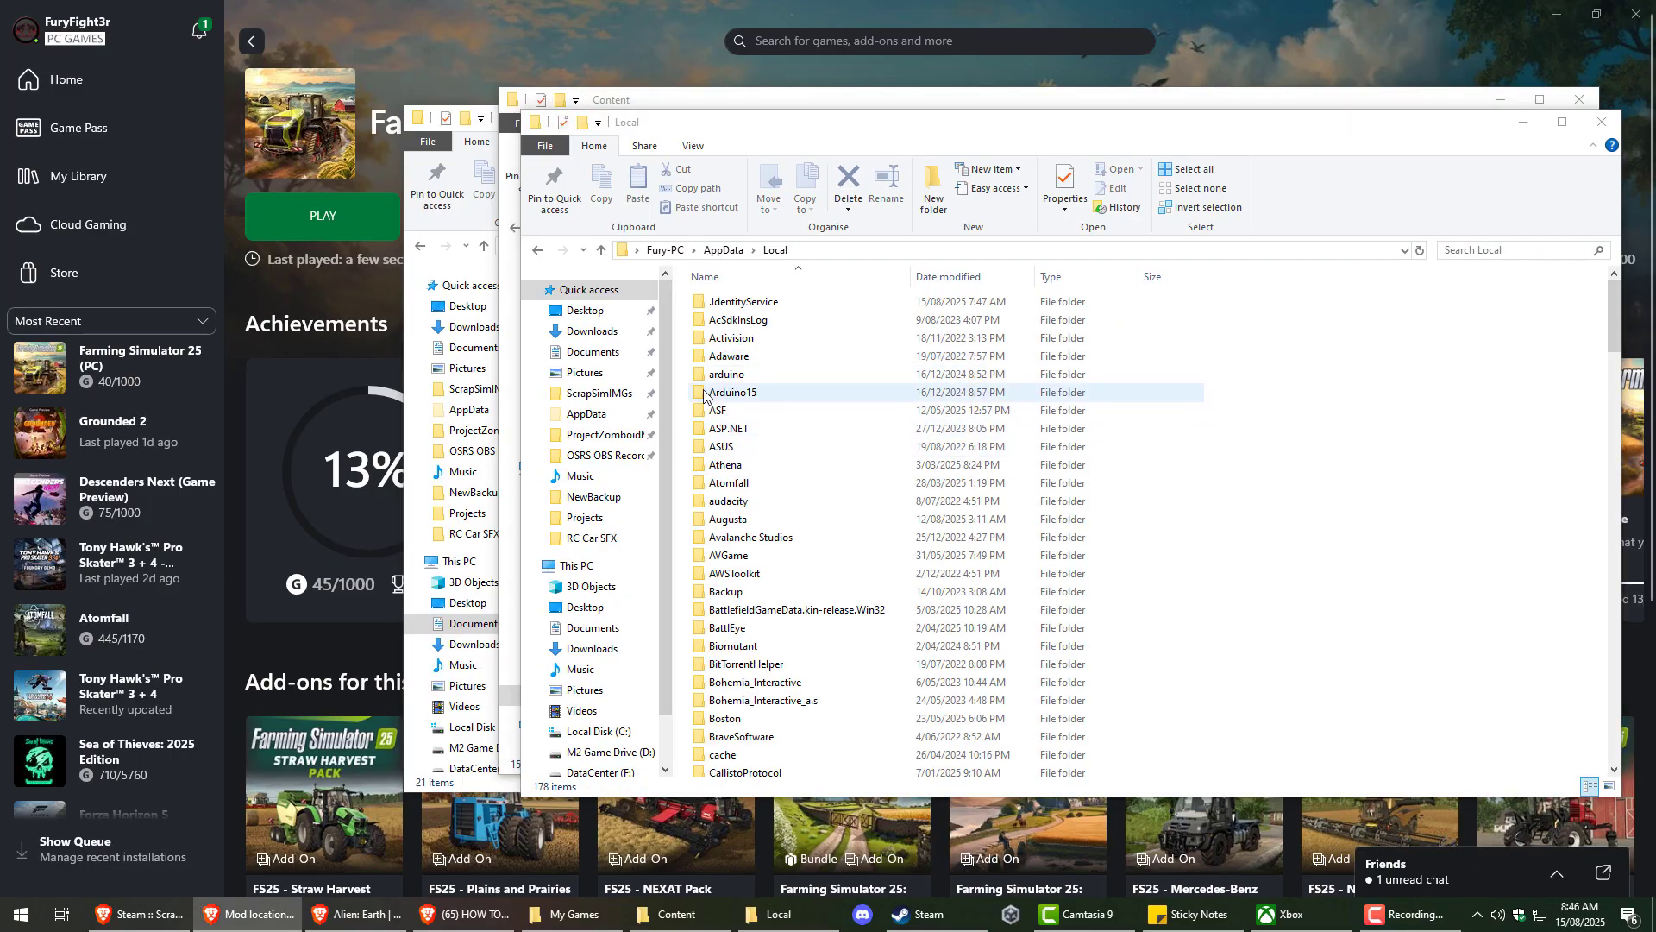
pyautogui.click(814, 640)
pyautogui.scroll(-6, 814, 640)
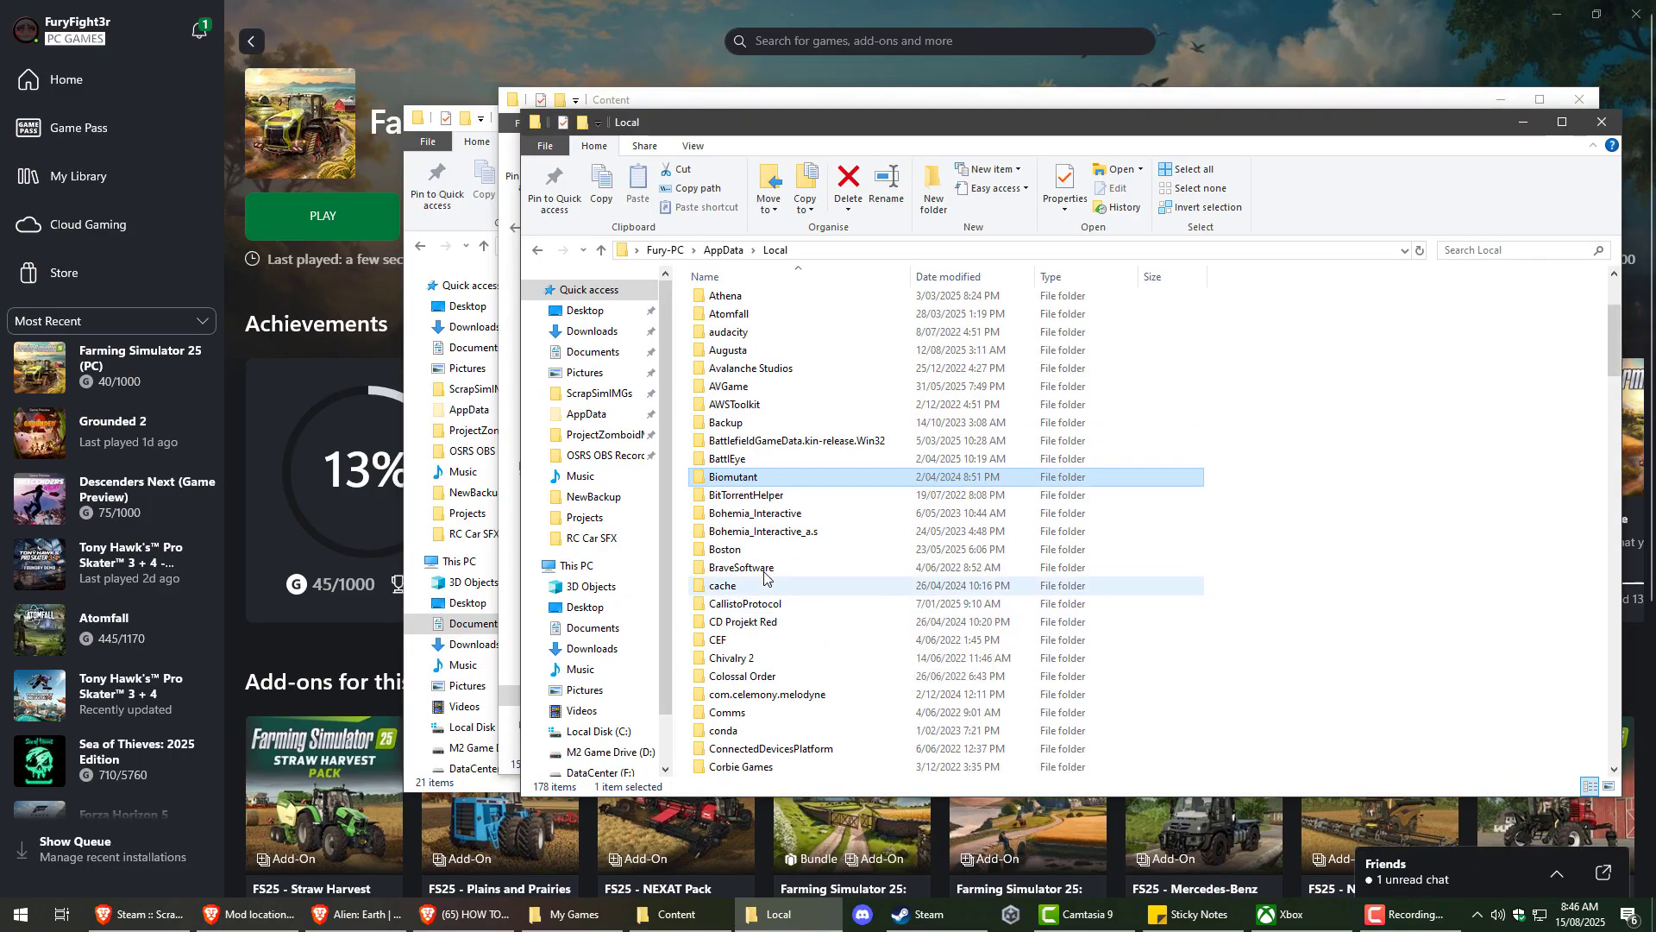
pyautogui.scroll(-7, 785, 594)
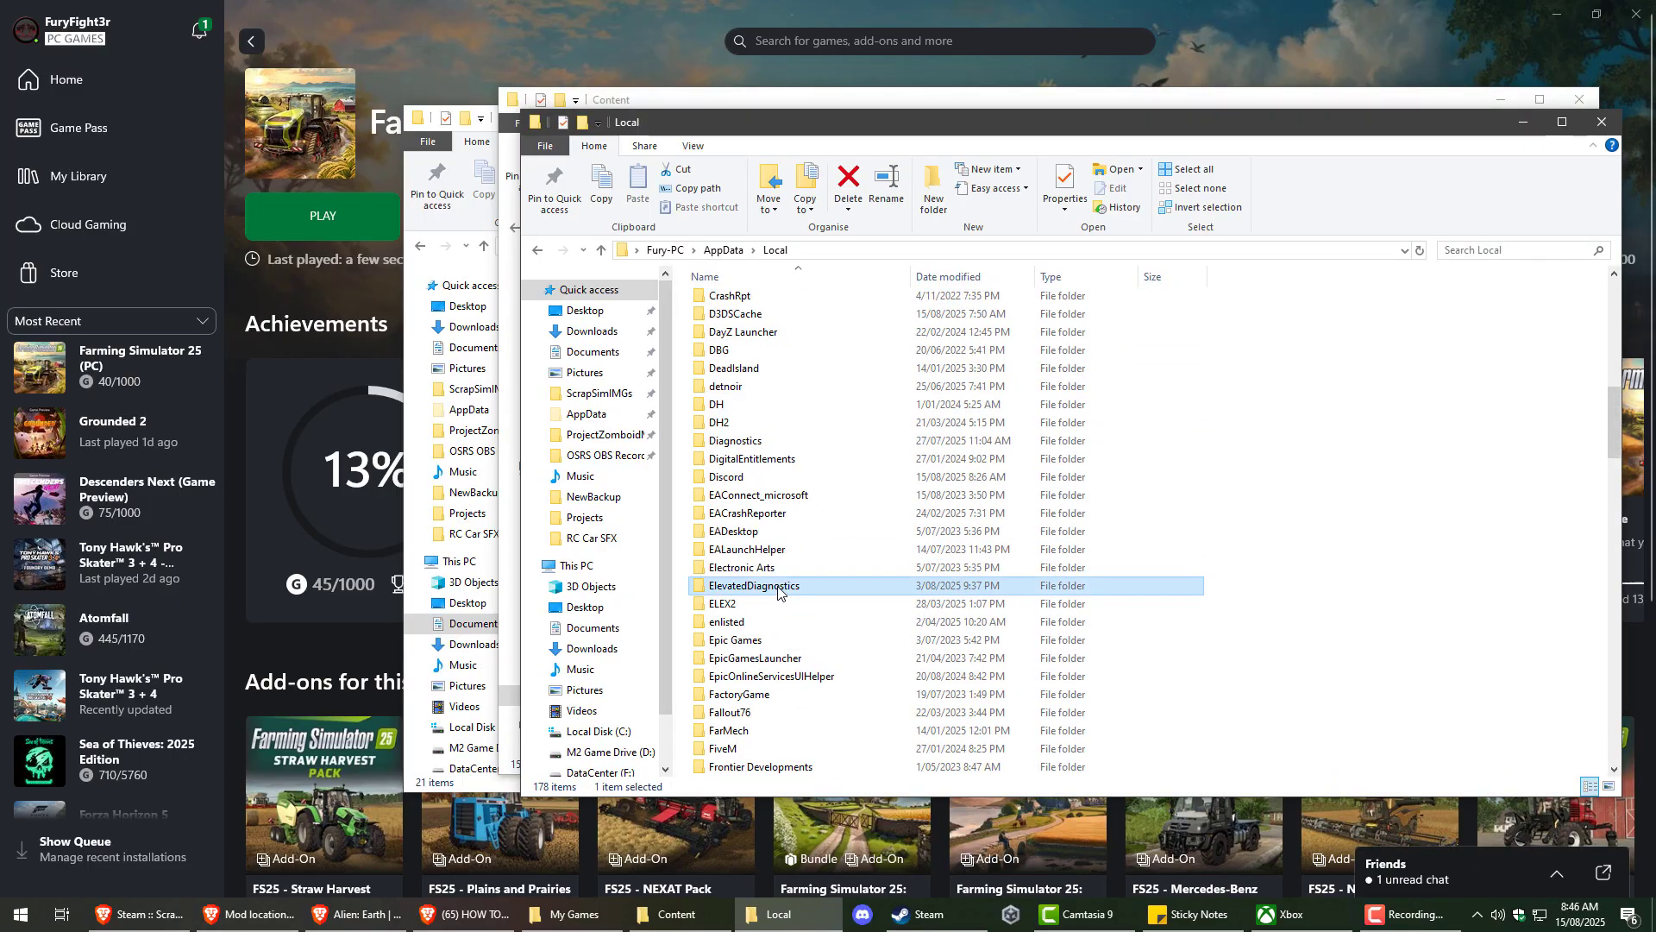
pyautogui.scroll(-20, 877, 585)
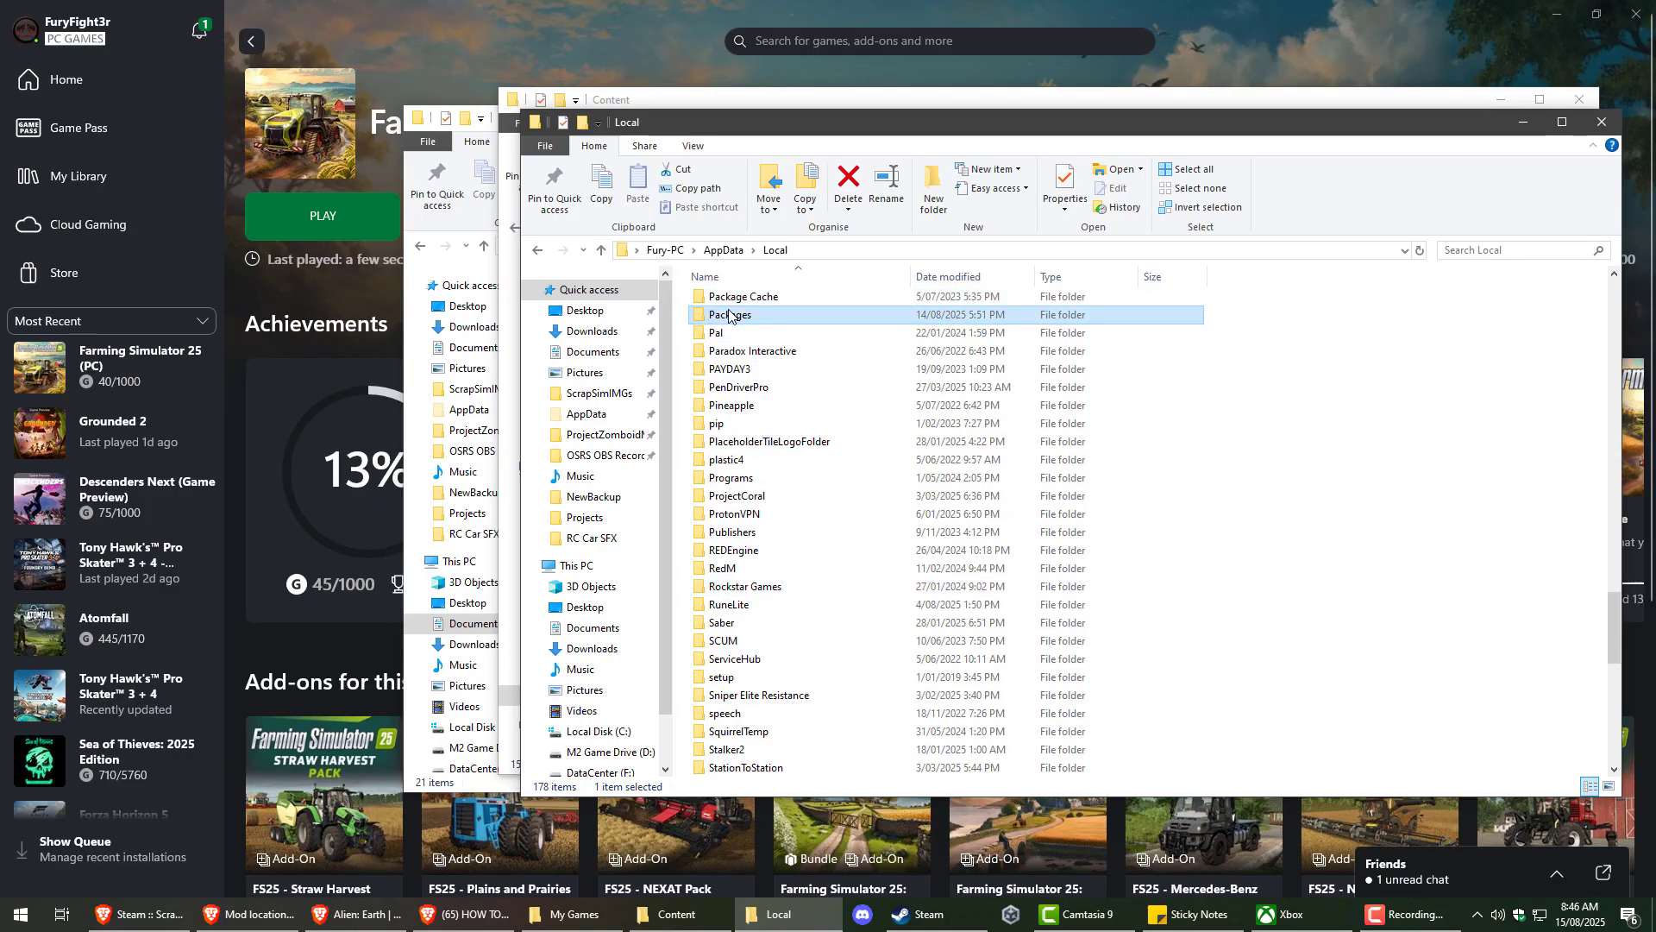
pyautogui.doubleClick(848, 319)
pyautogui.scroll(-3, 863, 483)
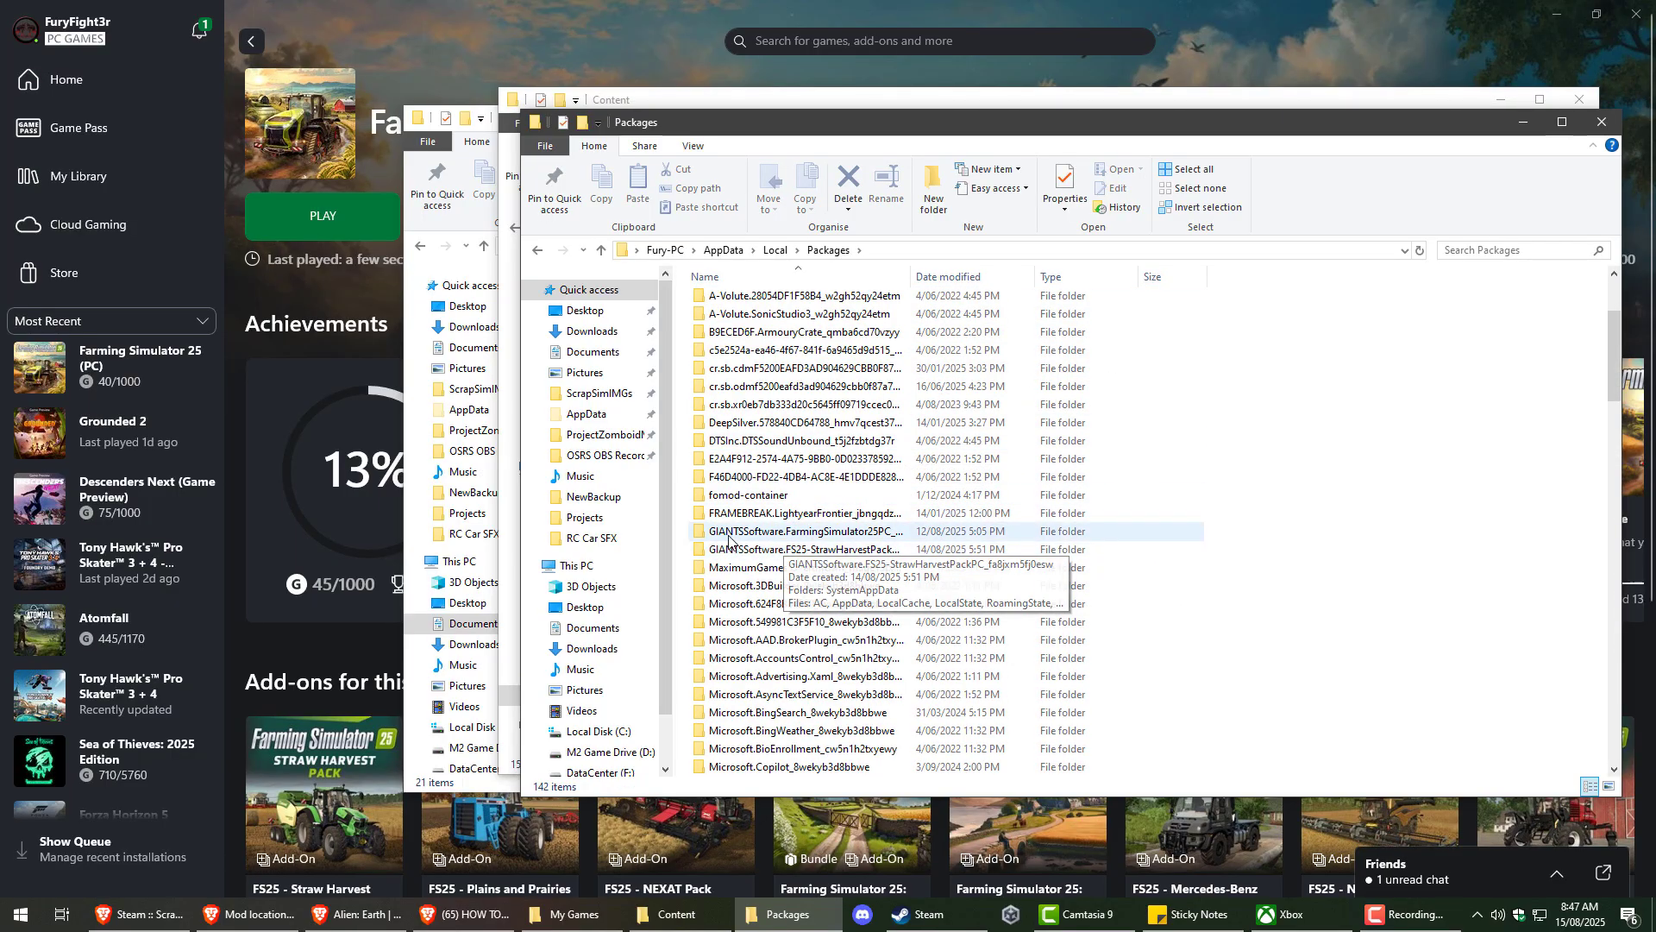
pyautogui.click(834, 540)
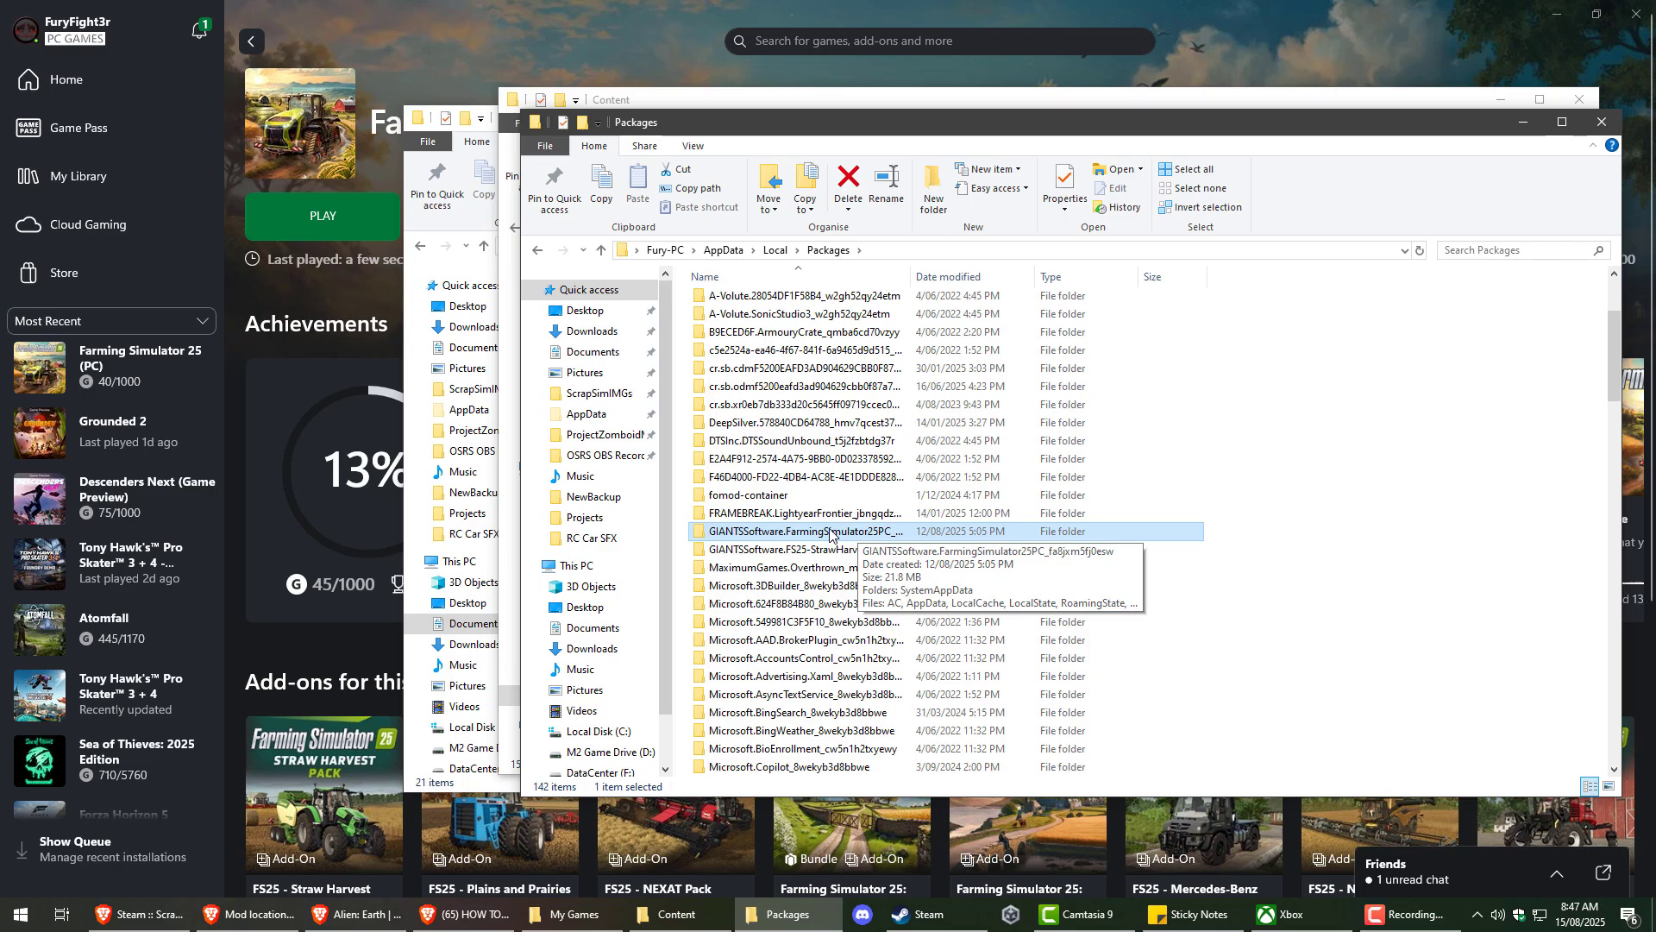
pyautogui.click(569, 914)
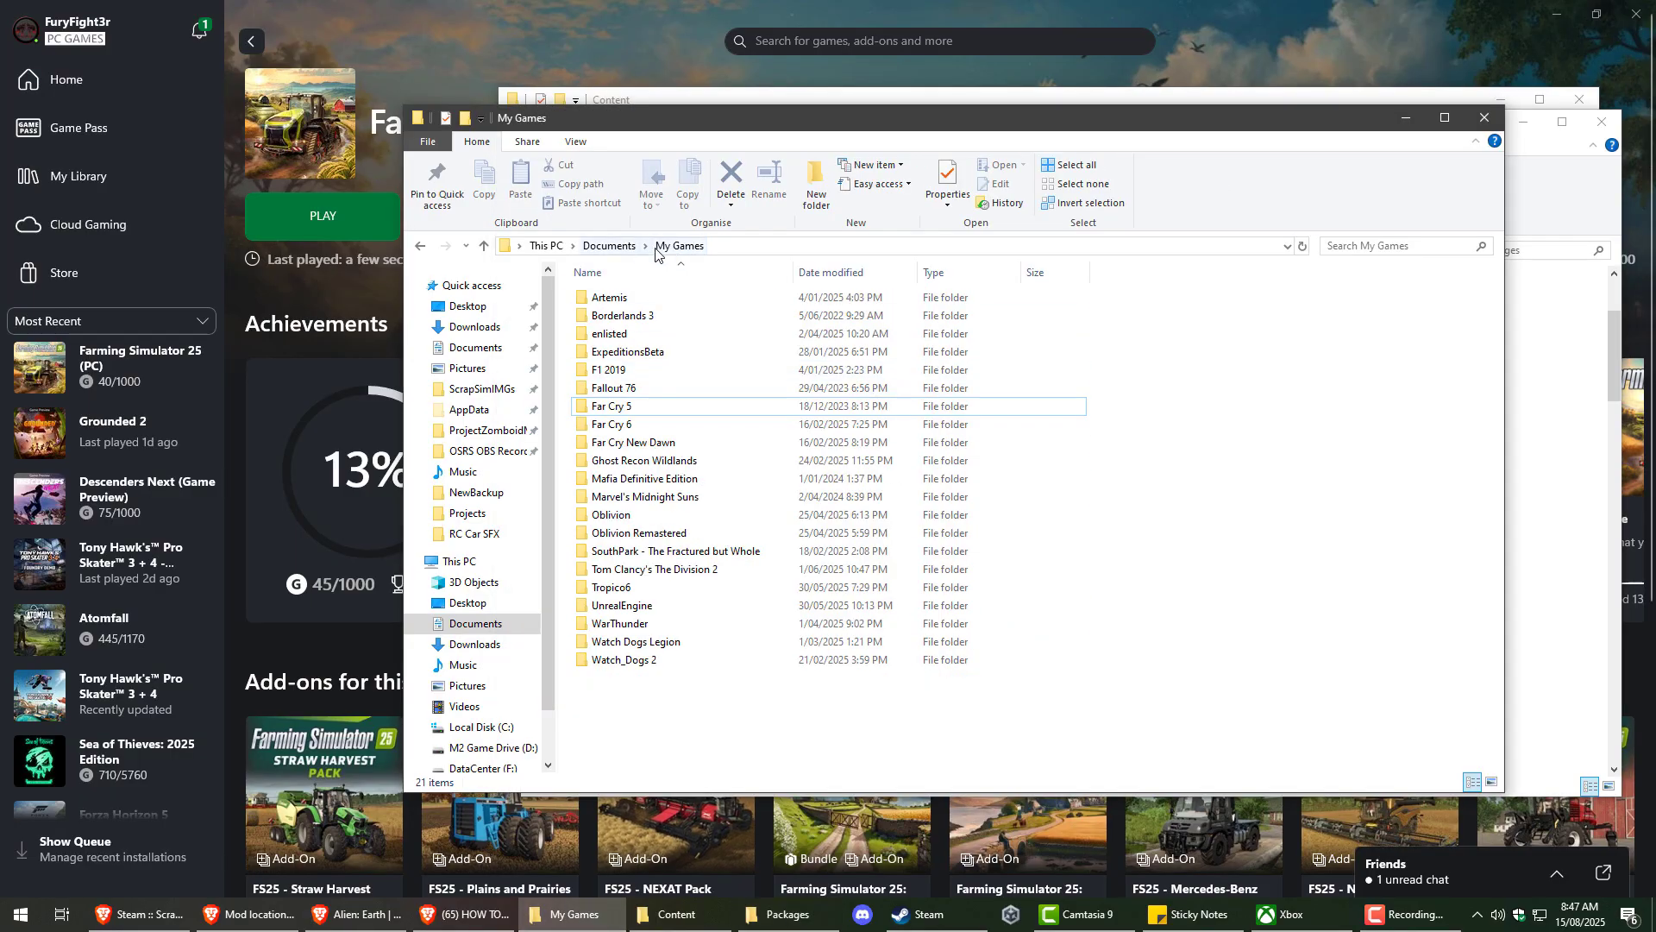
pyautogui.click(780, 915)
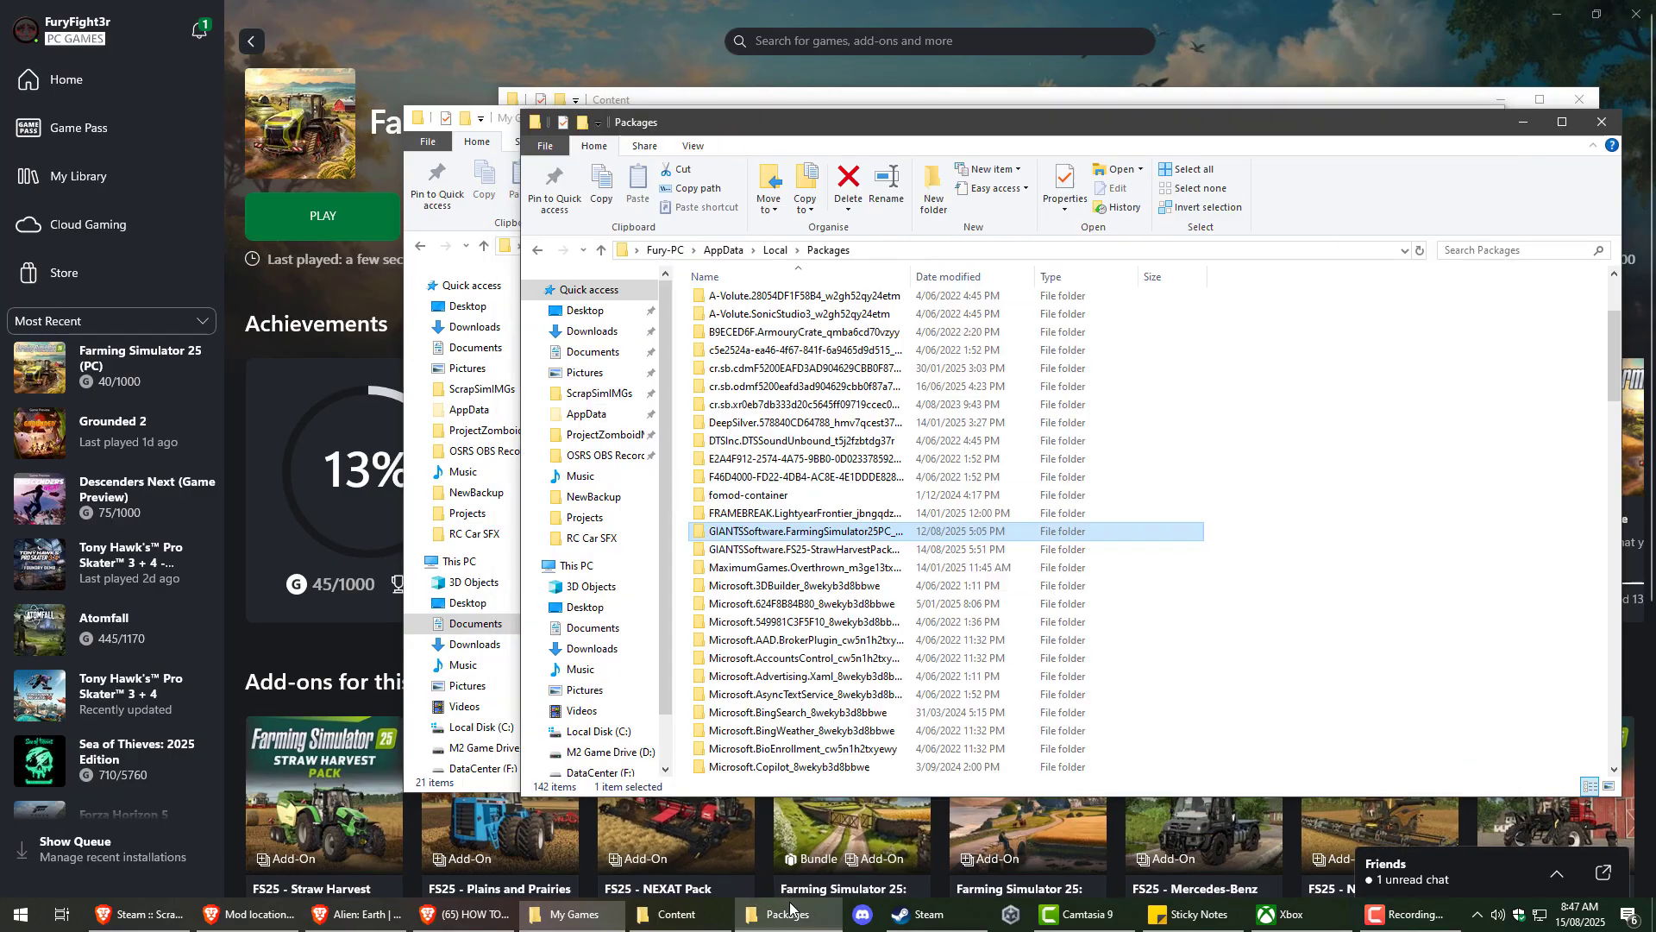
pyautogui.doubleClick(799, 532)
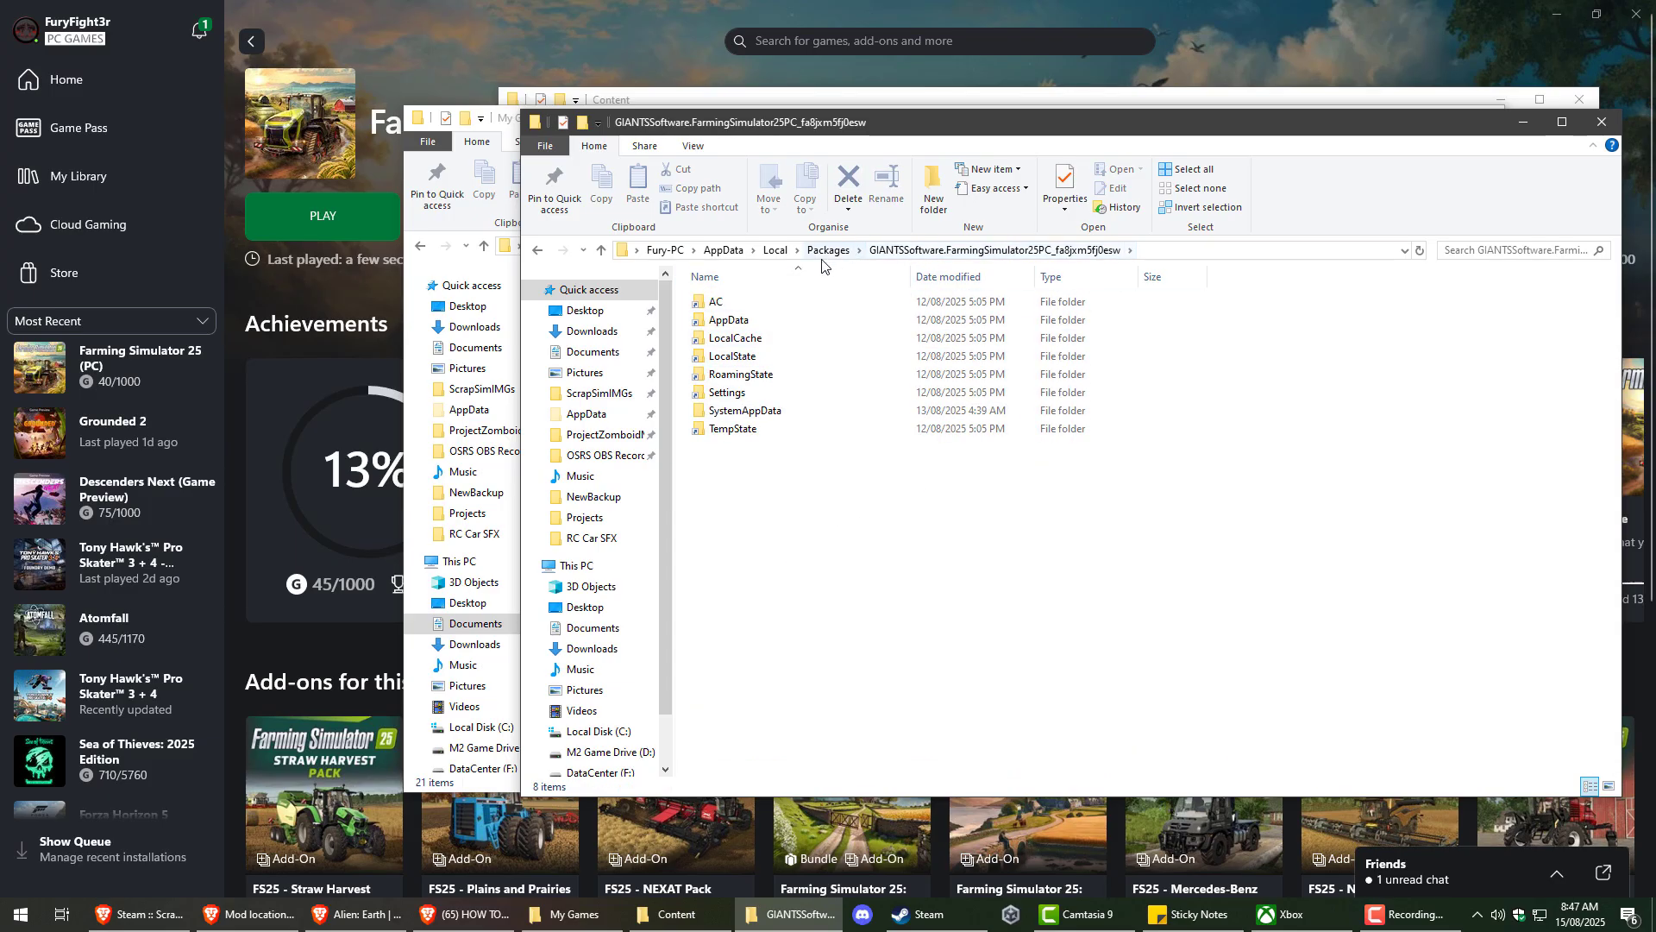
pyautogui.click(1158, 259)
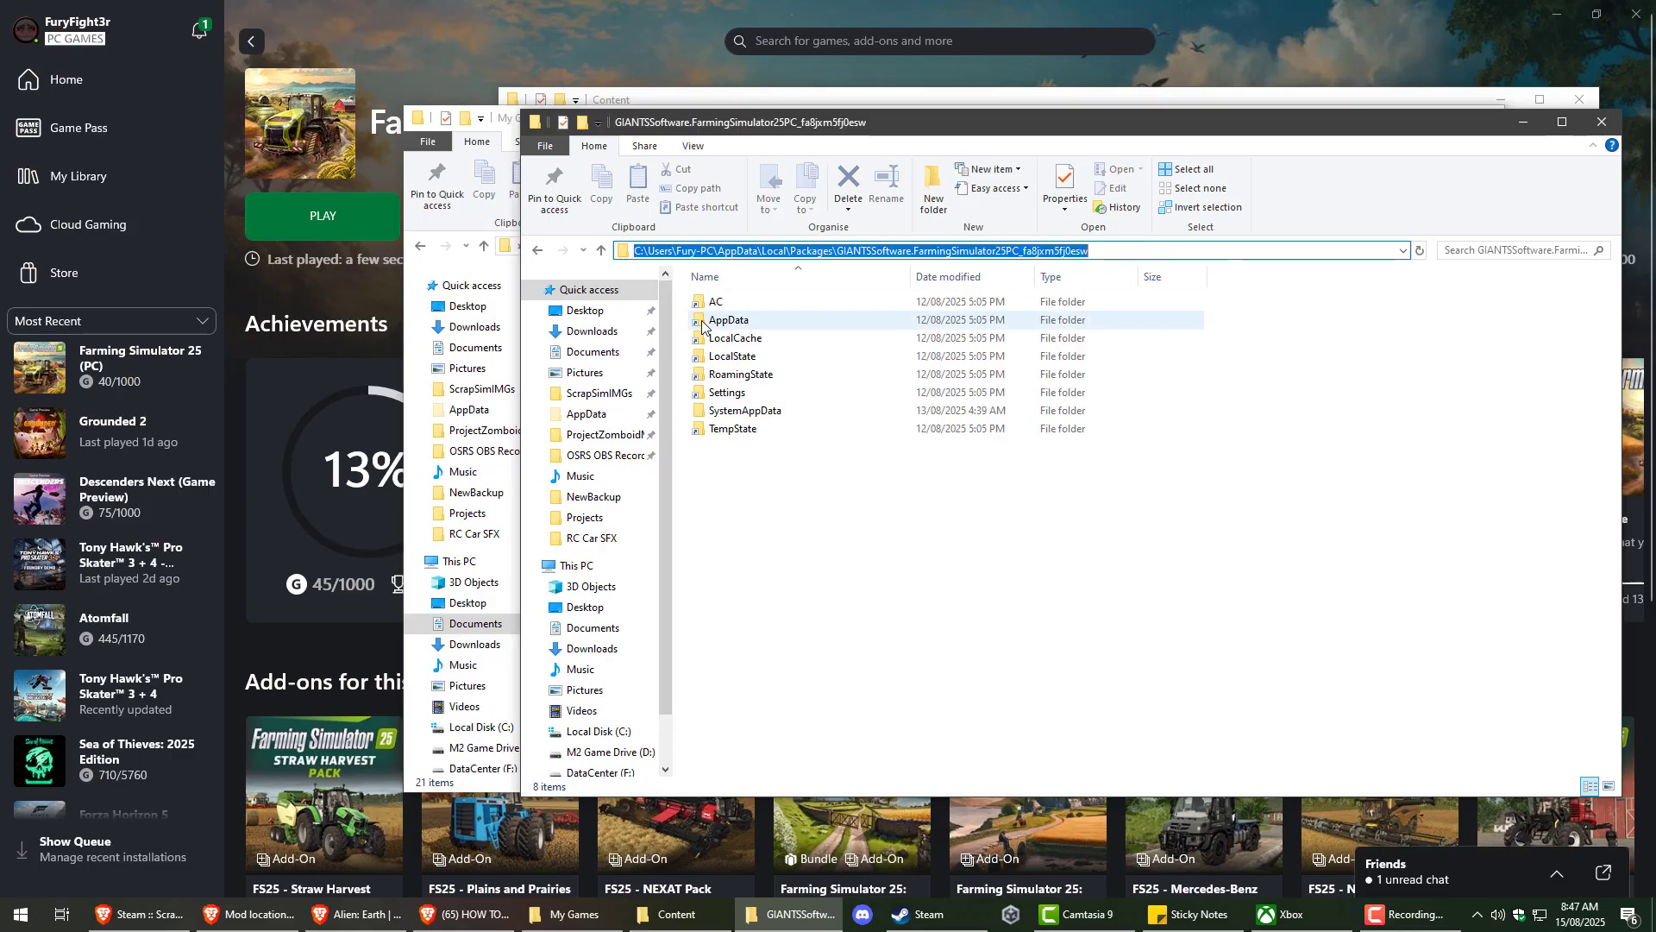
pyautogui.doubleClick(688, 250)
pyautogui.moveTo(713, 250); pyautogui.dragTo(718, 251)
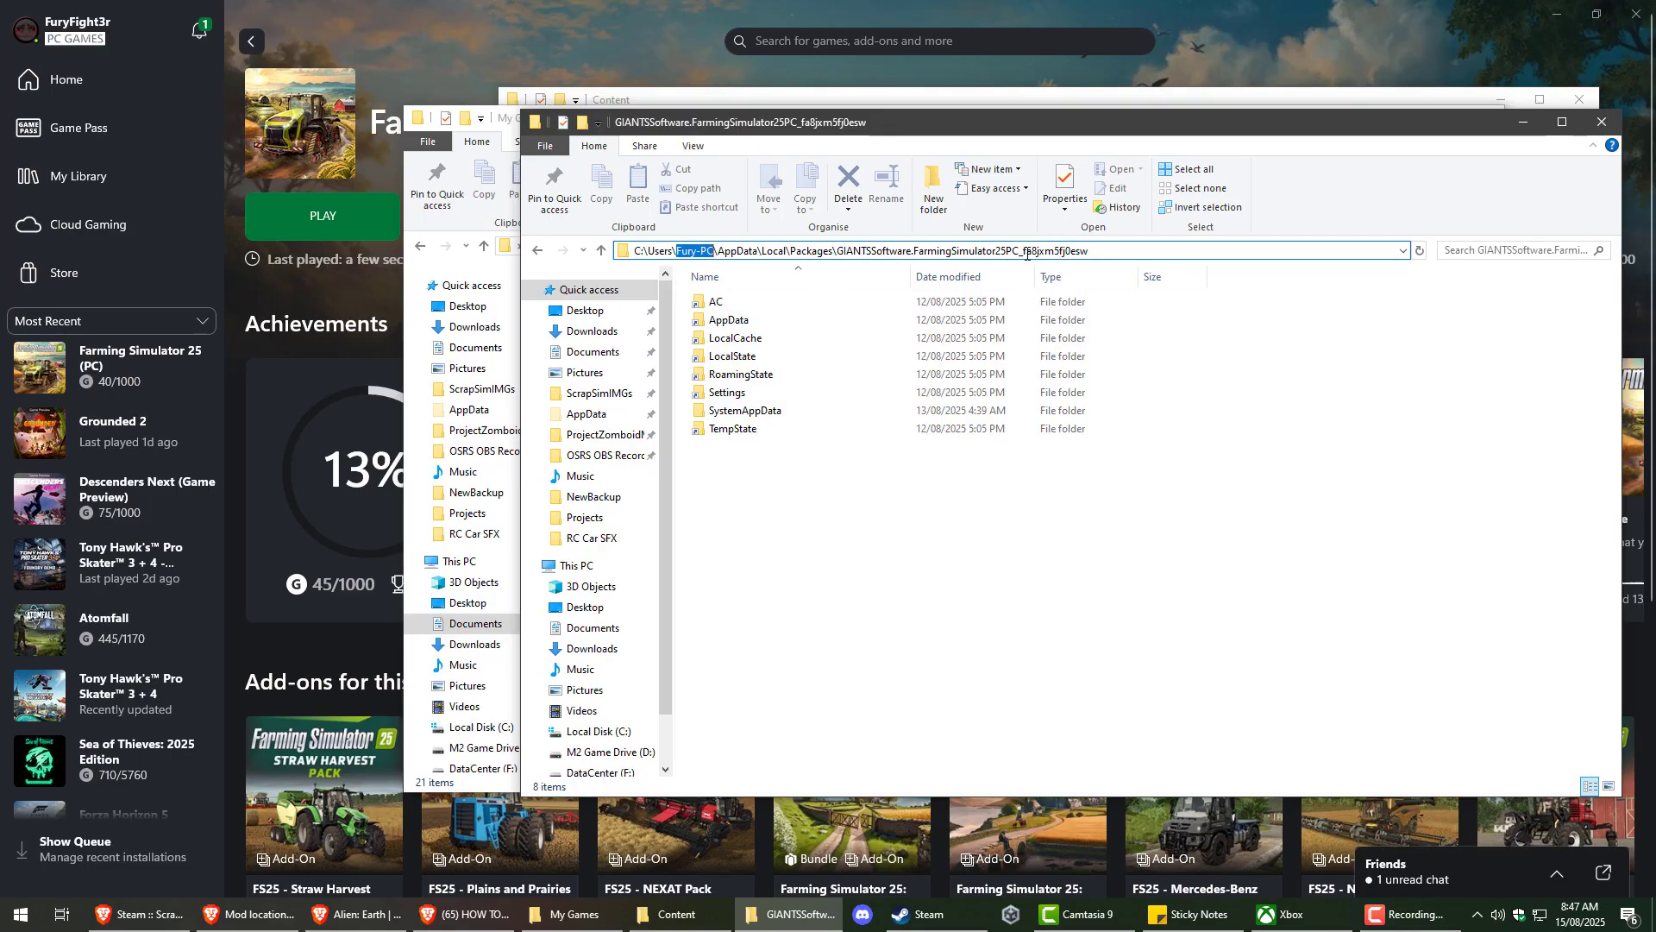
pyautogui.doubleClick(1074, 251)
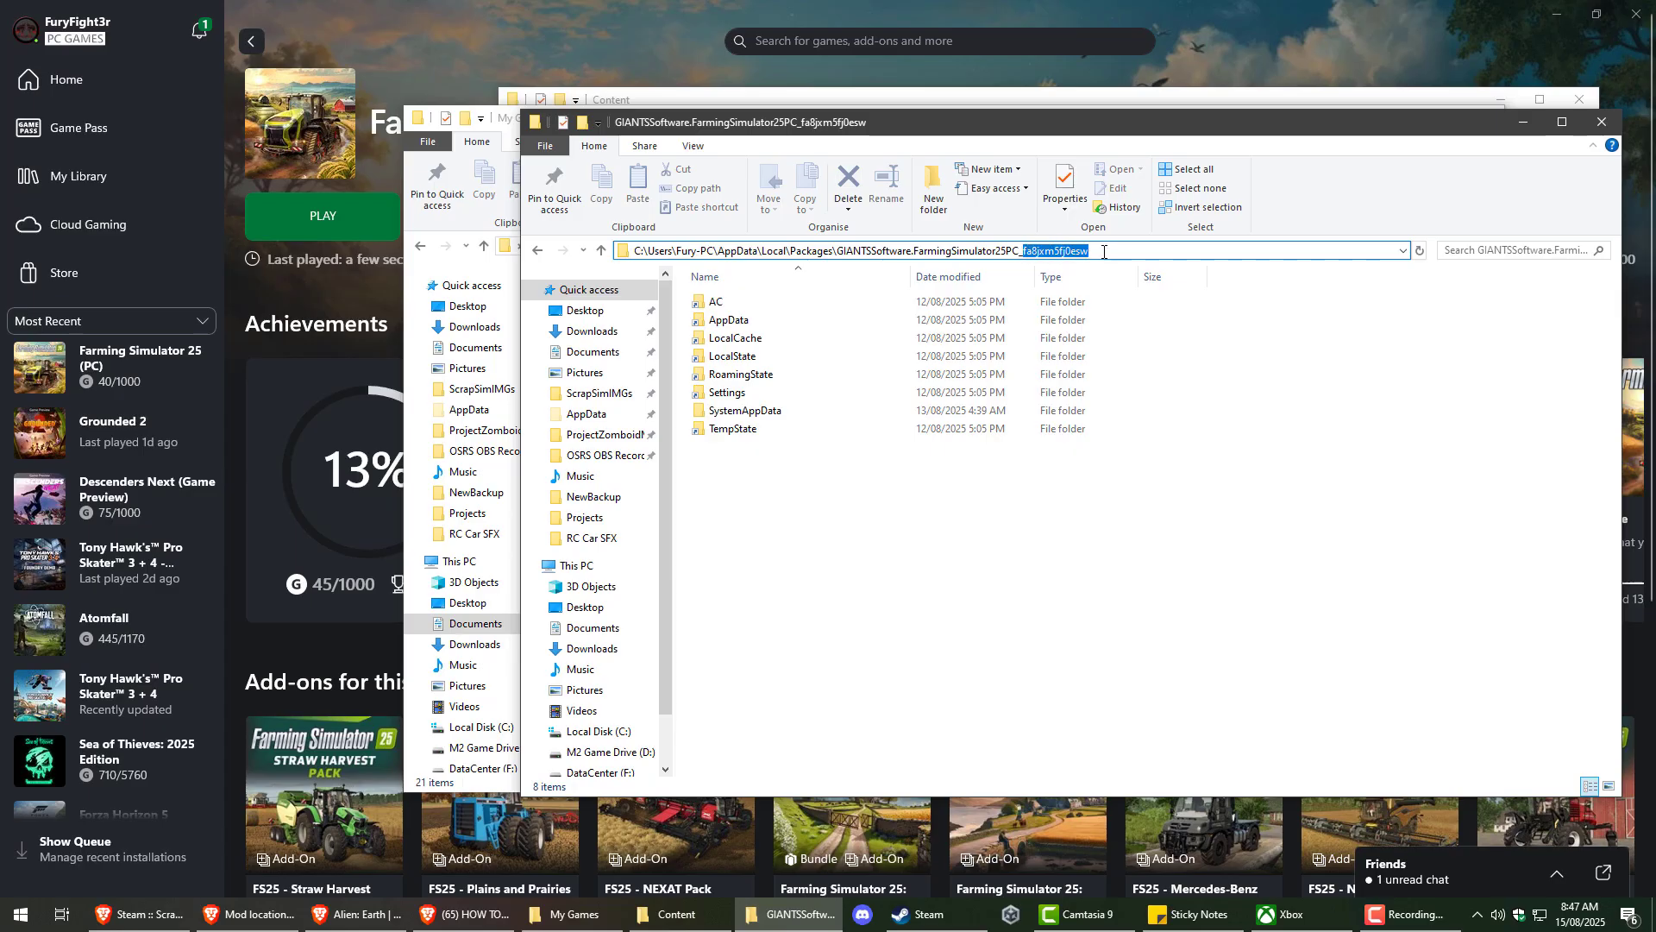
pyautogui.moveTo(1088, 251); pyautogui.dragTo(1022, 251)
pyautogui.click(1060, 253)
pyautogui.moveTo(1090, 251); pyautogui.dragTo(1030, 252)
pyautogui.hotkey('alt', 'Tab')
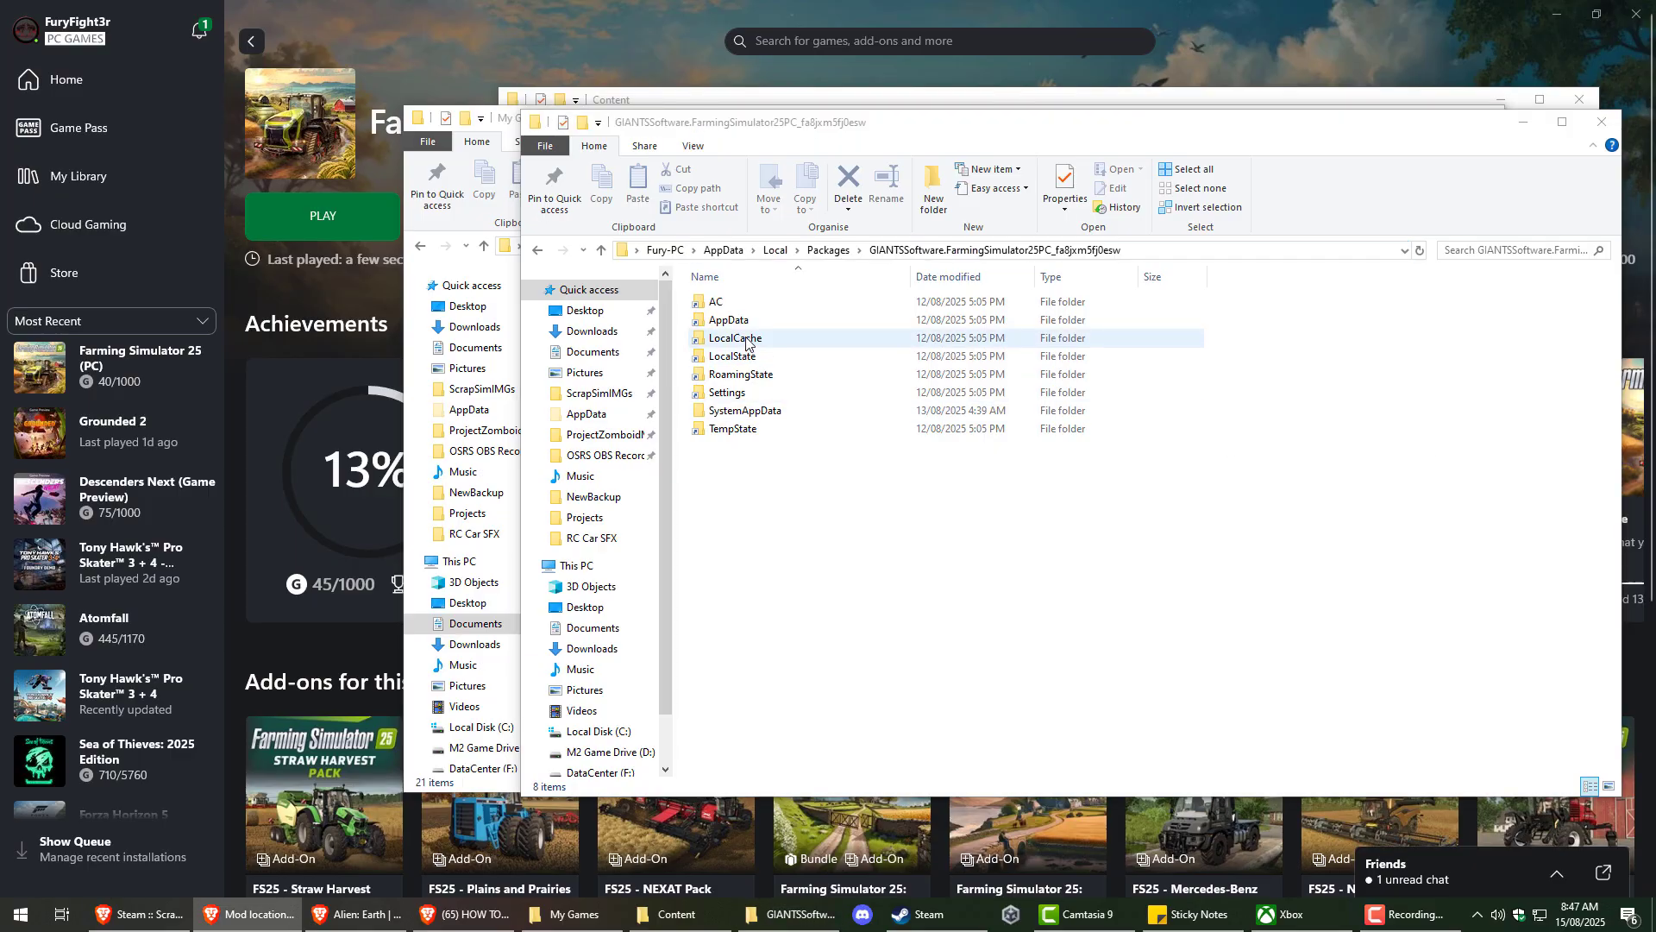
# Browse LocalCache > Local > mods, then open modSettings' AutoLightOnOff.xml in Notepad++
pyautogui.doubleClick(810, 335)
pyautogui.doubleClick(741, 303)
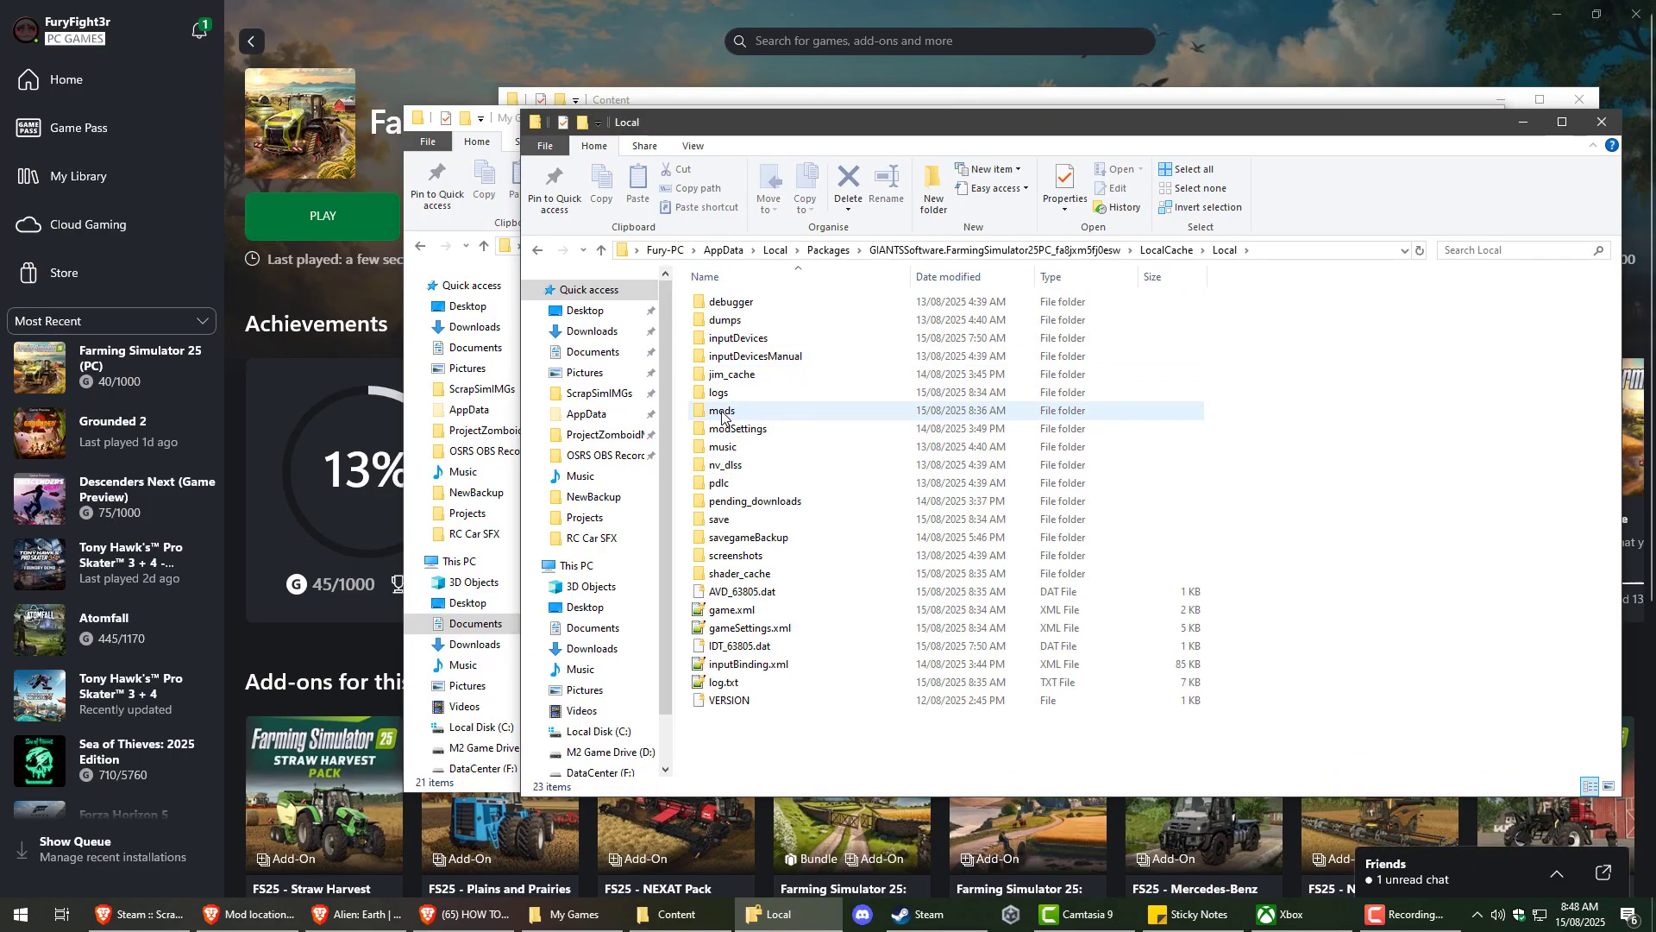
pyautogui.doubleClick(763, 412)
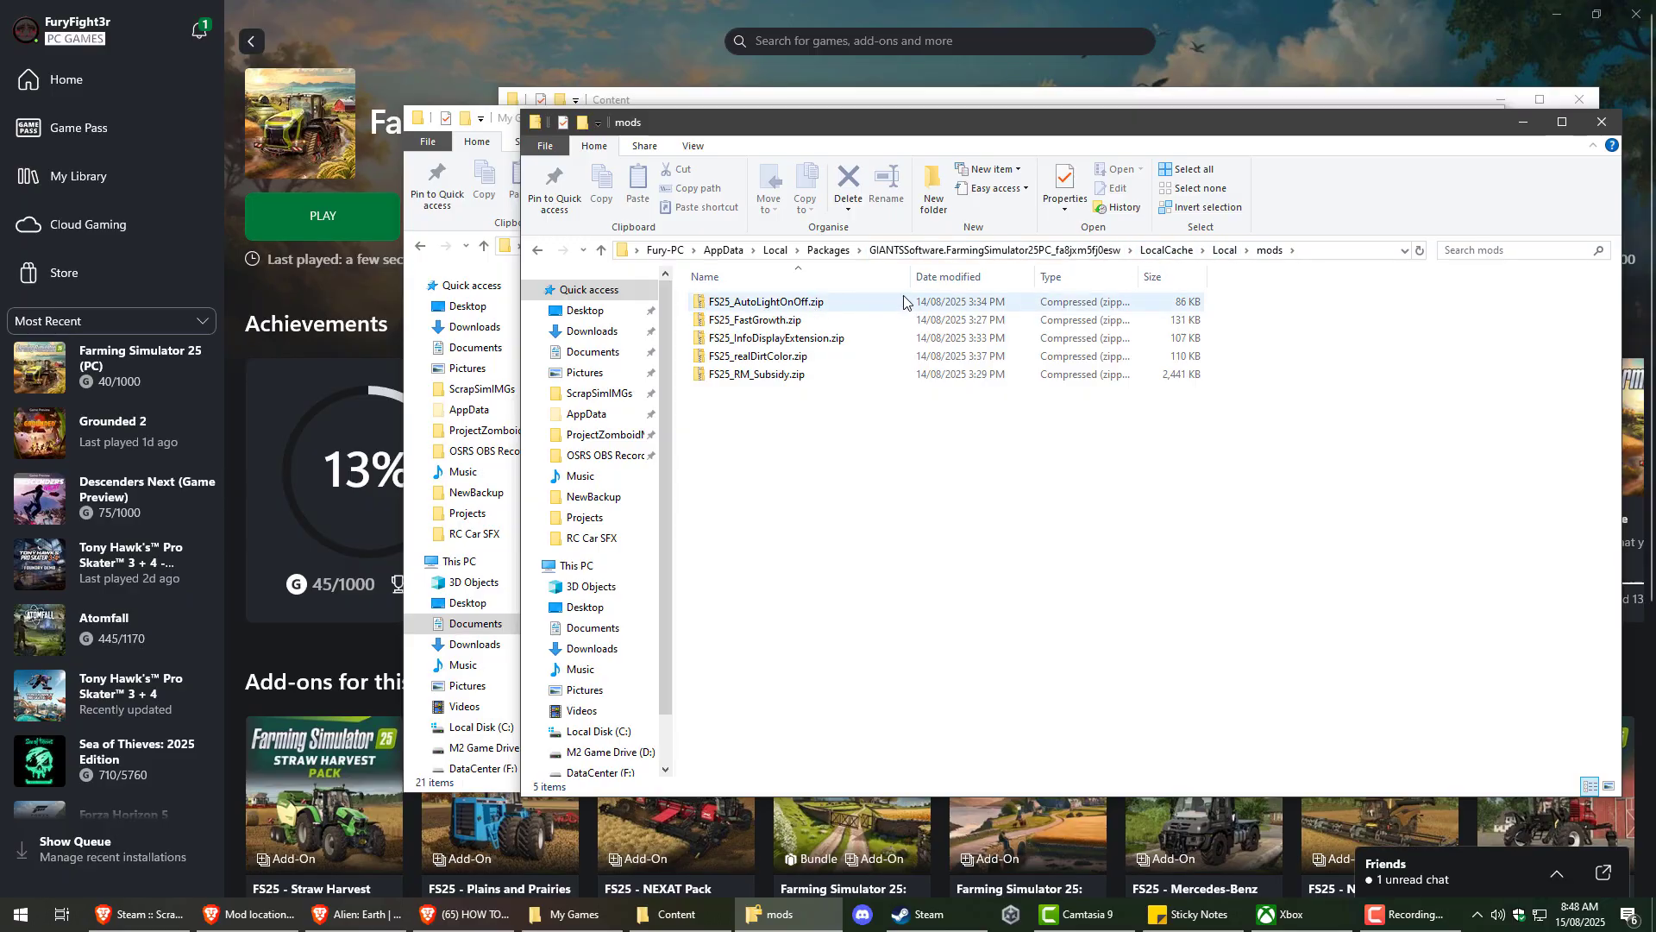
pyautogui.click(1225, 251)
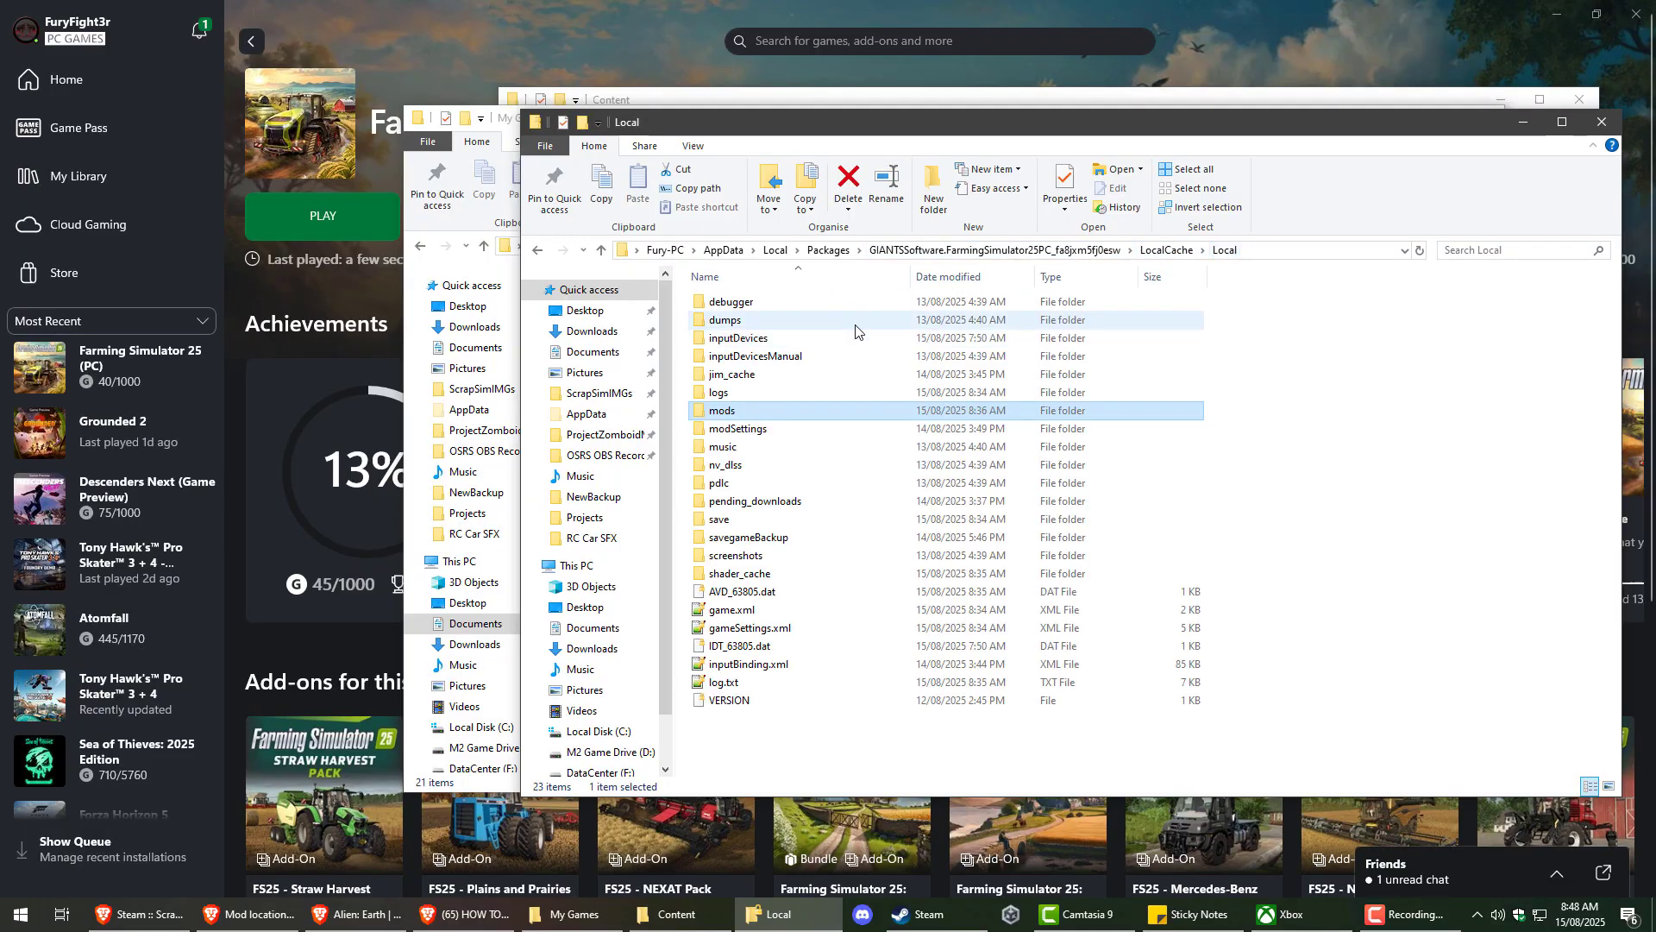
pyautogui.doubleClick(747, 429)
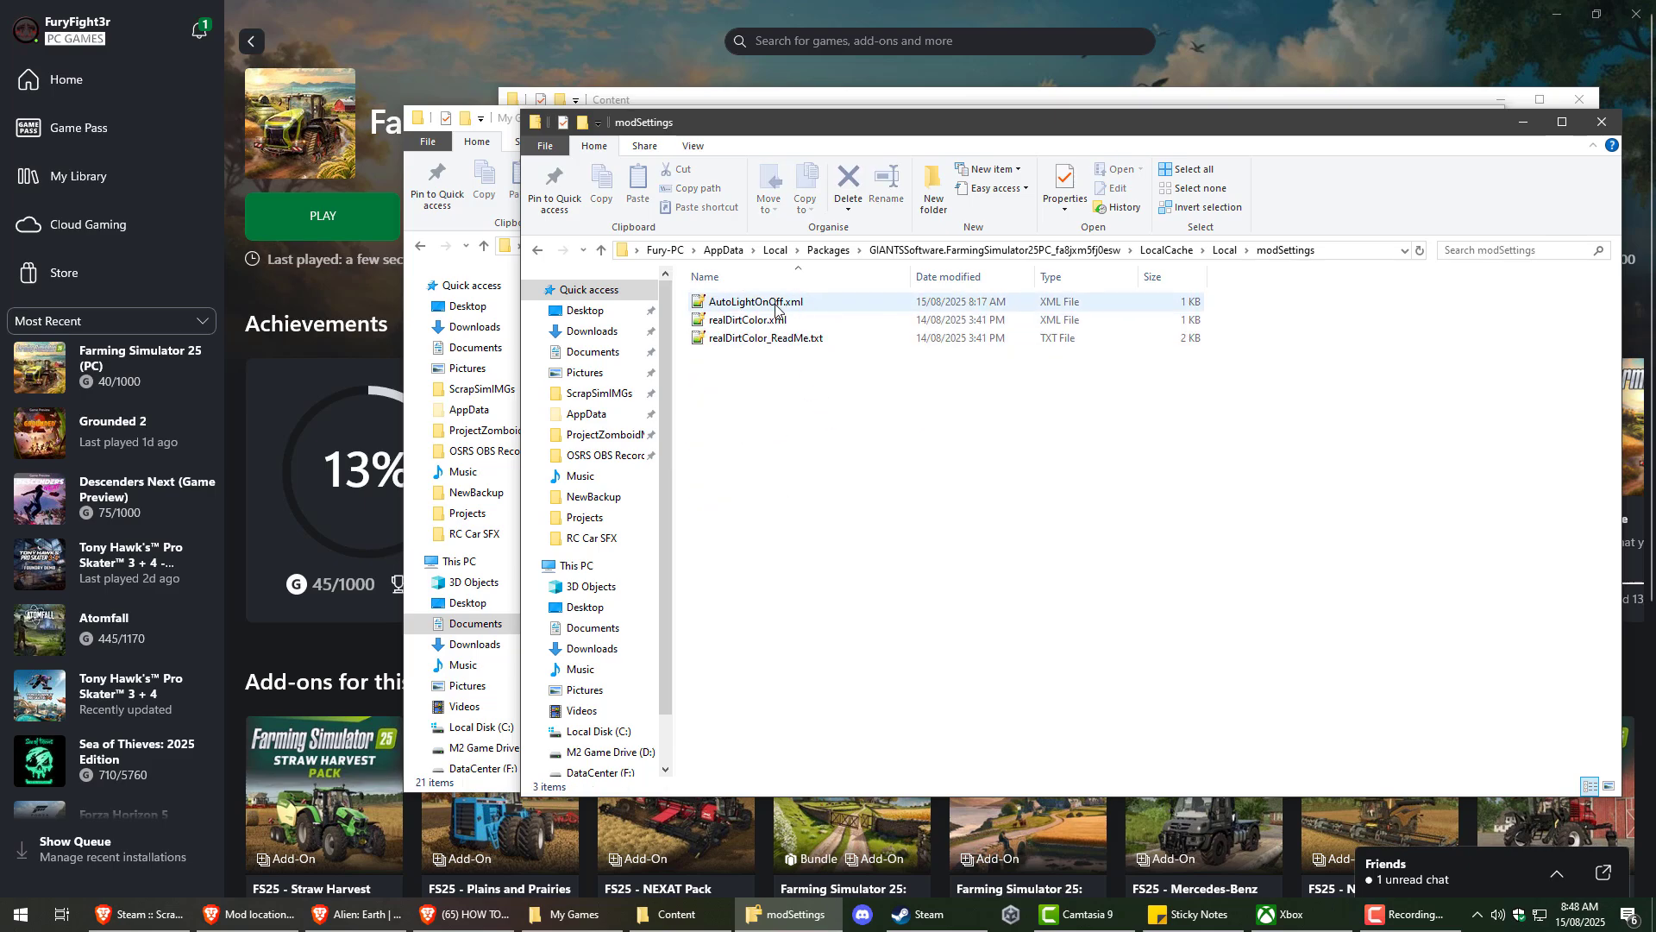
pyautogui.doubleClick(775, 303)
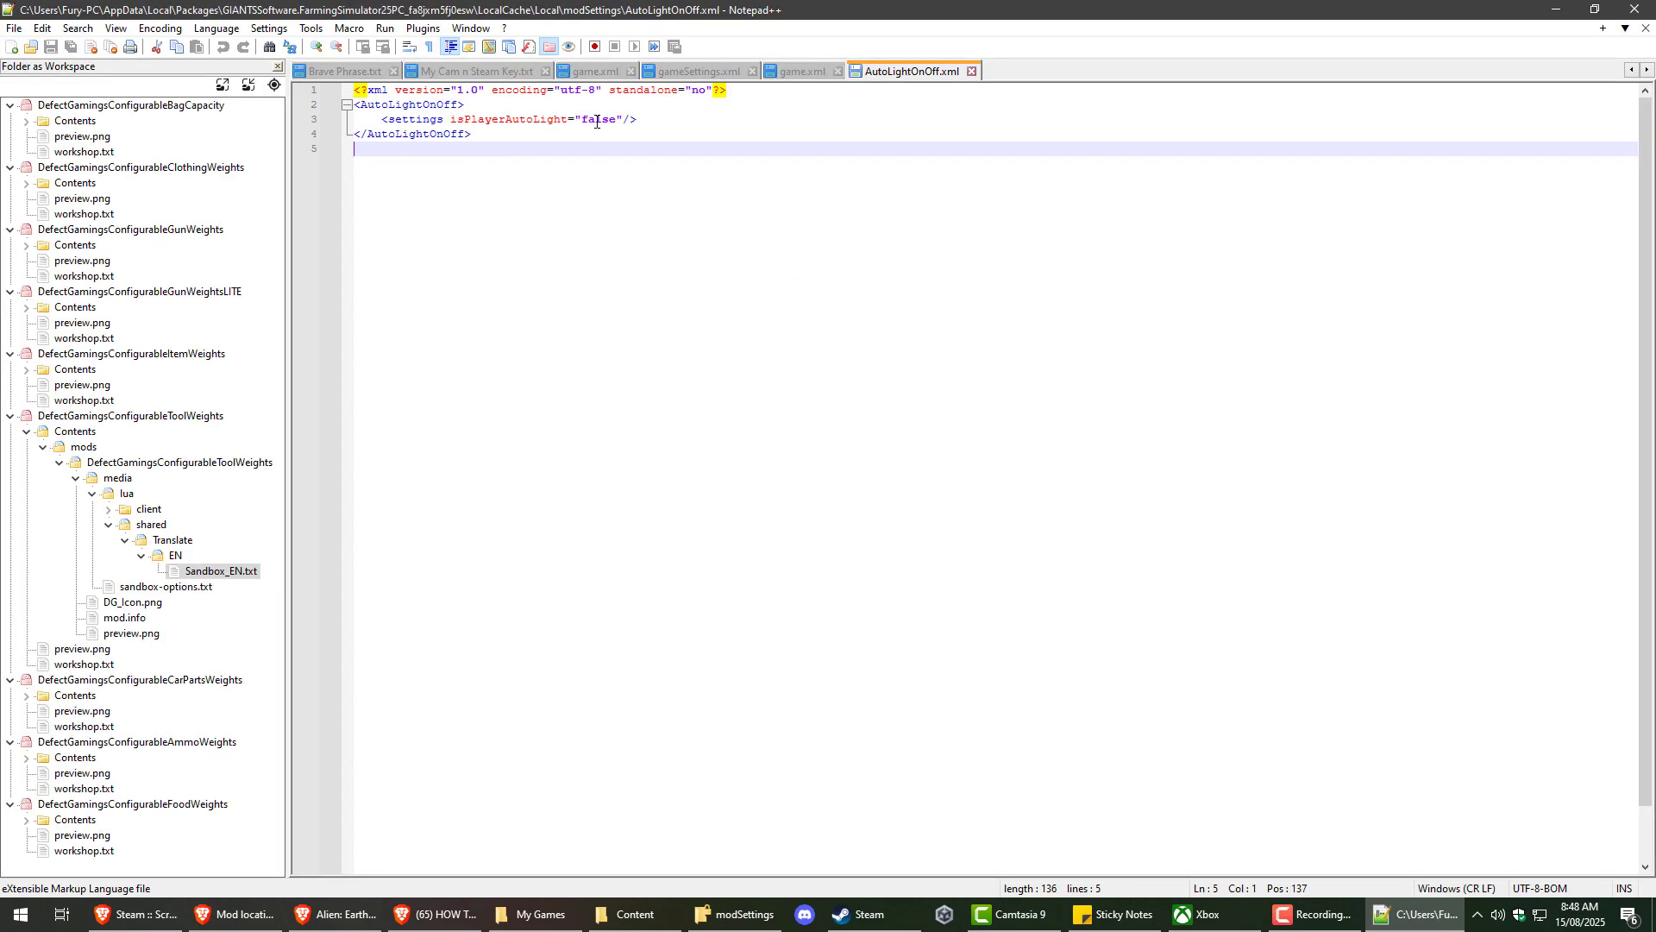
# Close Notepad++ showing AutoLightOnOff.xml to return to the modSettings folder
pyautogui.click(1635, 12)
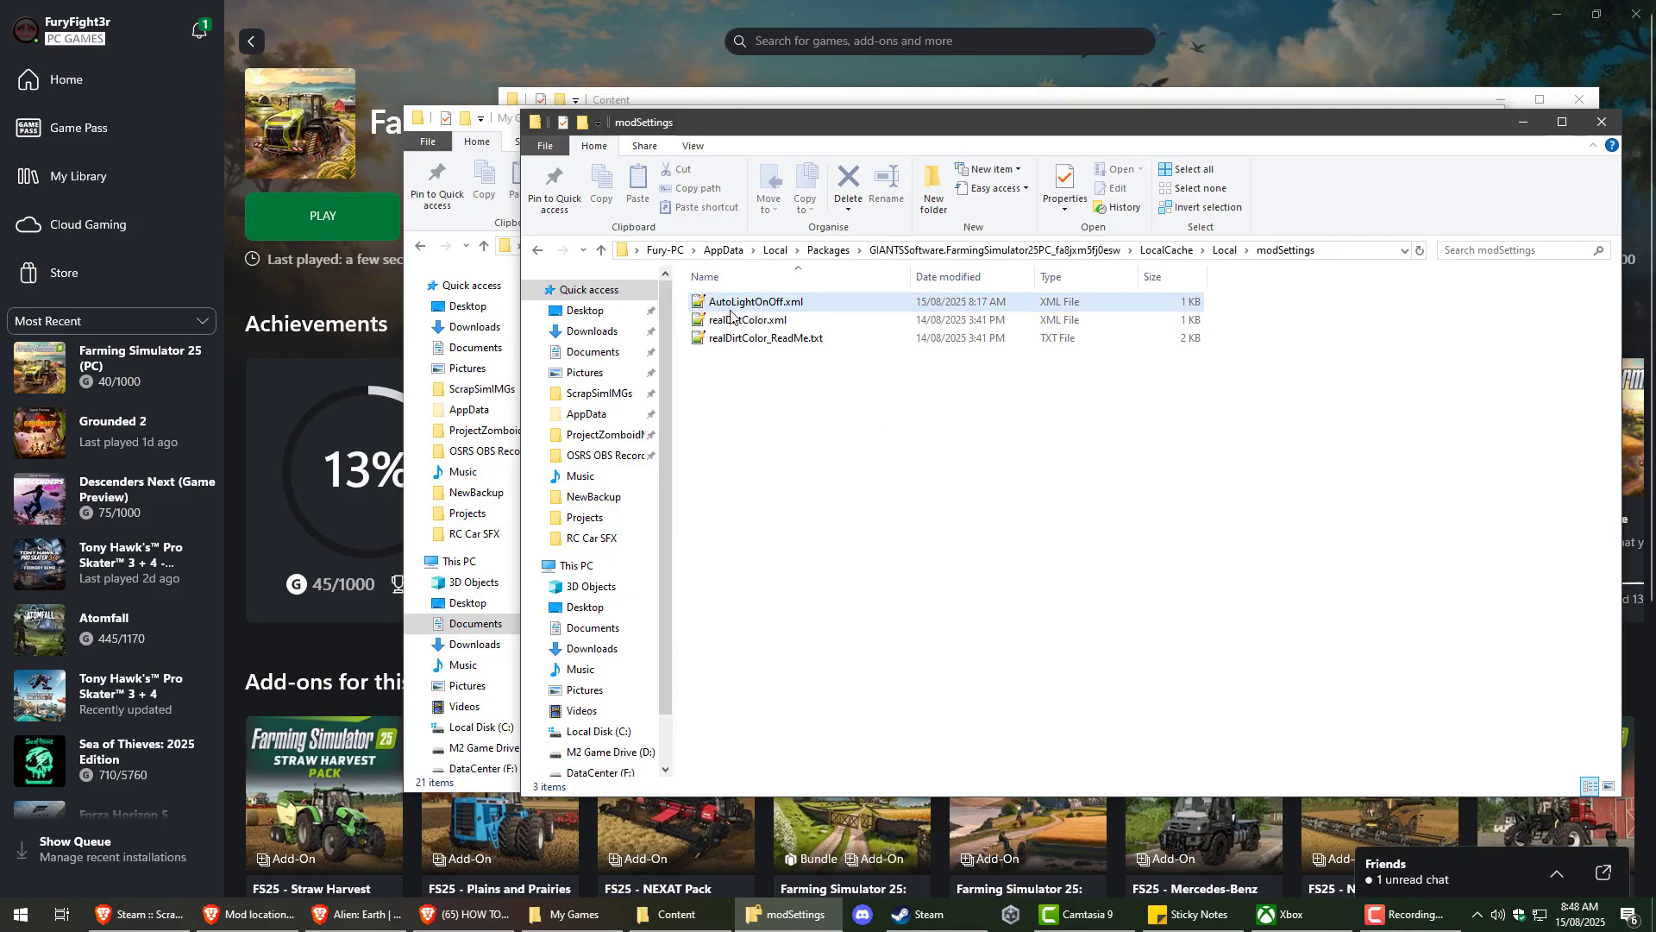
# Reopen the mods folder with the five FS25 zips and view its full address path
pyautogui.click(1225, 250)
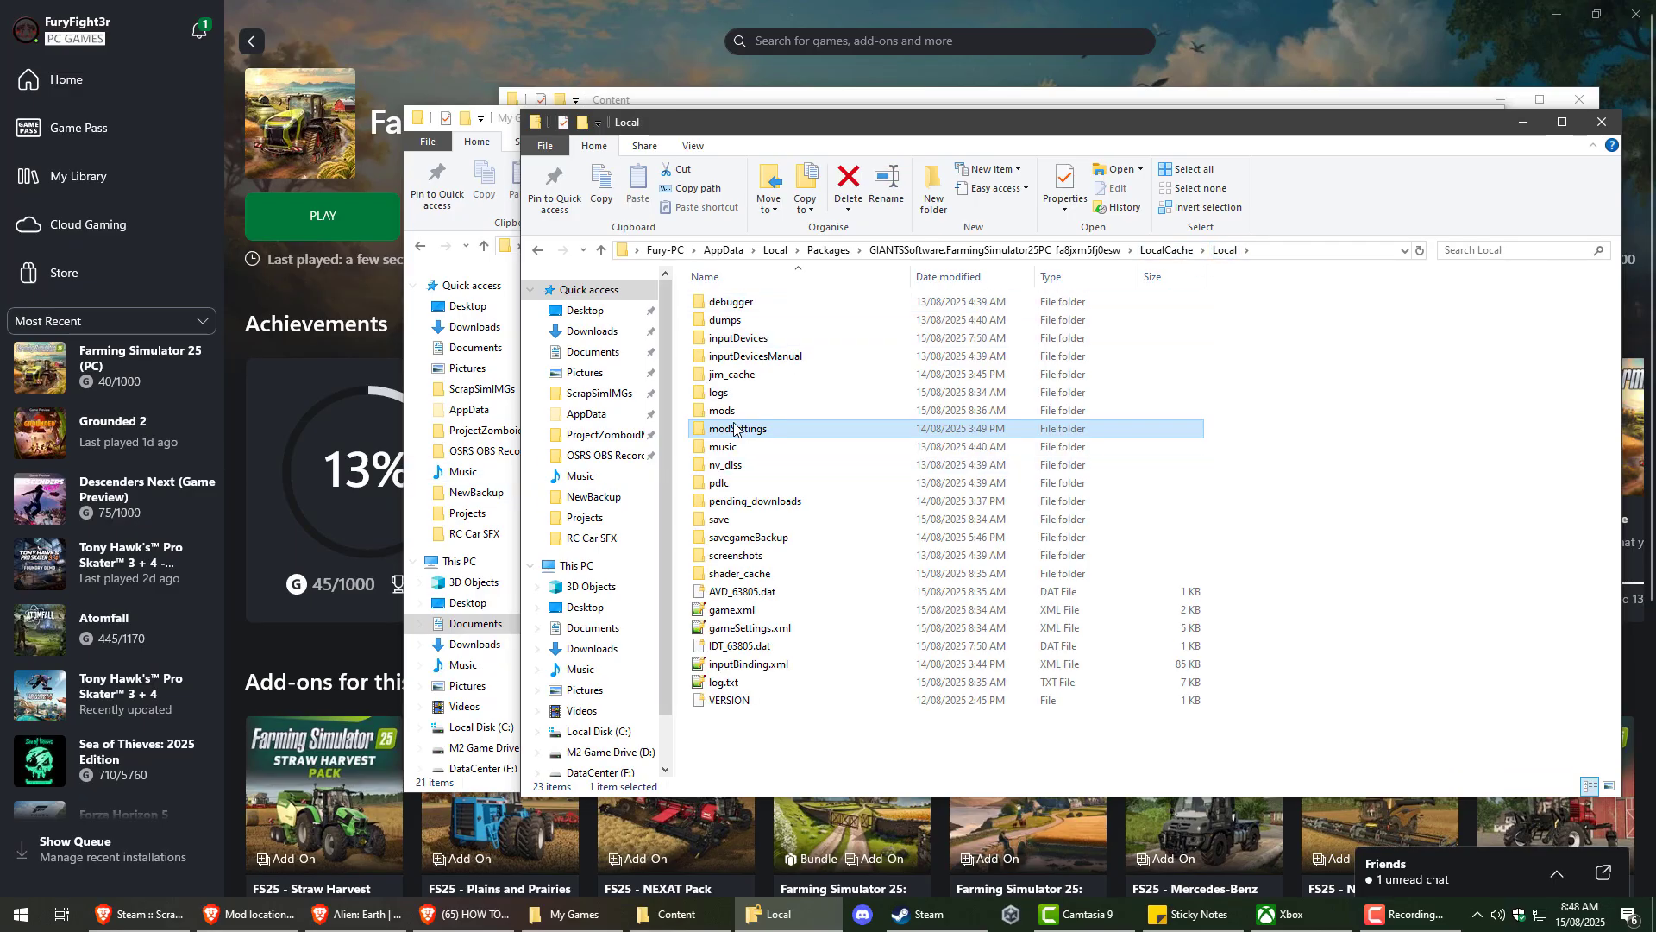
pyautogui.doubleClick(729, 414)
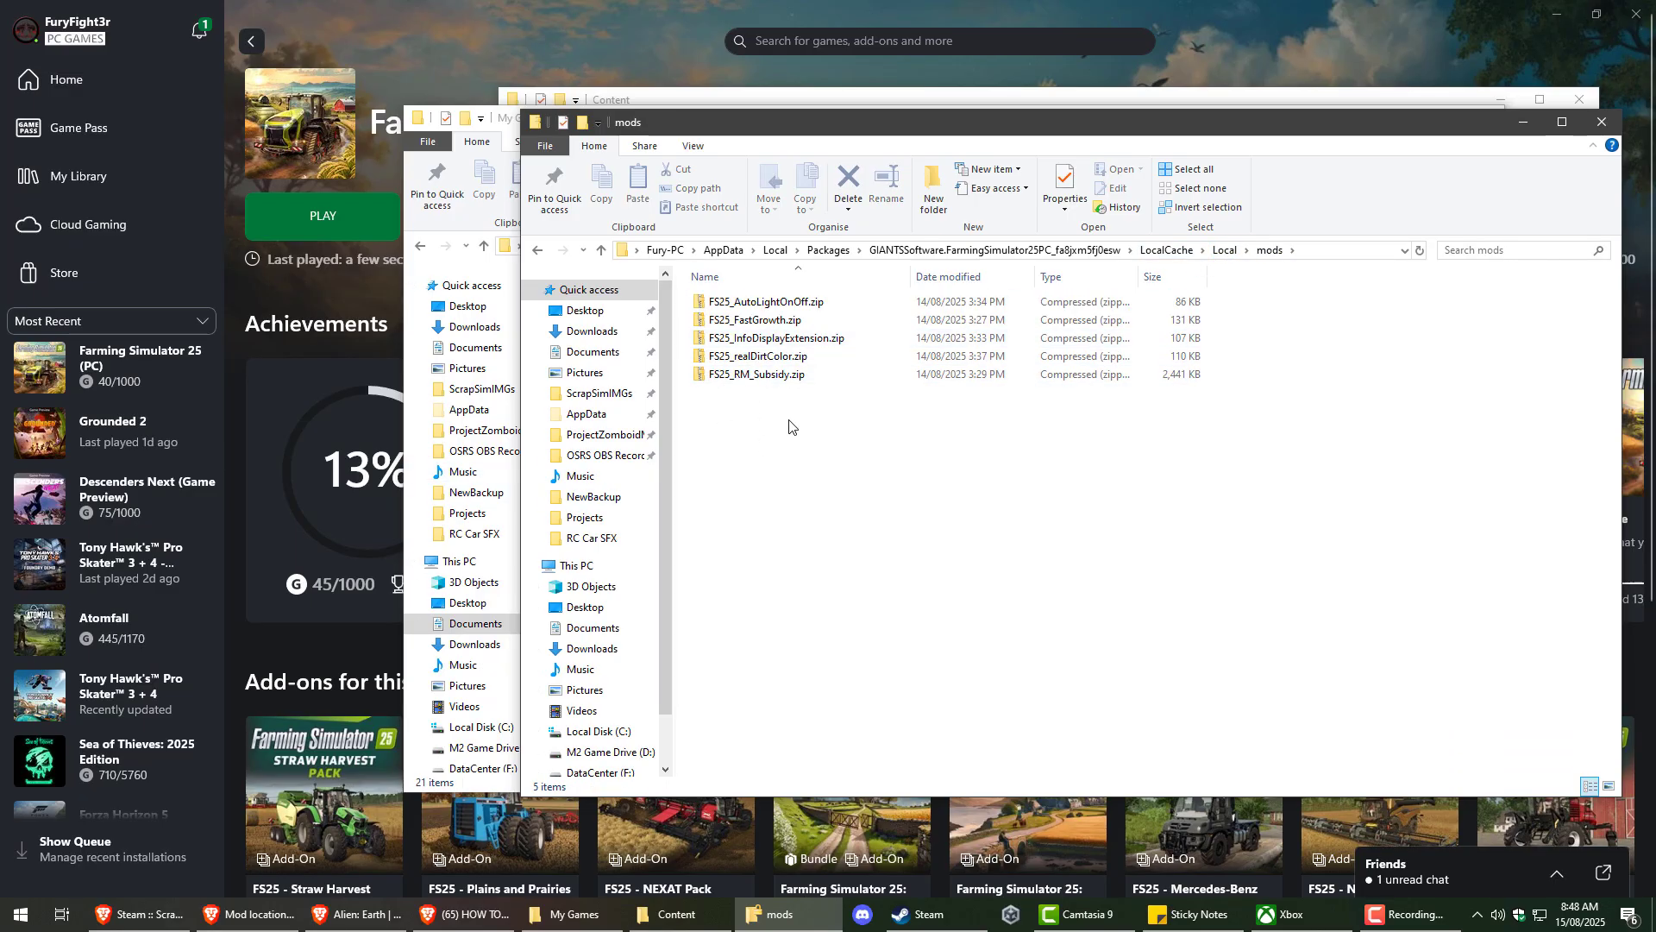
pyautogui.click(758, 356)
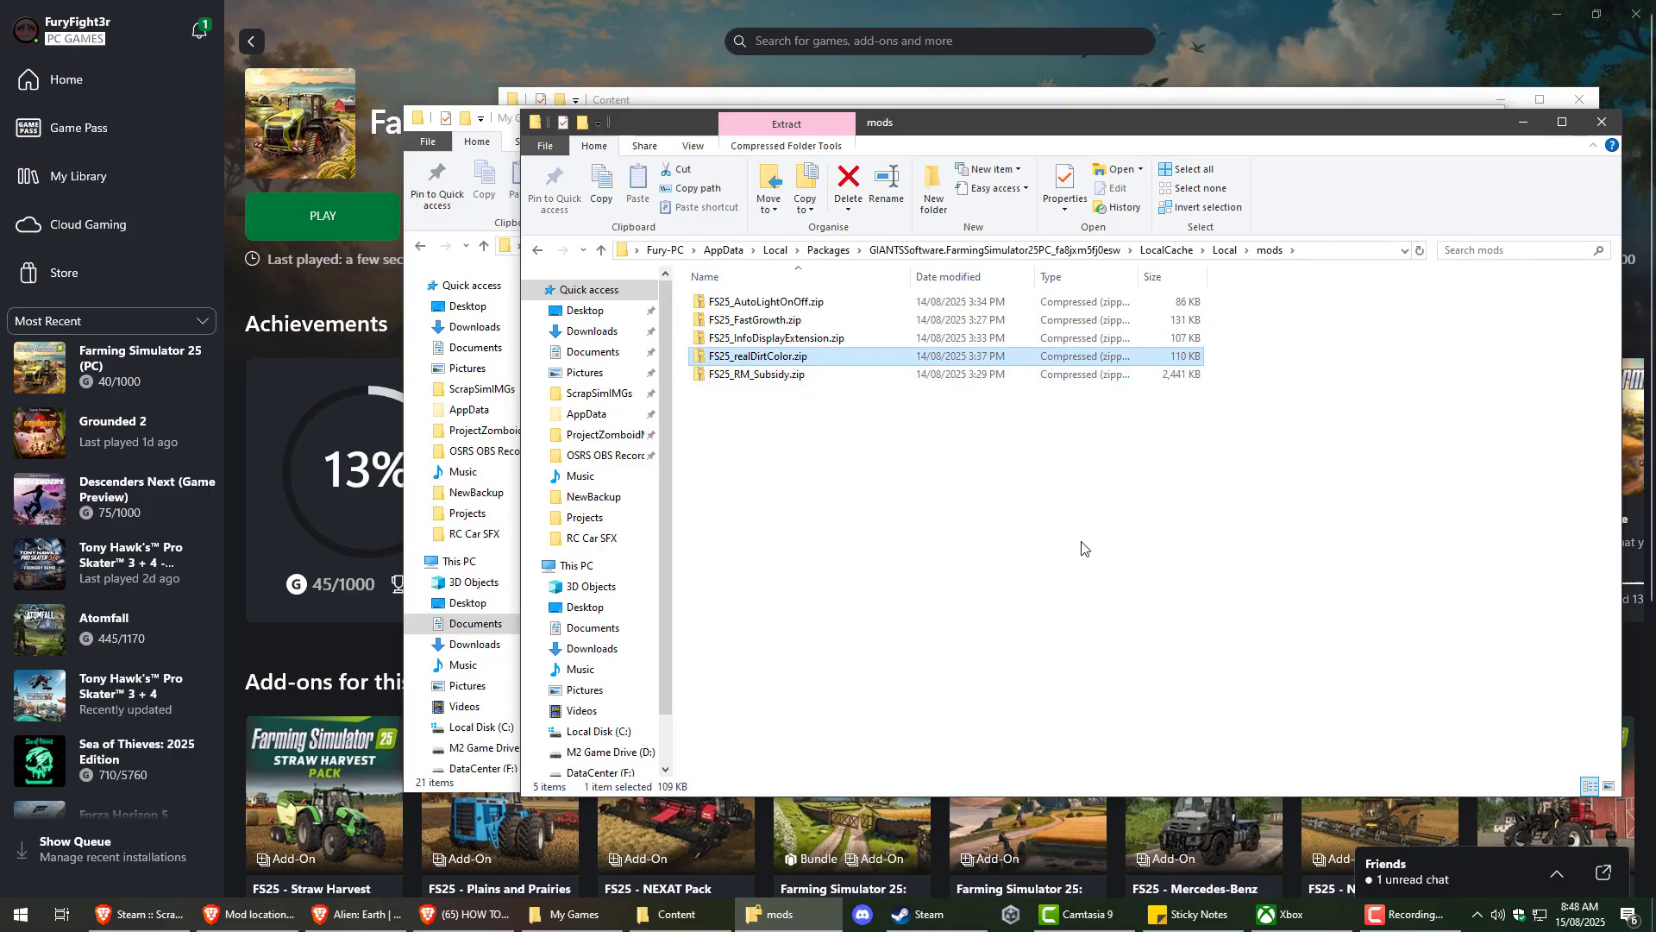
pyautogui.click(849, 477)
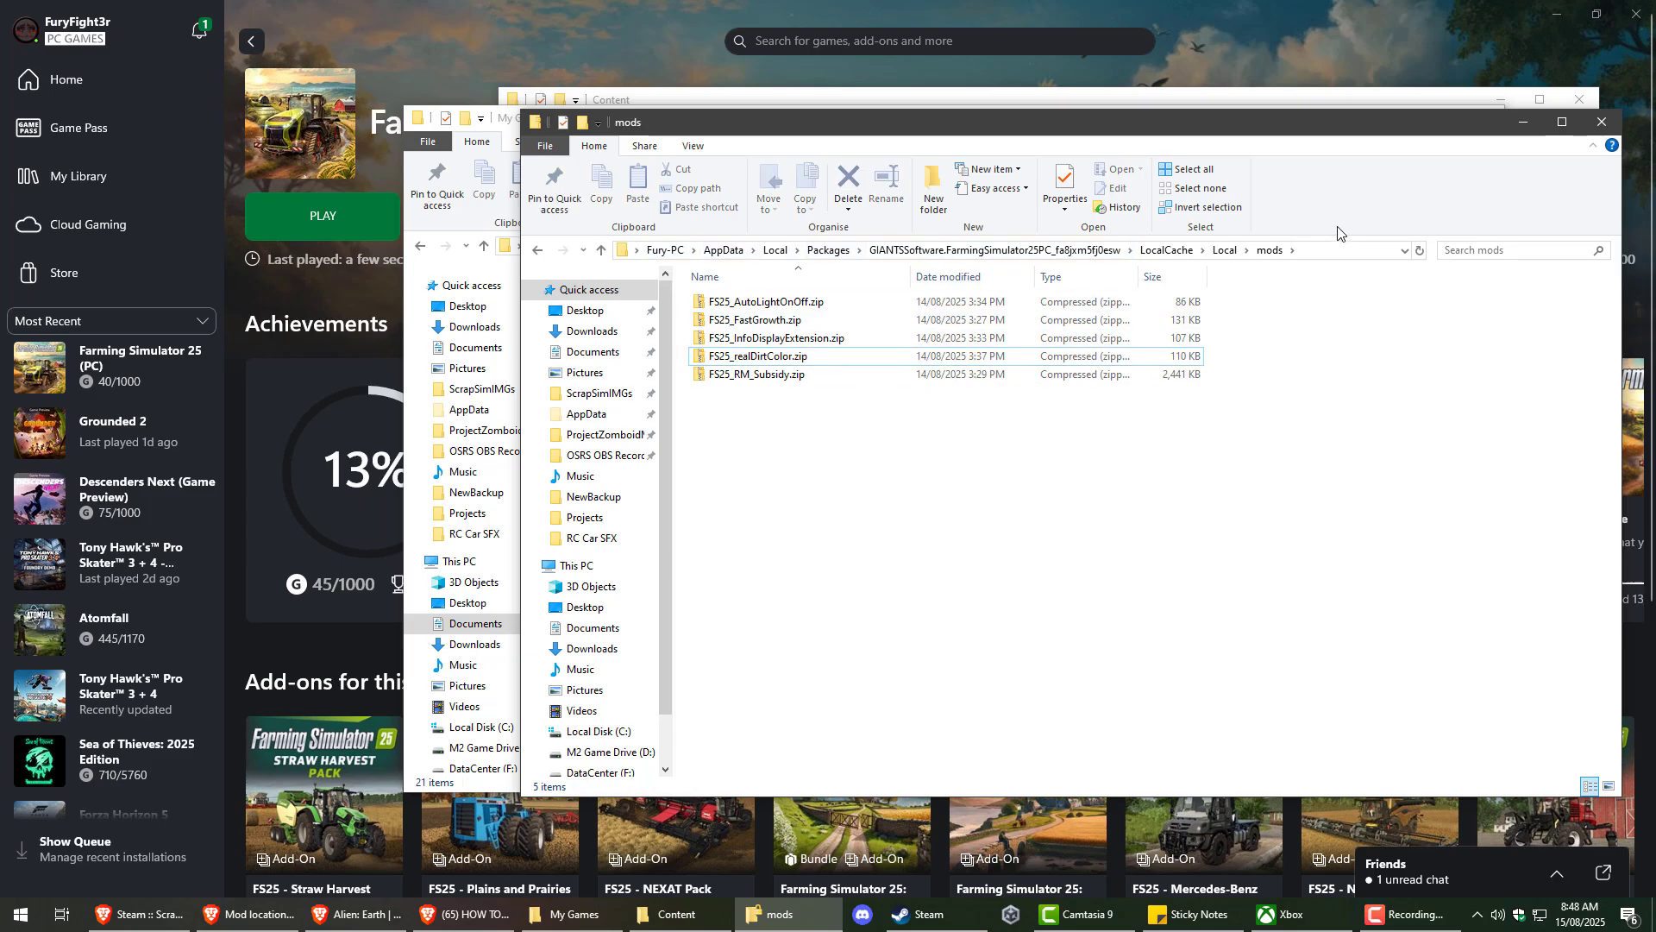
pyautogui.click(1319, 251)
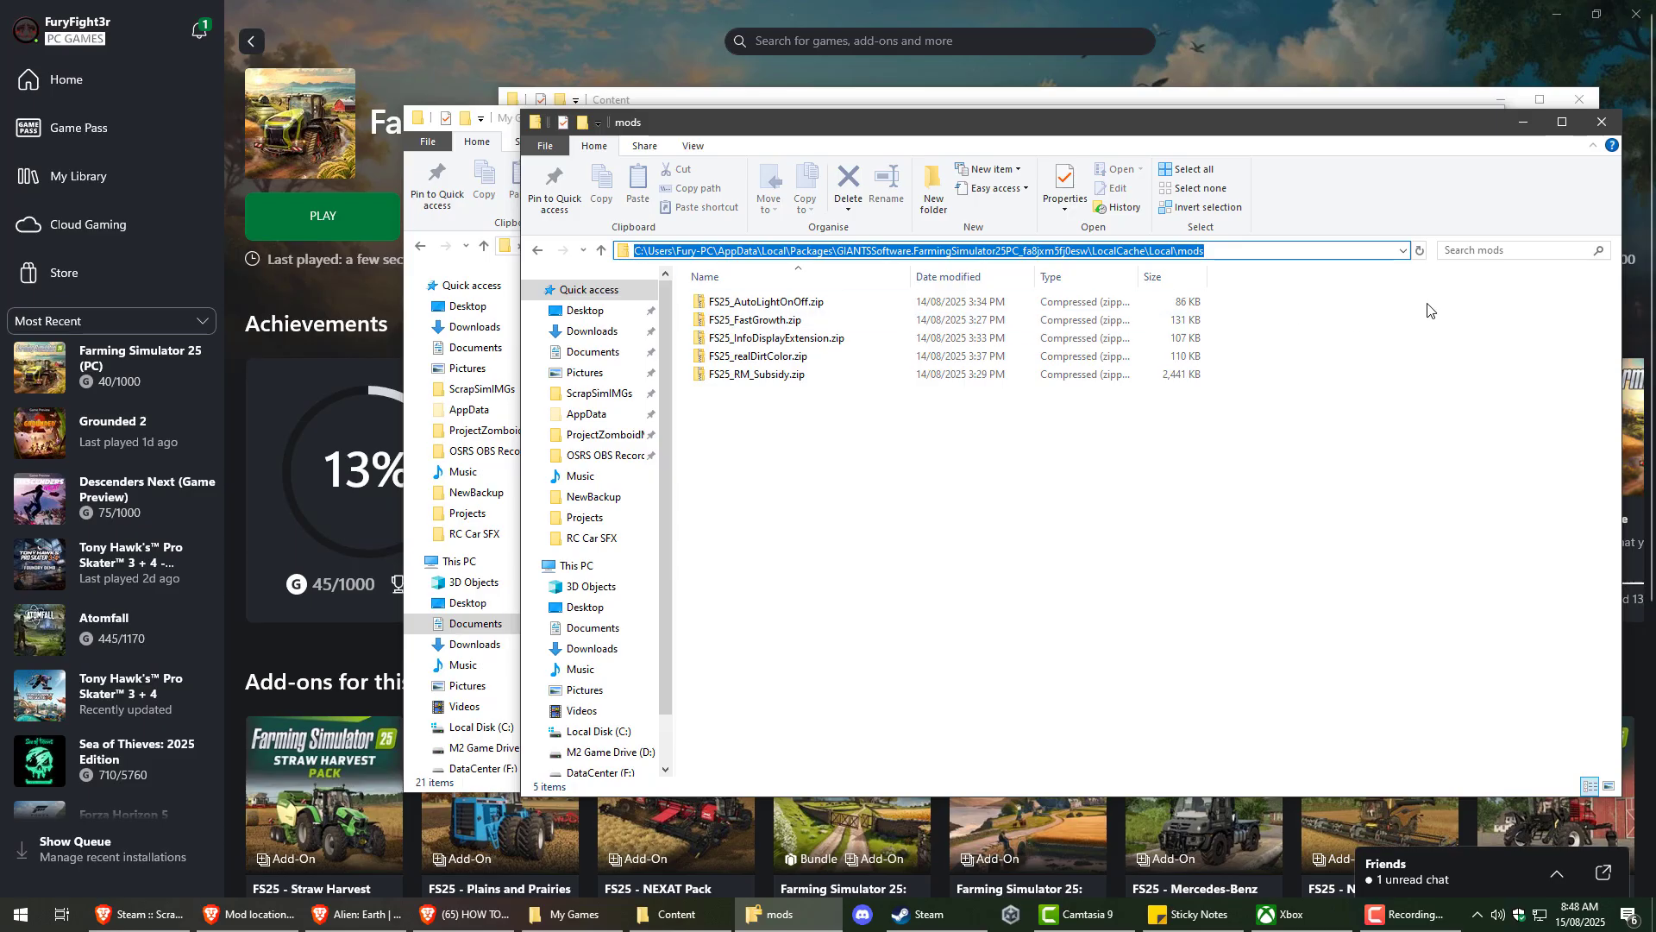
pyautogui.click(957, 473)
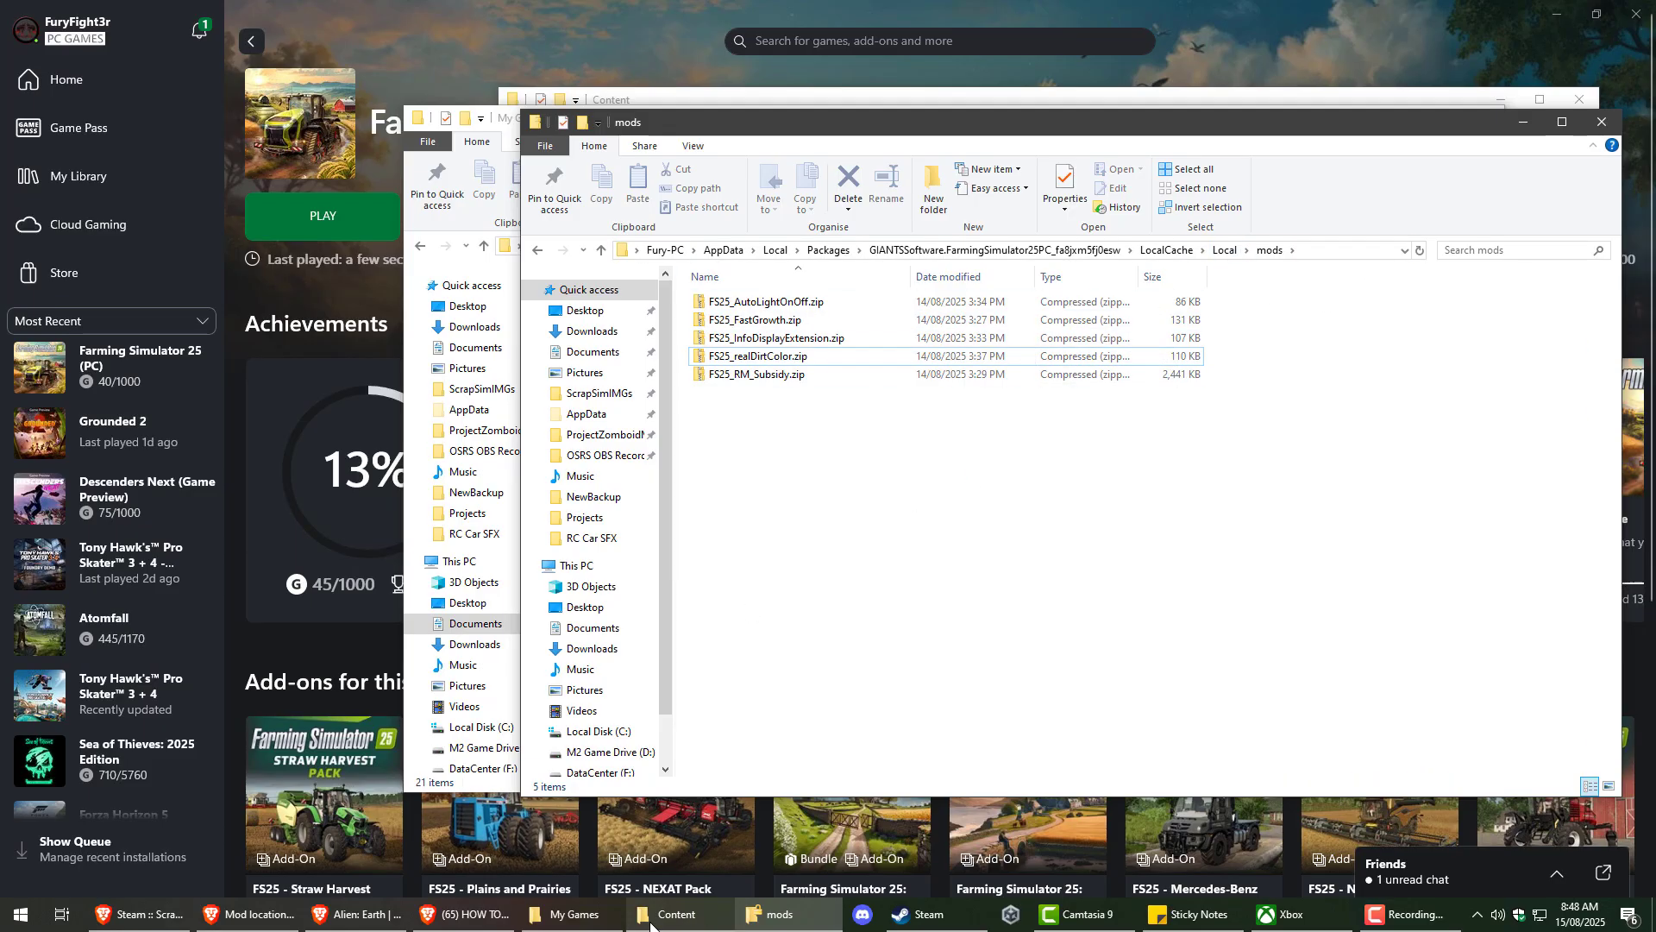
# Bring the Content window forward and move it back up to XboxGames on S:
pyautogui.click(703, 925)
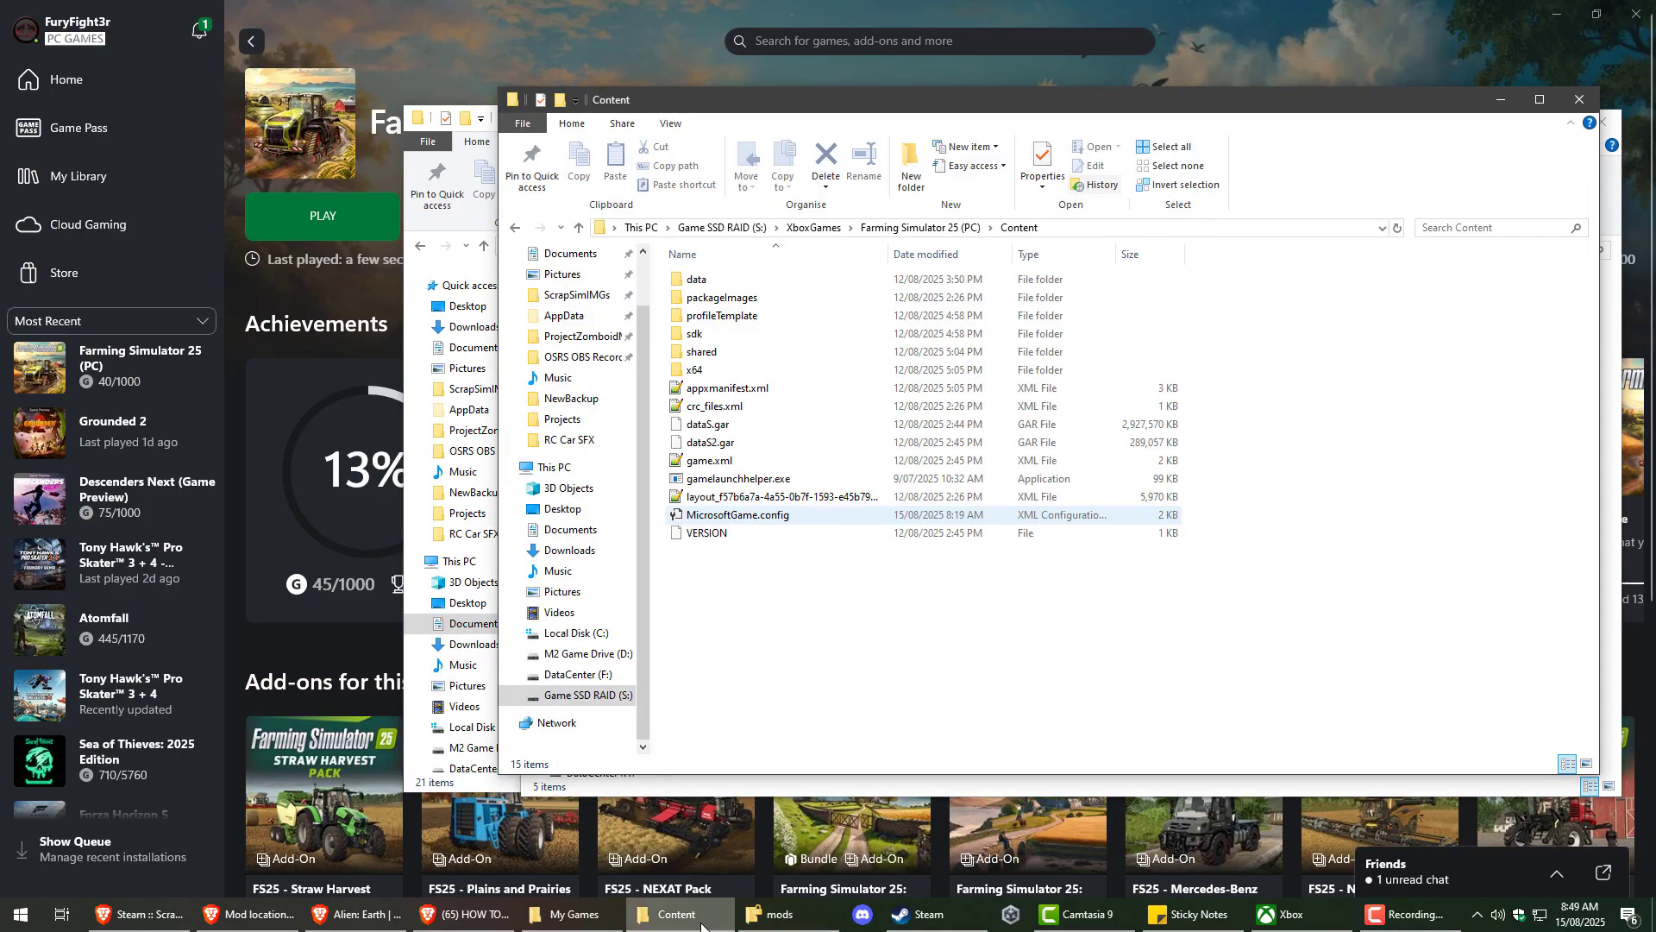
pyautogui.click(813, 228)
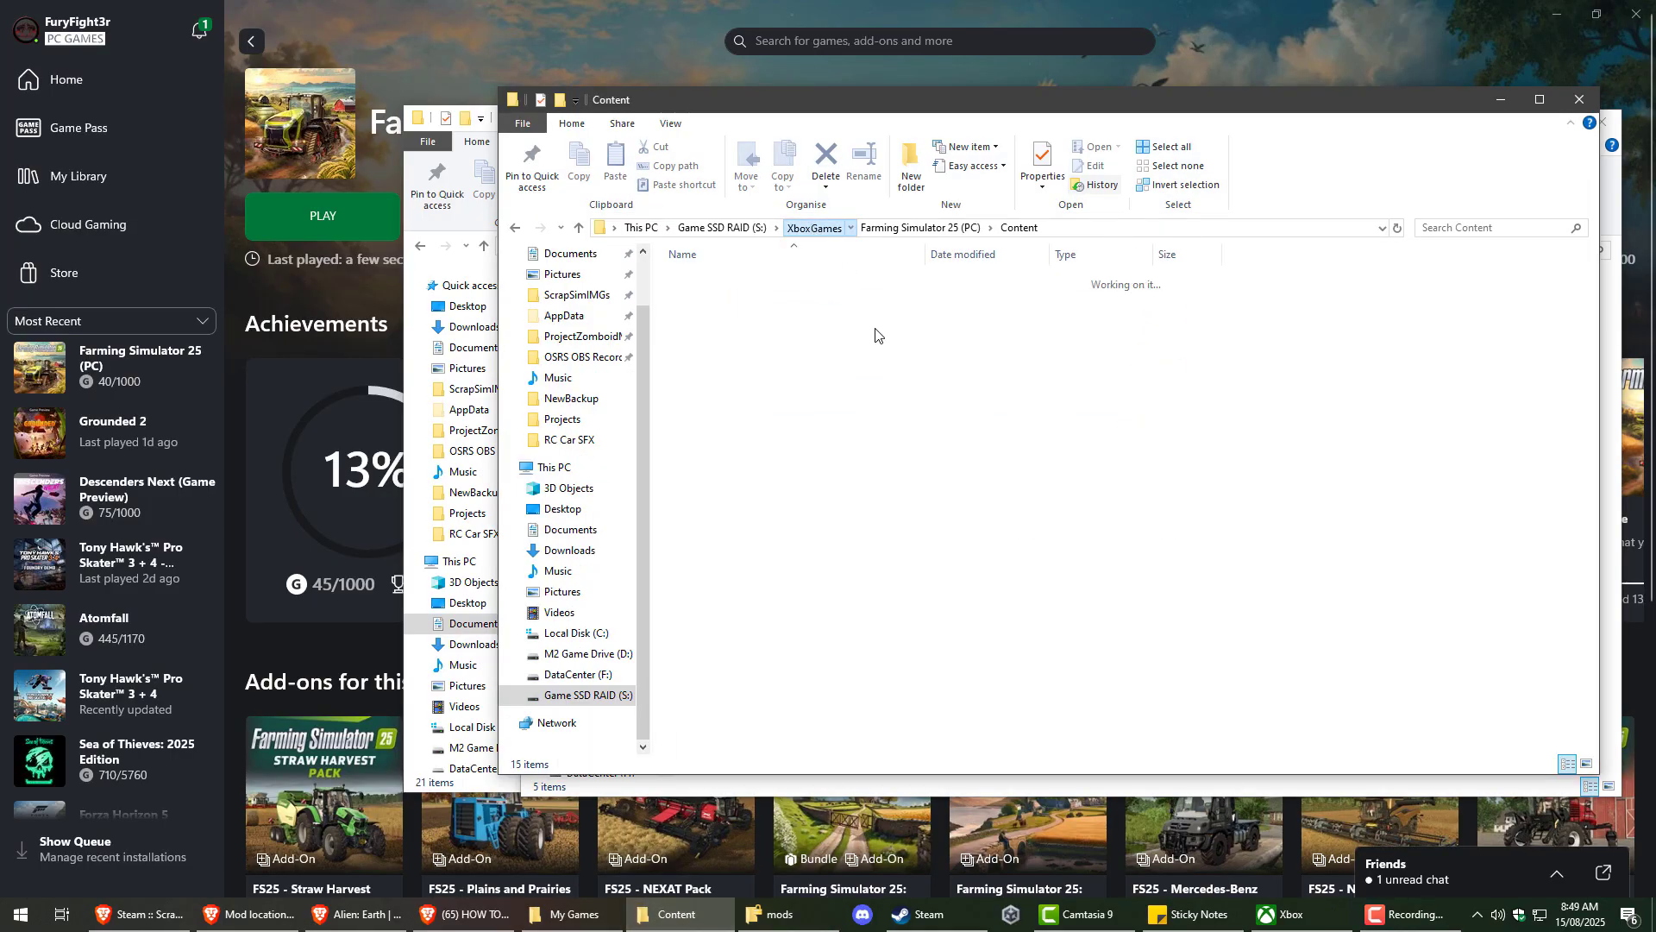
pyautogui.doubleClick(747, 333)
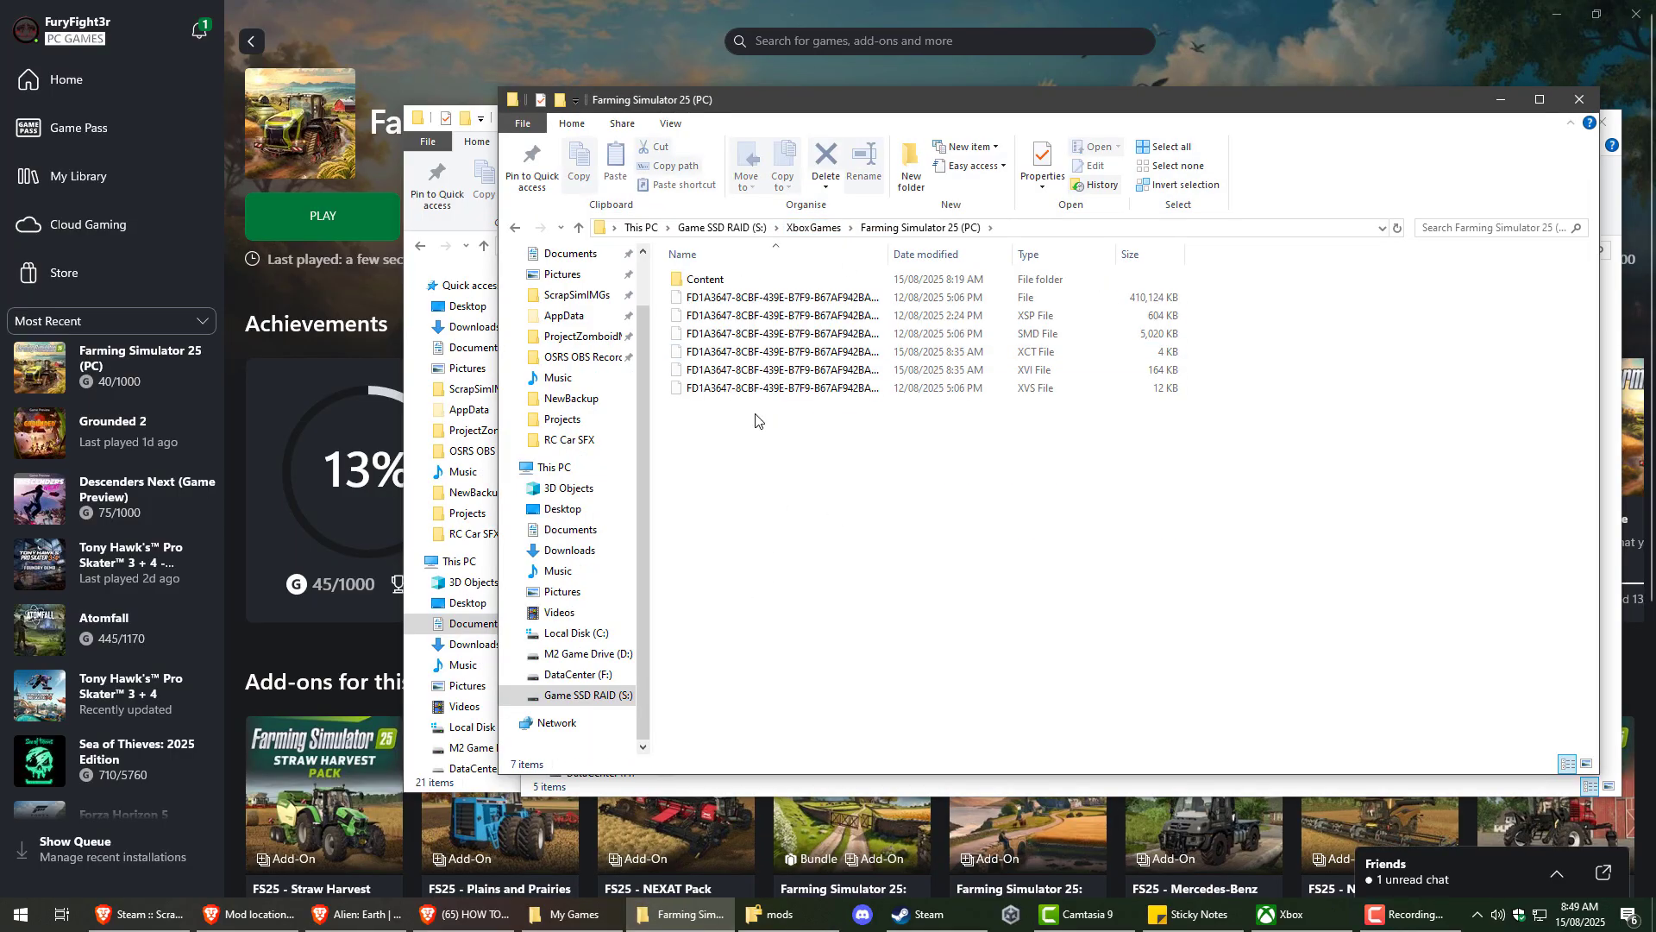
pyautogui.hotkey('alt', 'Left')
# Create a new folder named 'Farming Simulator 25 (Mods)' inside XboxGames
pyautogui.rightClick(745, 545)
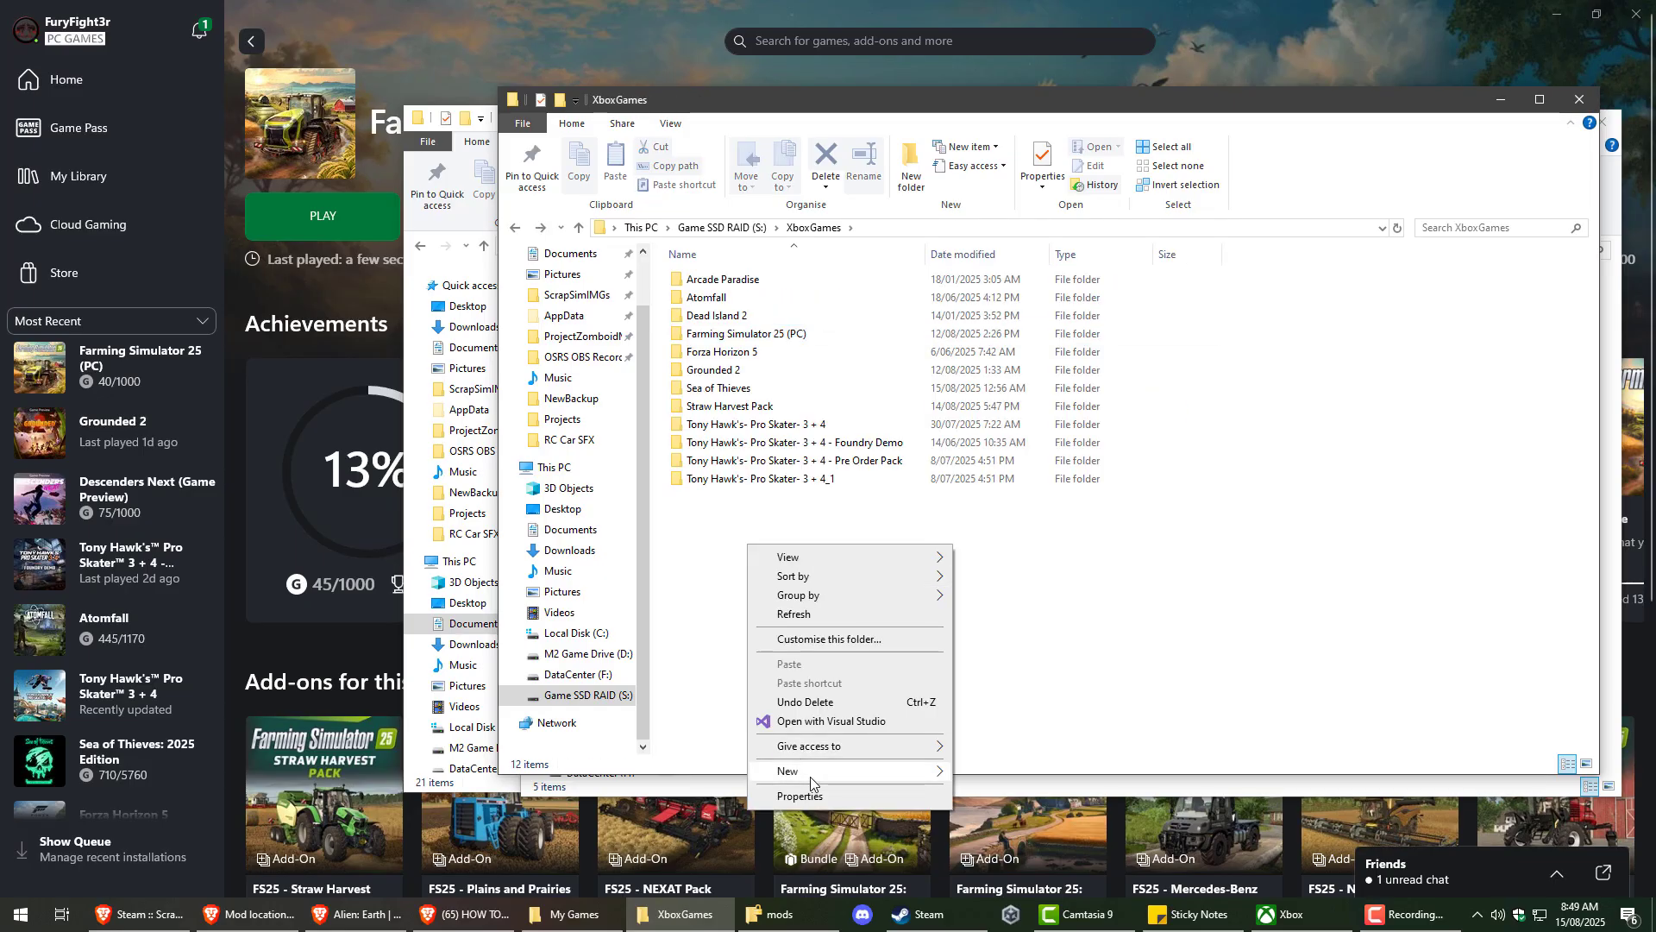
pyautogui.moveTo(815, 772)
pyautogui.click(1001, 773)
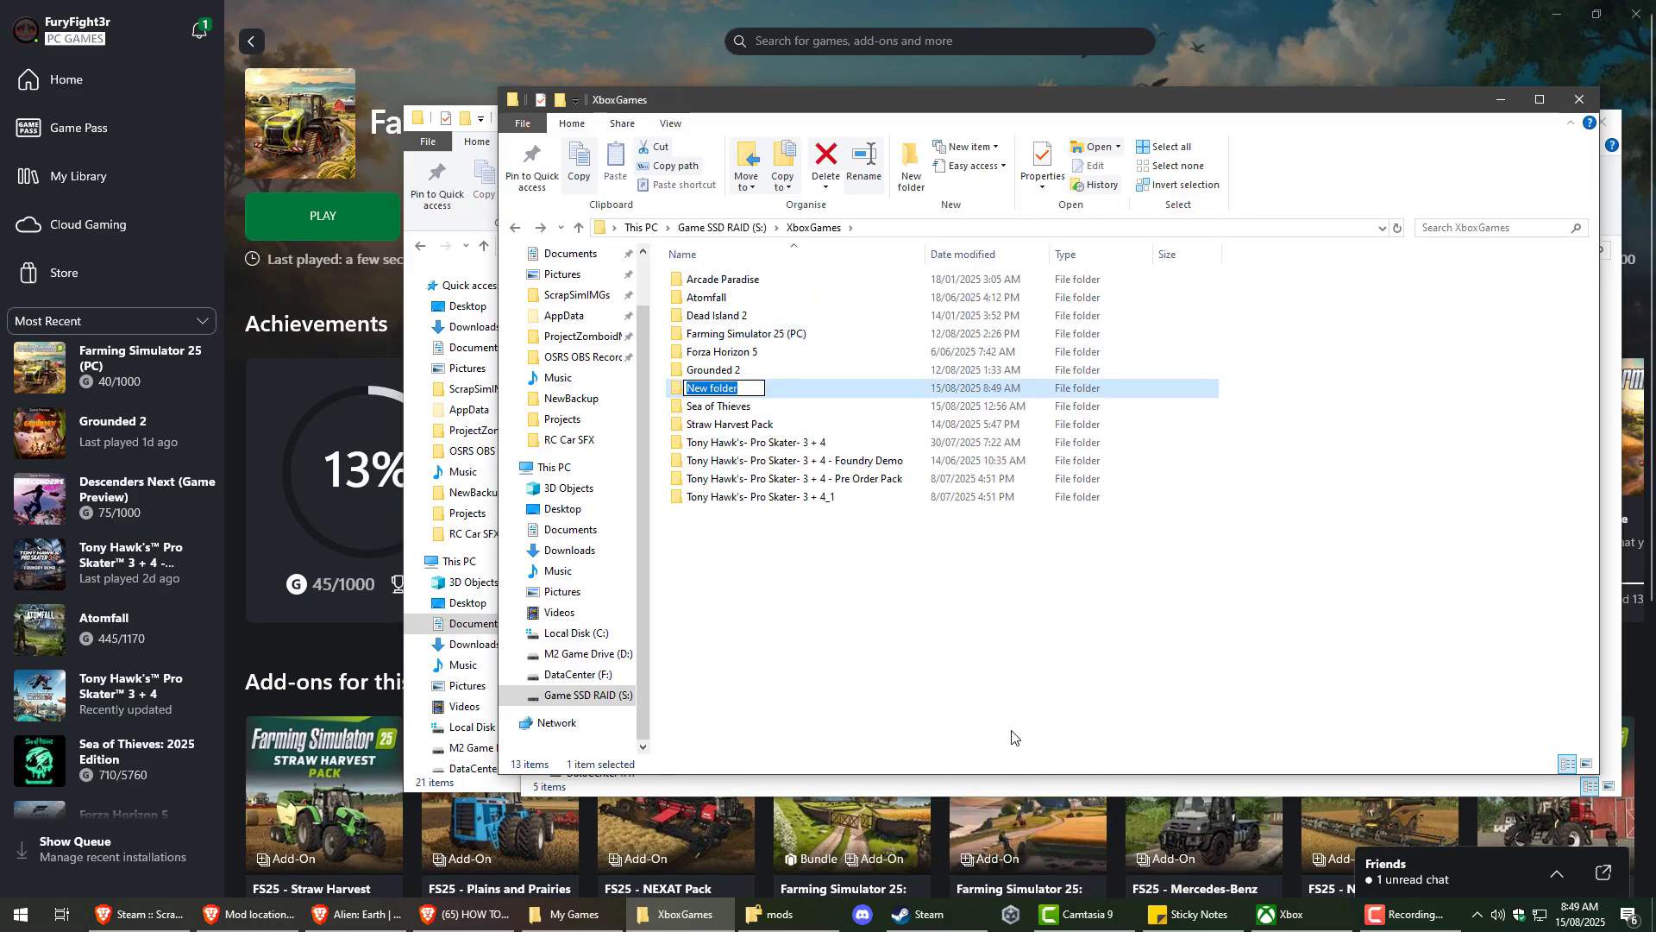
pyautogui.write('Farming Simulator')
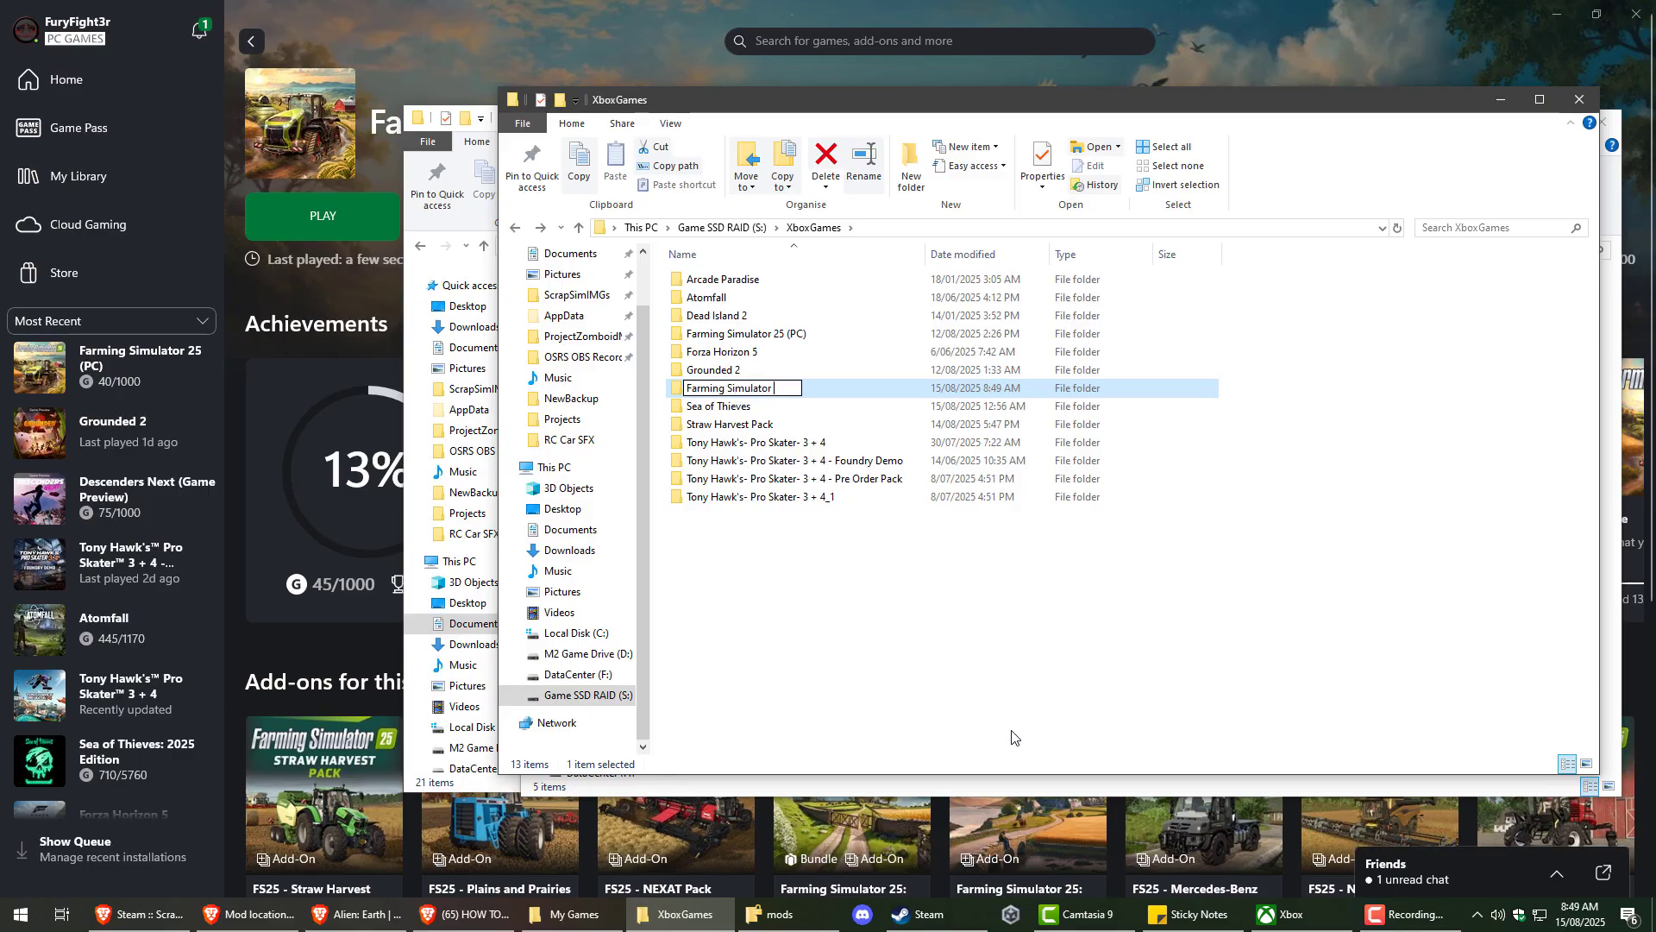
pyautogui.write(' 25 (m')
pyautogui.press('BackSpace')
pyautogui.write('Mods)')
pyautogui.press('Return')
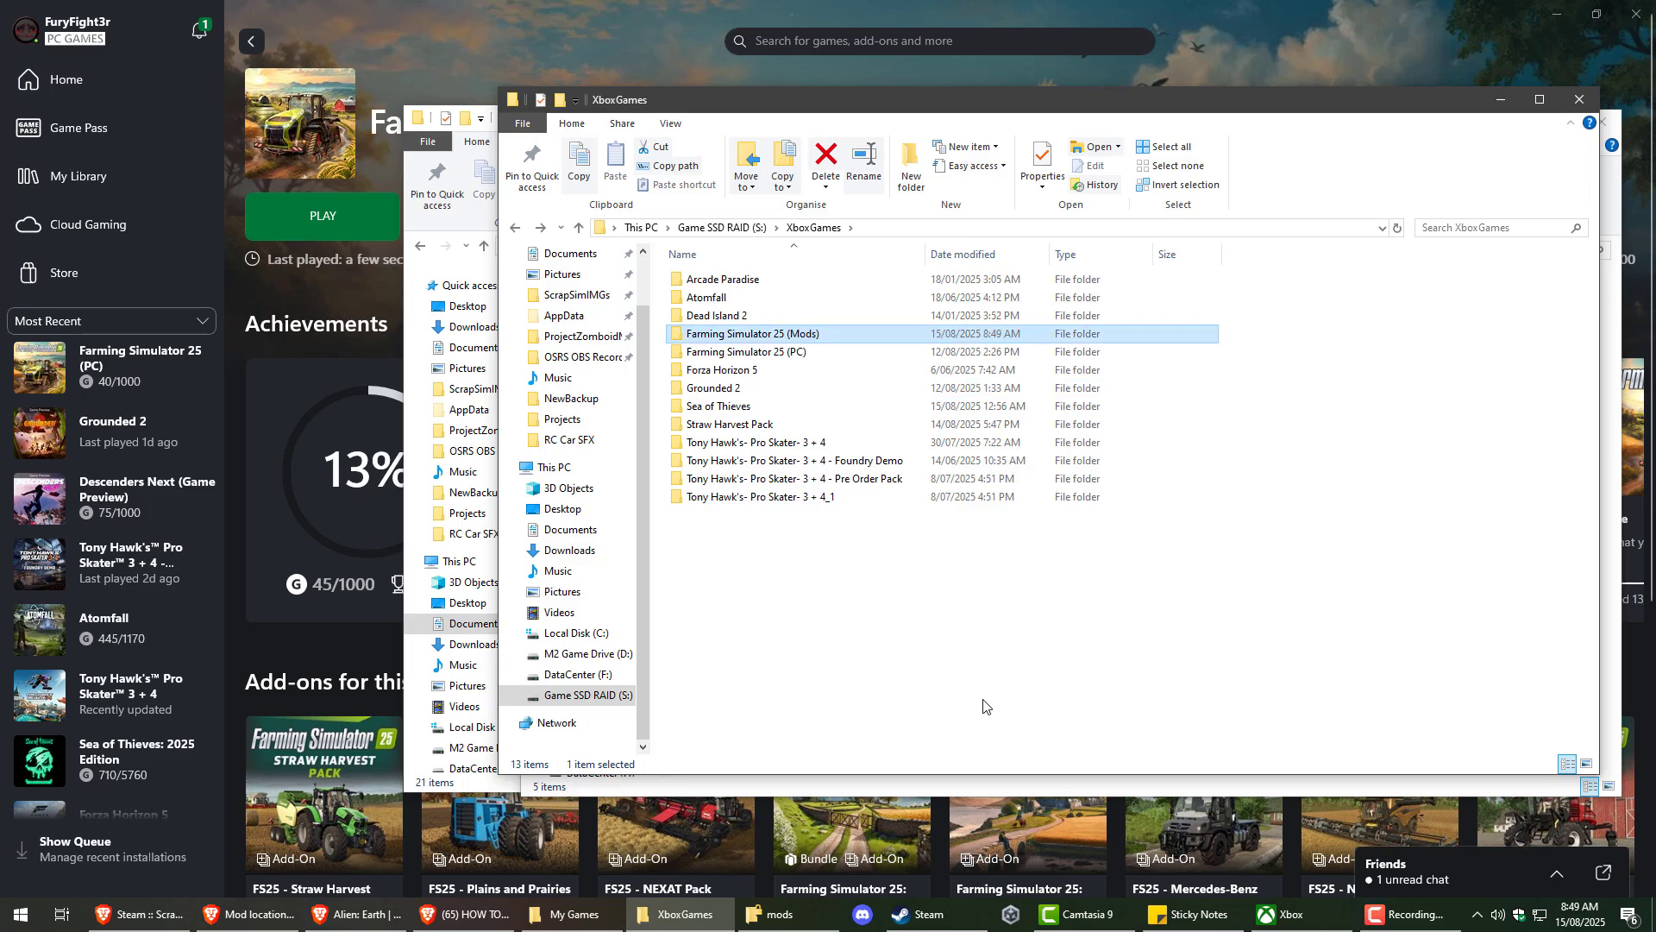
pyautogui.doubleClick(779, 352)
pyautogui.hotkey('alt', 'Left')
# Cut all five mod zips from mods and paste them into Farming Simulator 25 (Mods)
pyautogui.click(778, 342)
pyautogui.doubleClick(778, 337)
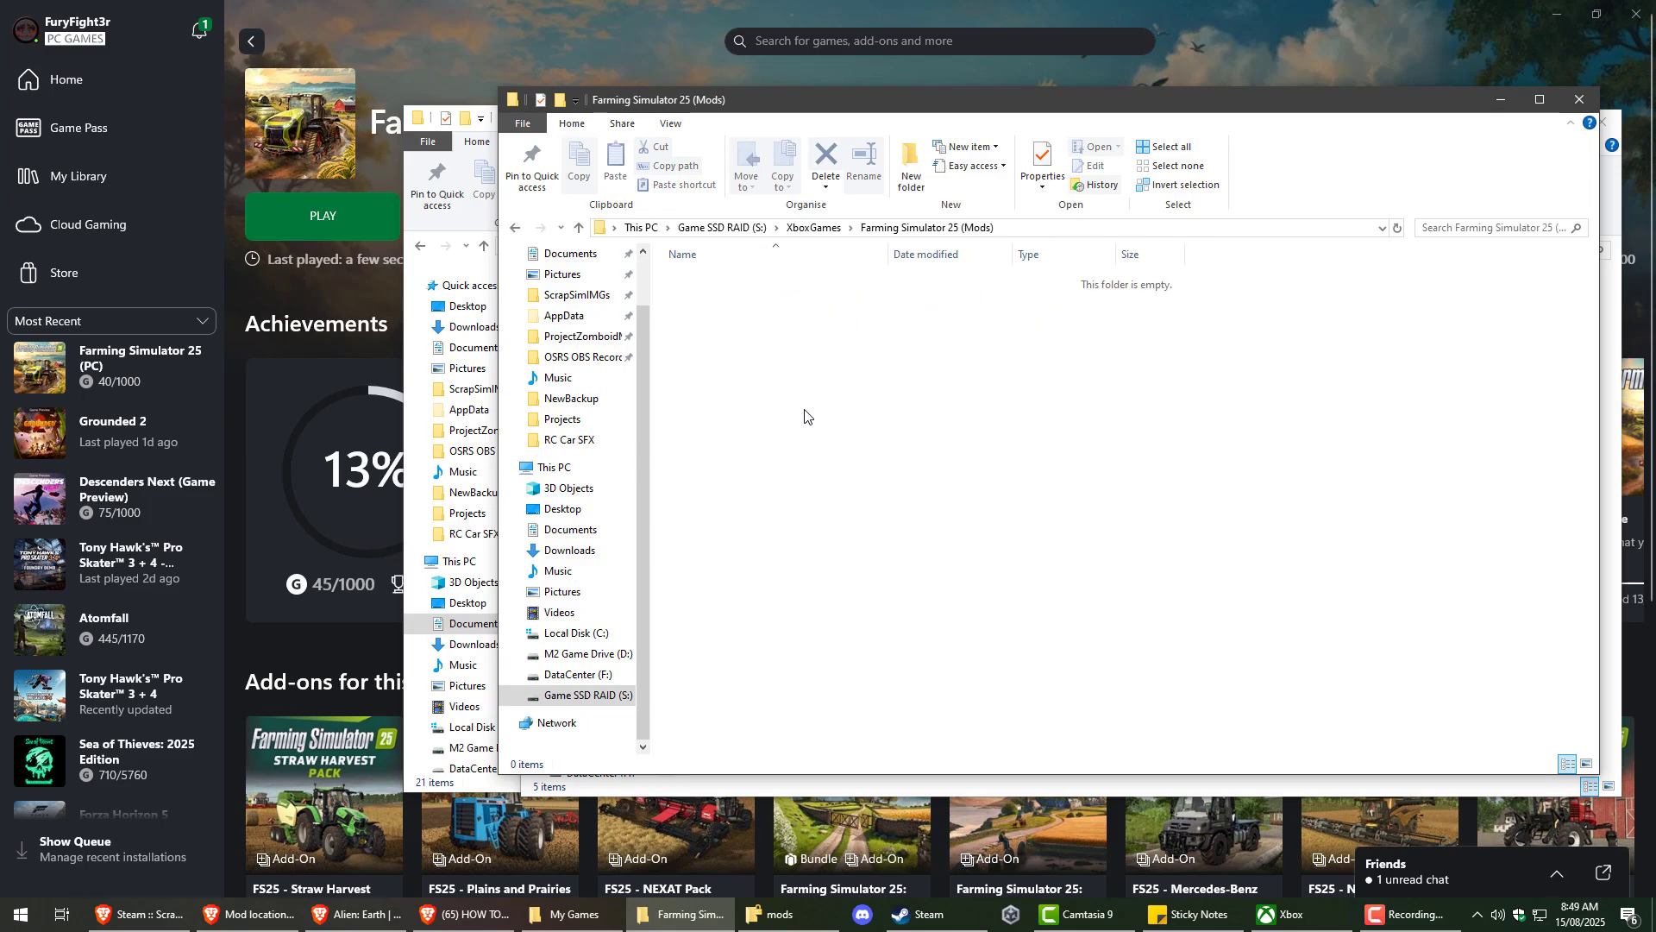
pyautogui.click(780, 914)
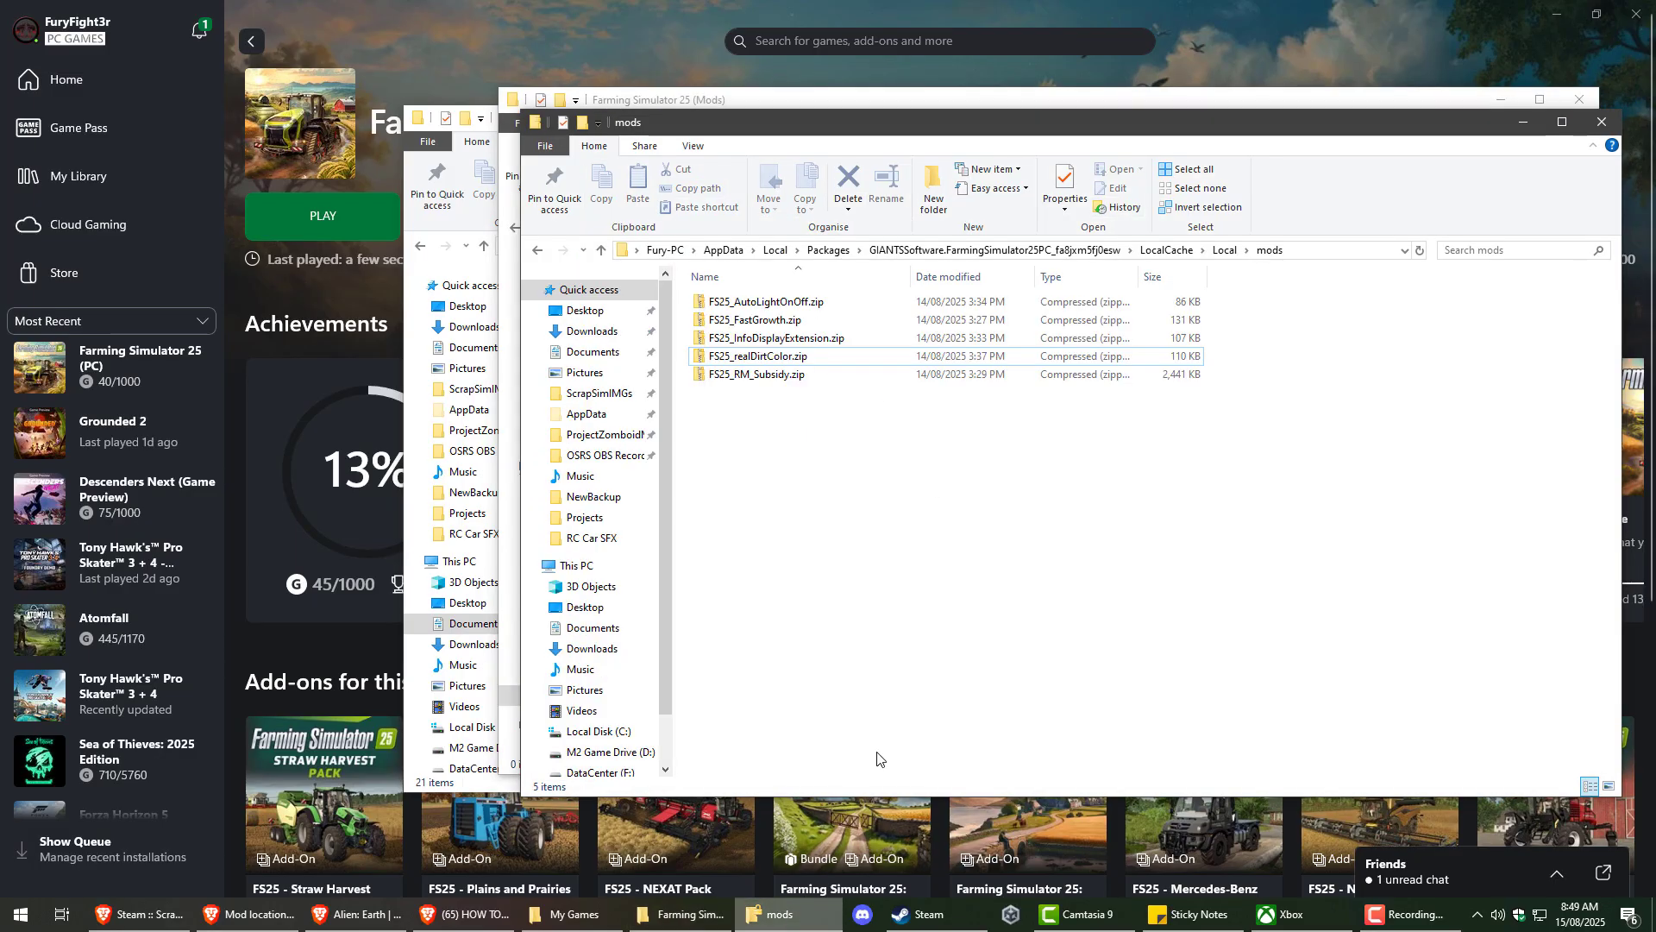
pyautogui.hotkey('ctrl', 'a')
pyautogui.hotkey('ctrl', 'x')
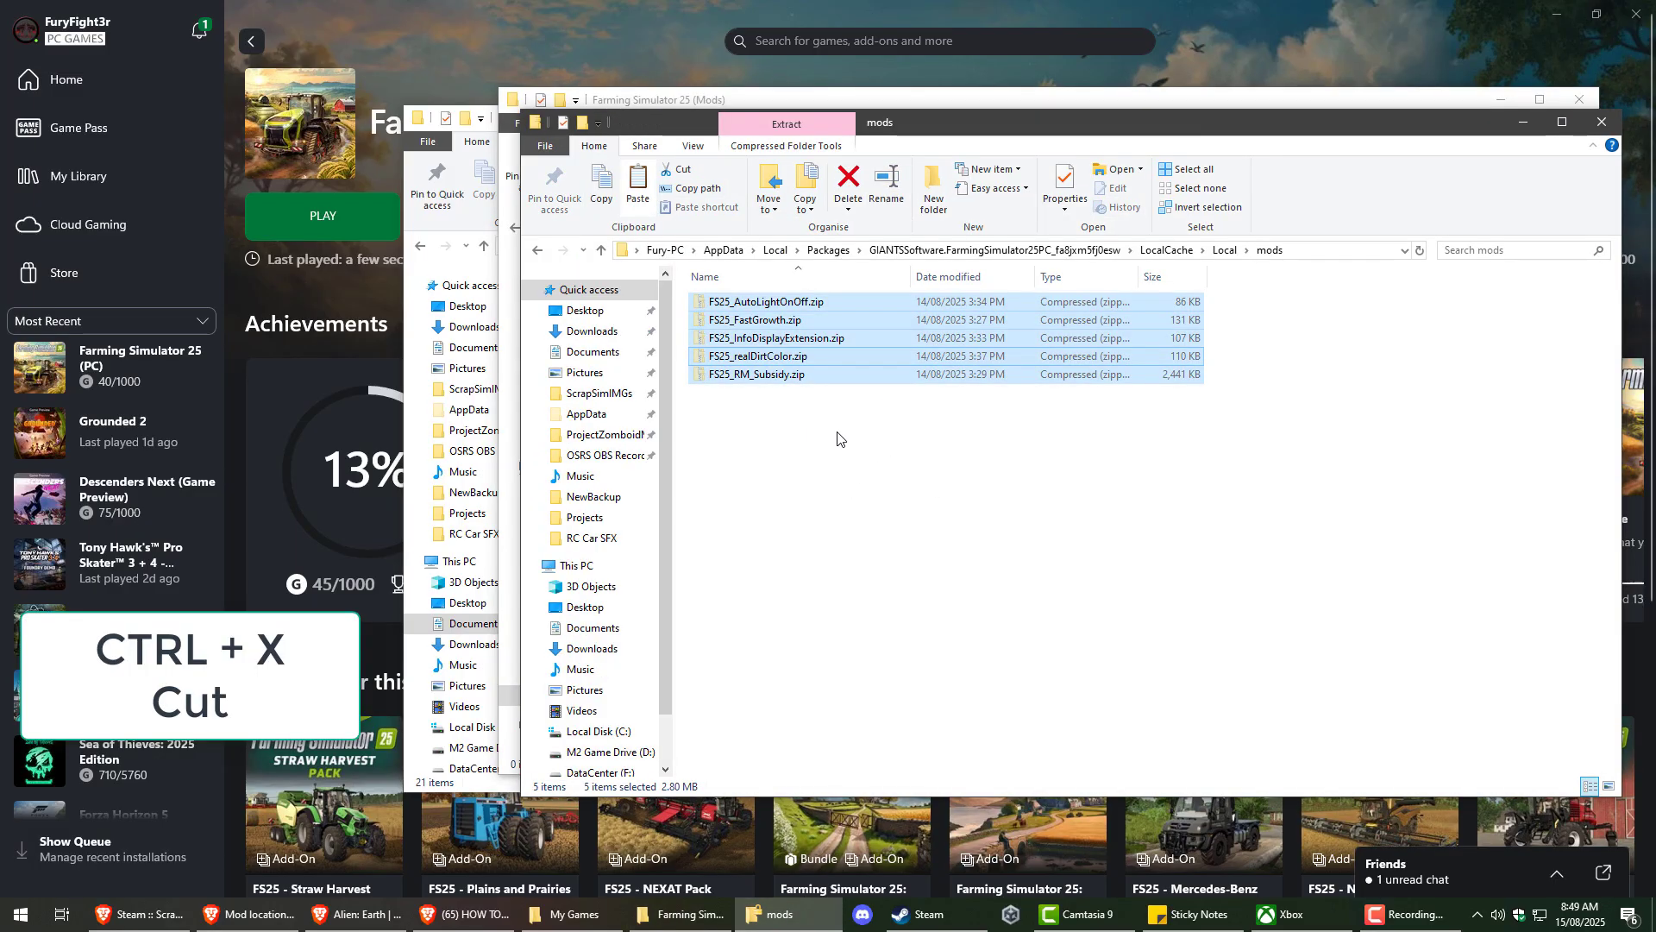
pyautogui.click(681, 927)
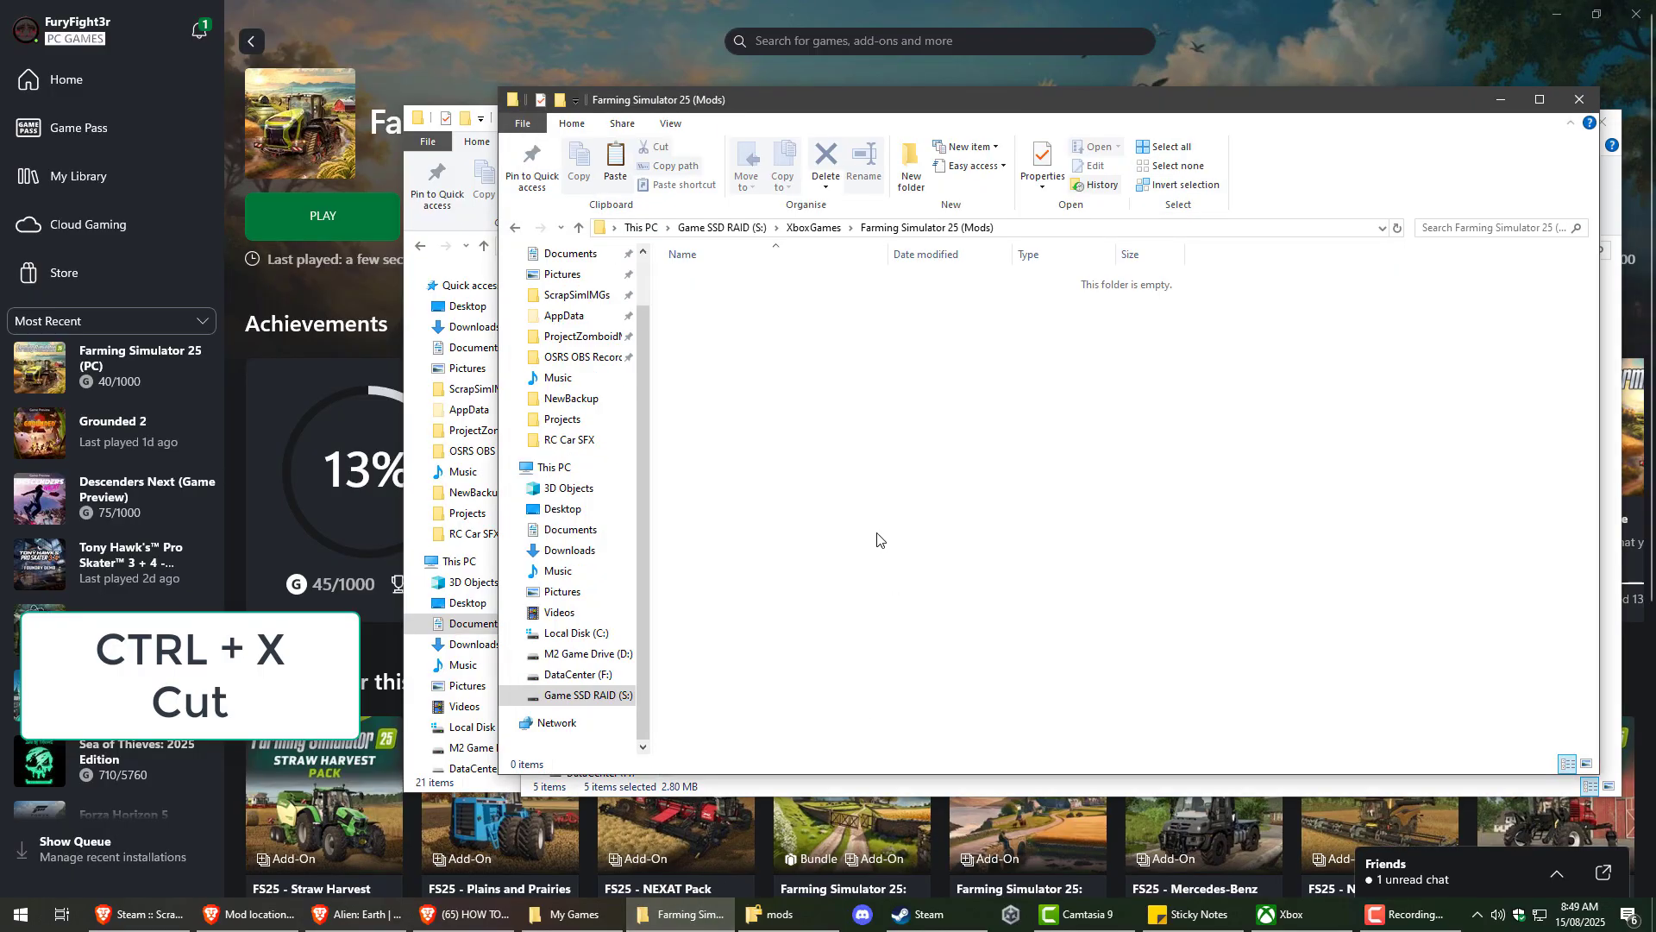
pyautogui.hotkey('ctrl', 'v')
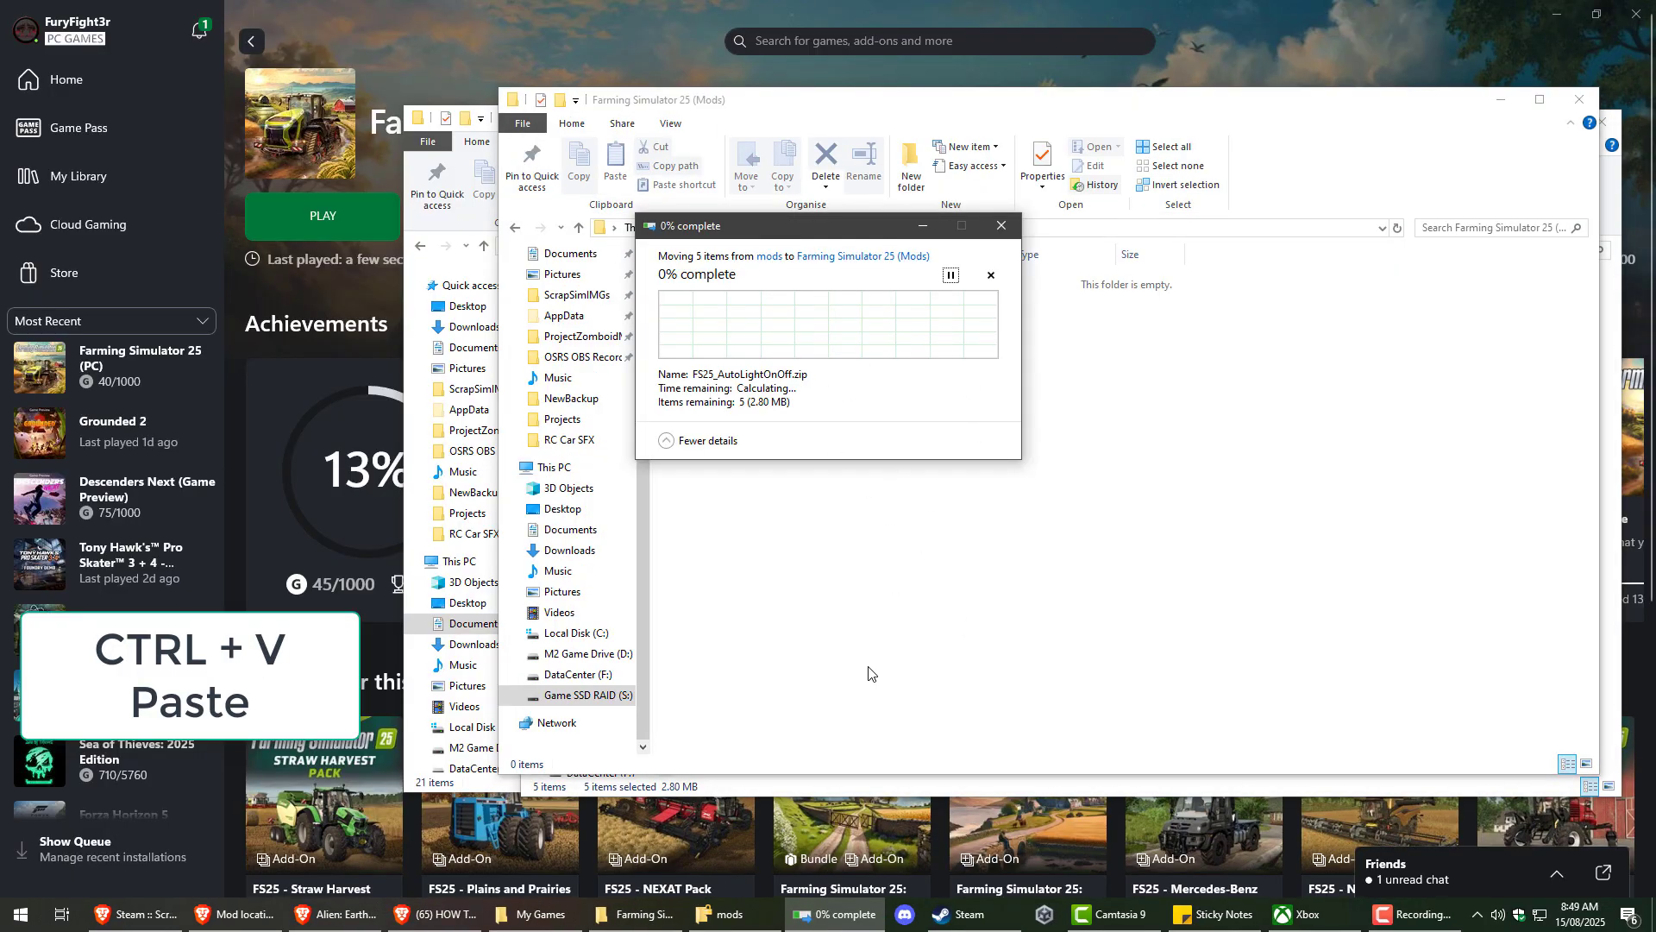
# Accept moving the zips without encryption, applying that answer to all current items
pyautogui.click(694, 921)
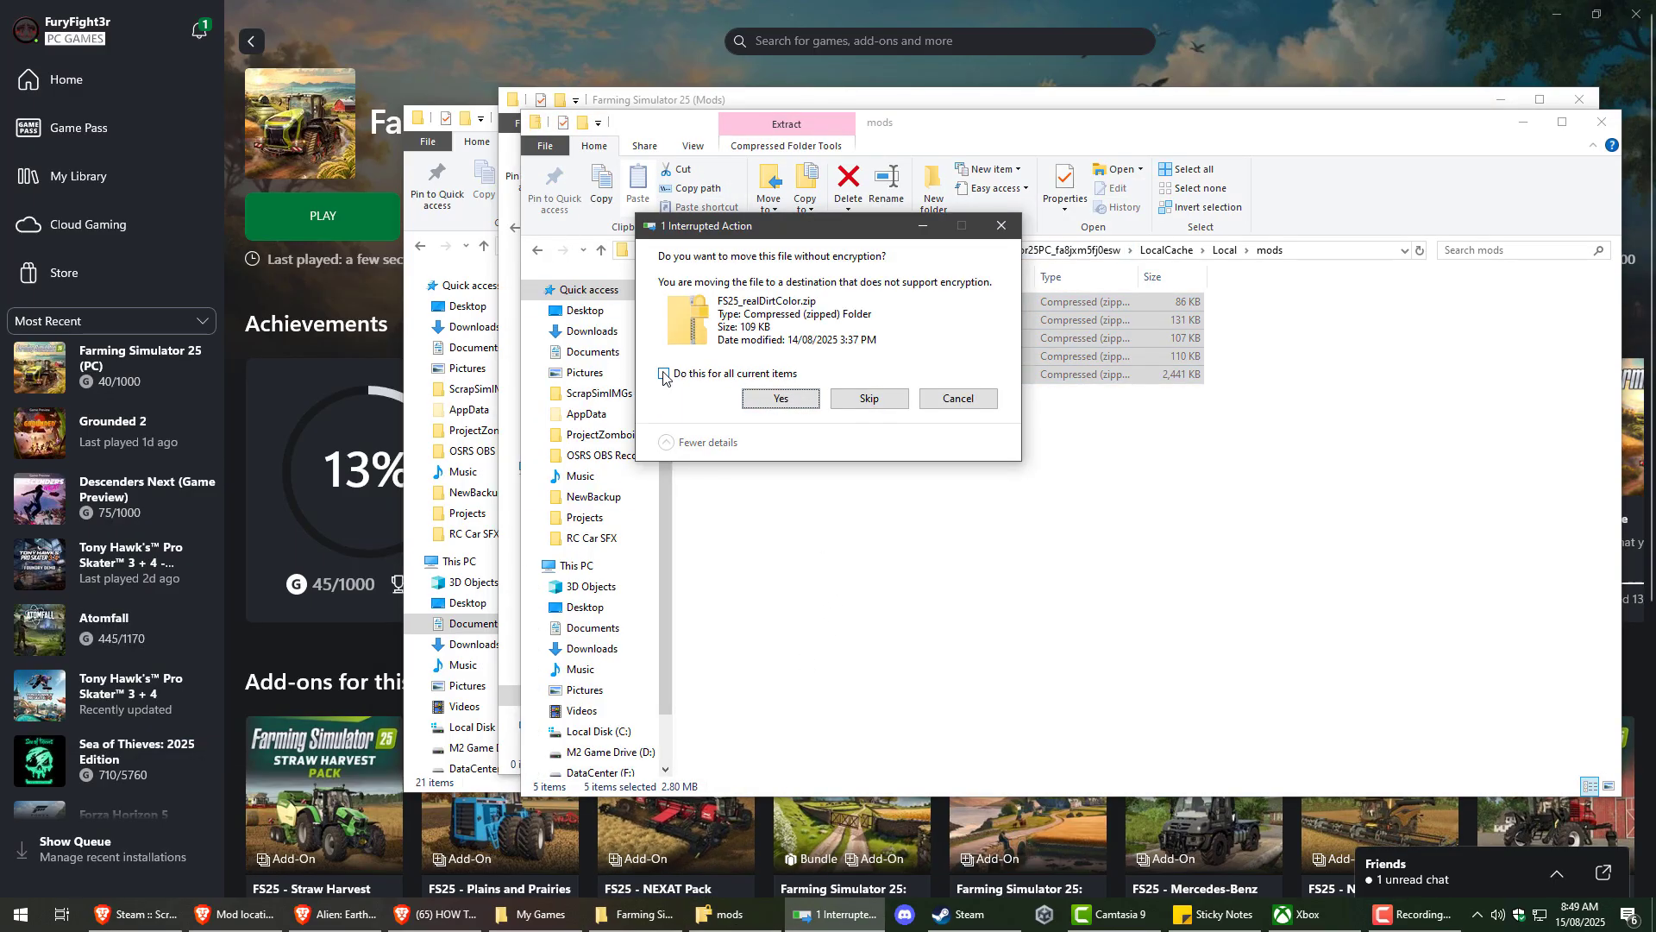
pyautogui.click(665, 374)
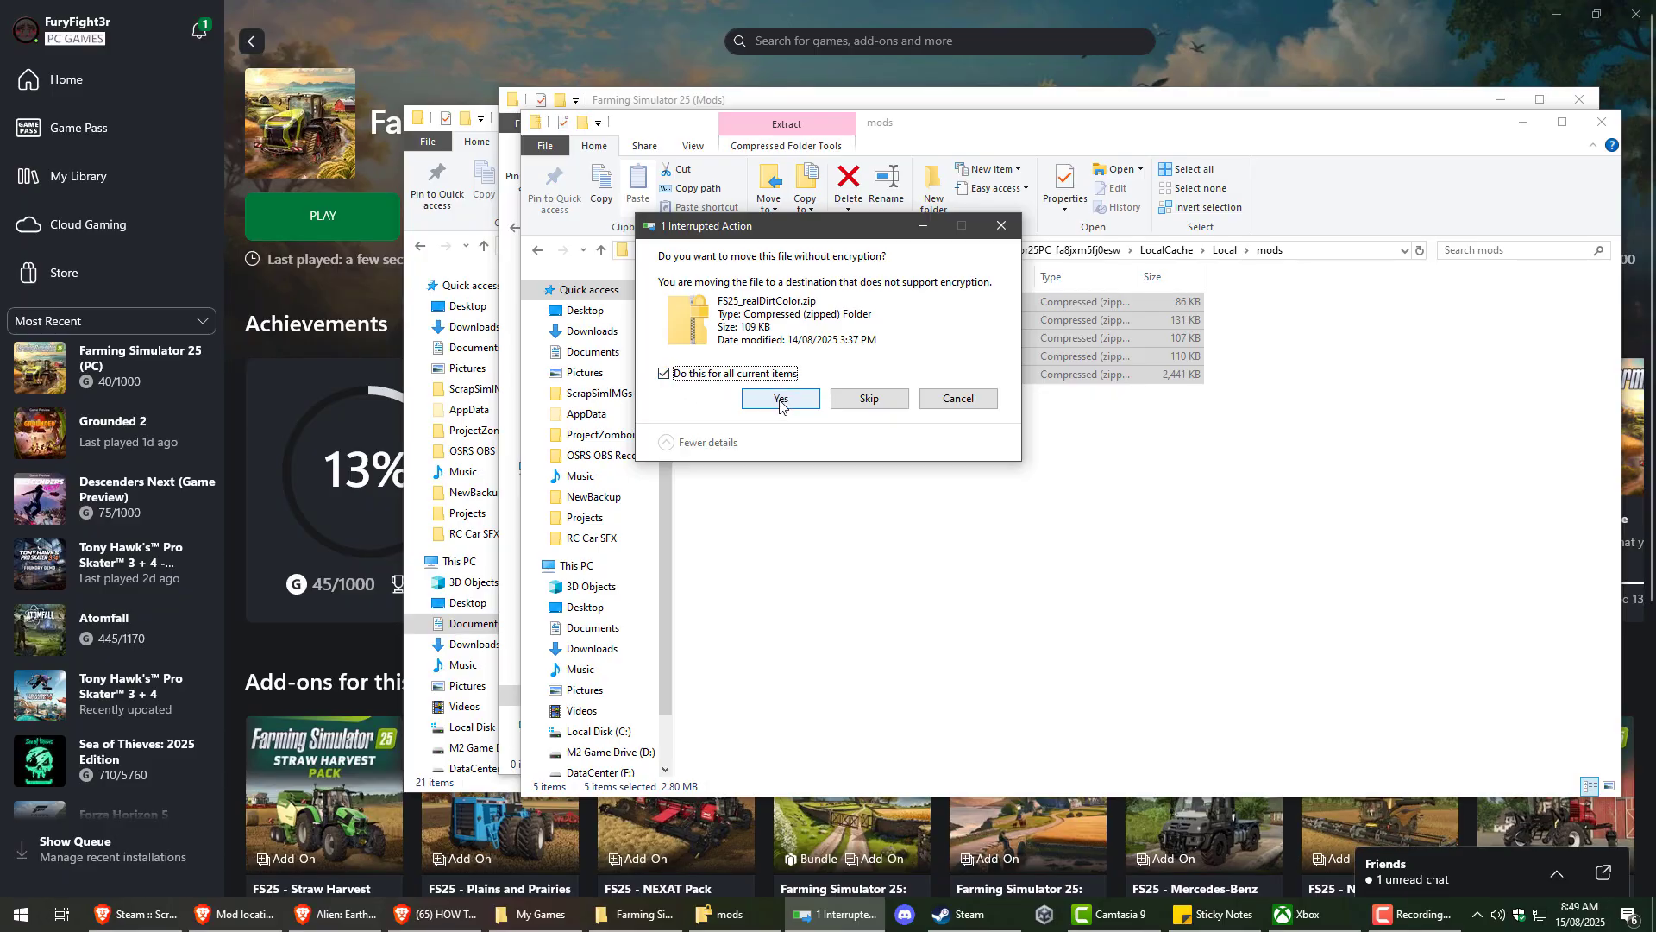
pyautogui.click(781, 402)
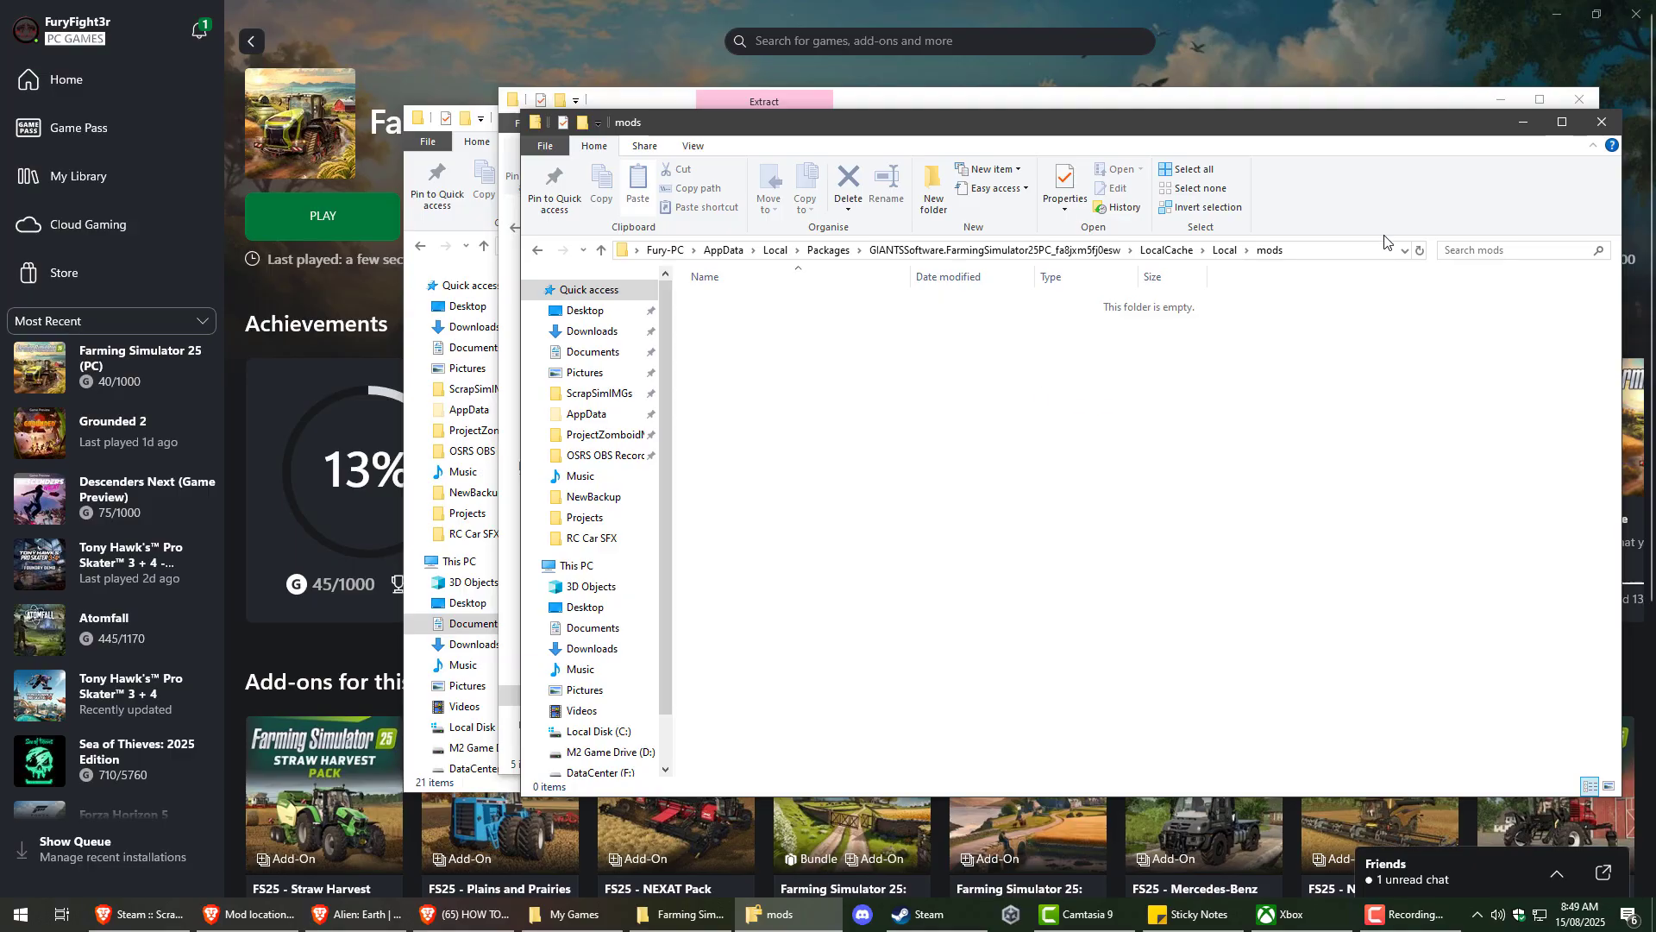
# Confirm the zips are in Farming Simulator 25 (Mods), then delete the empty mods folder from Local
pyautogui.click(1222, 254)
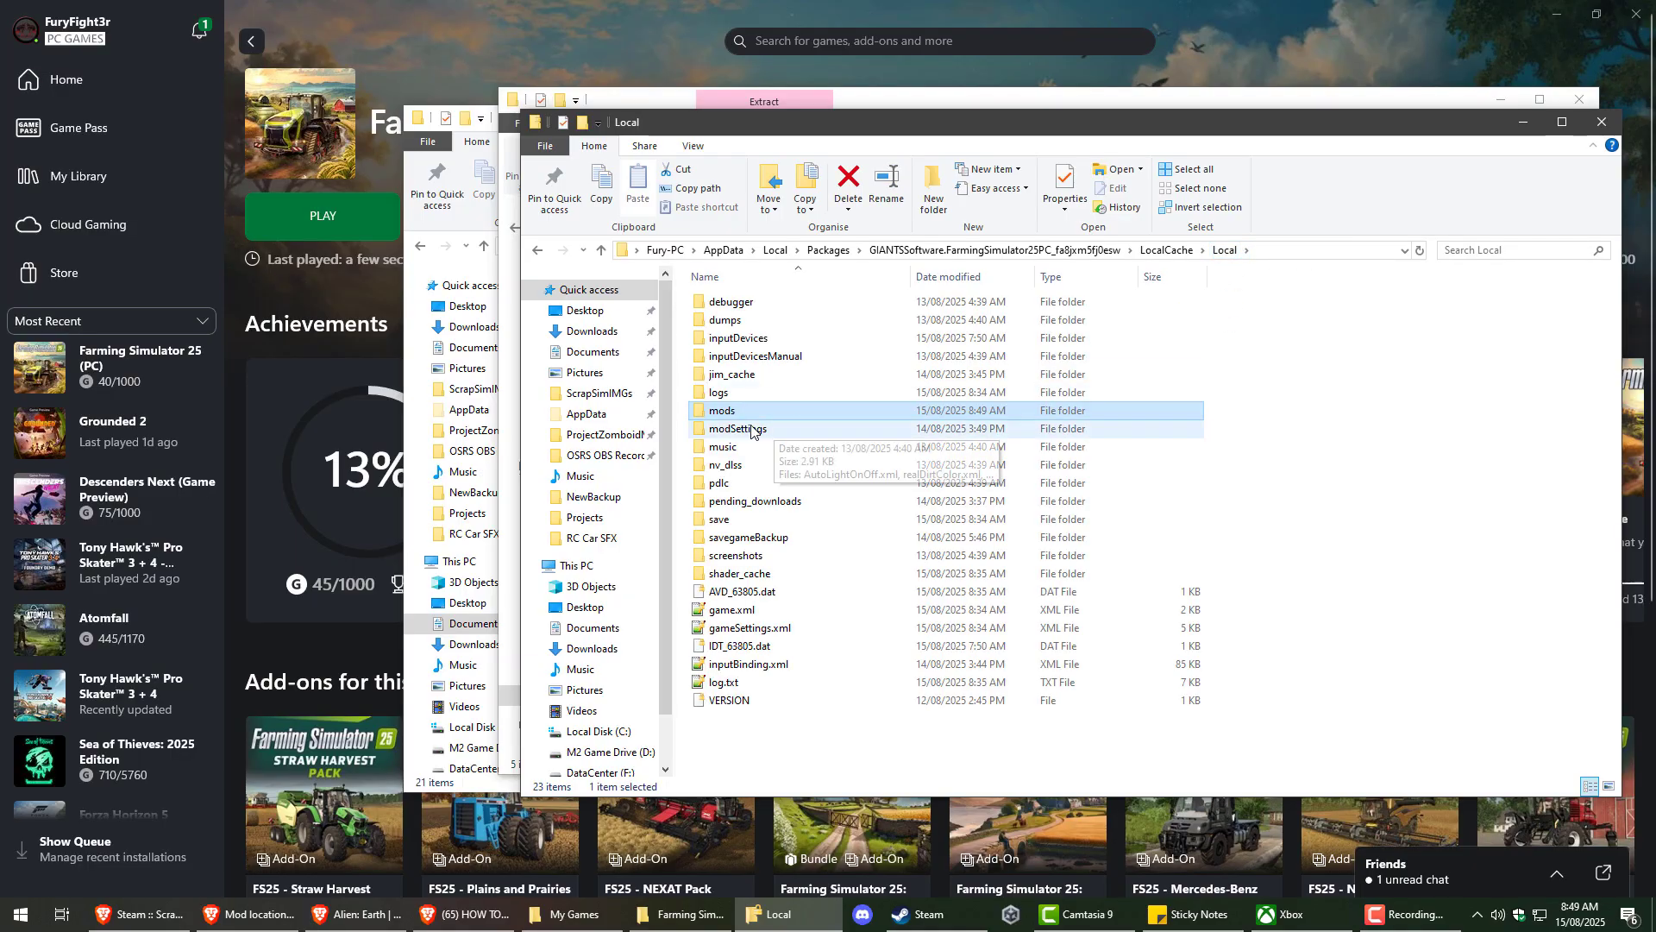
pyautogui.click(690, 916)
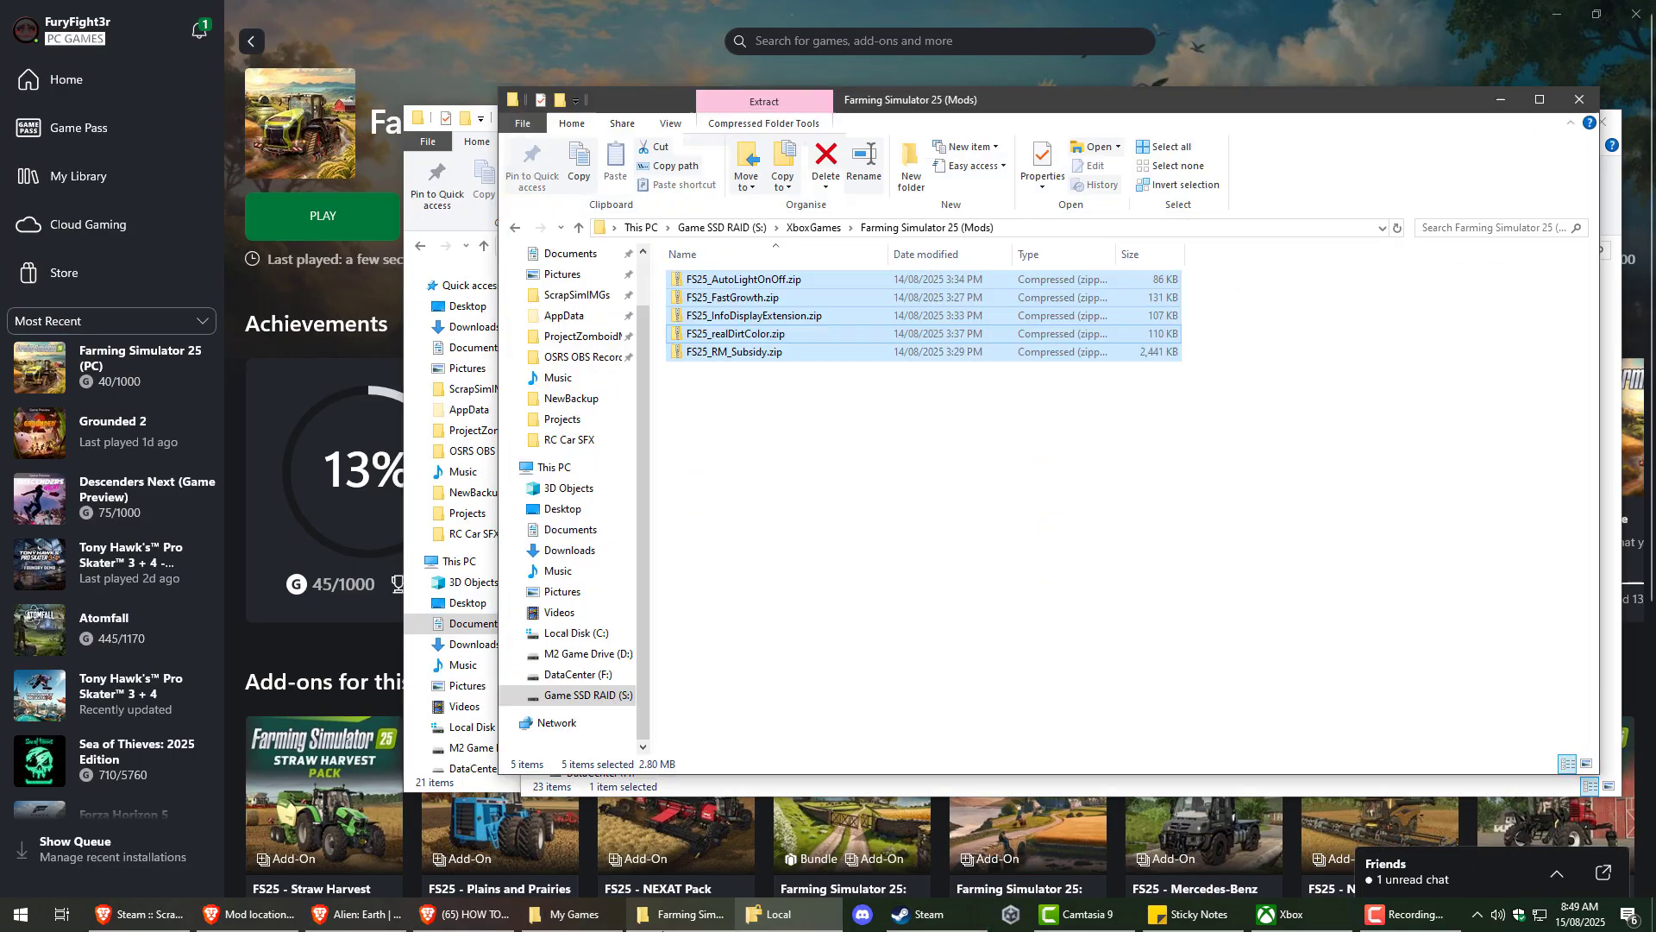
pyautogui.click(780, 610)
pyautogui.click(814, 228)
pyautogui.doubleClick(764, 331)
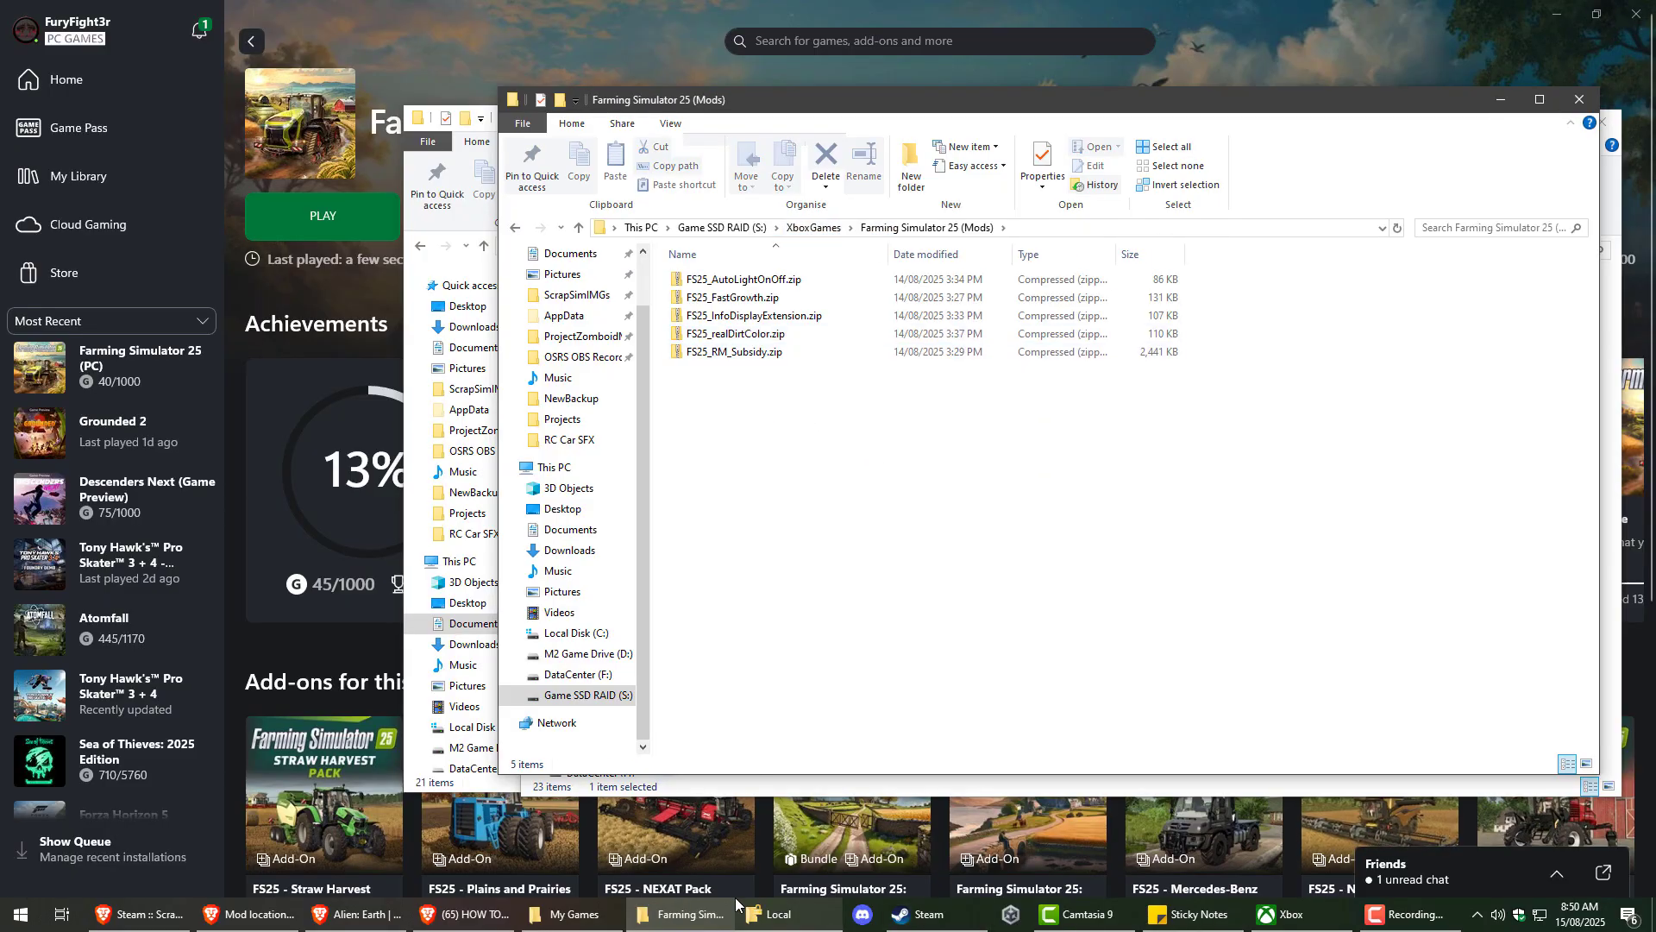
pyautogui.click(772, 914)
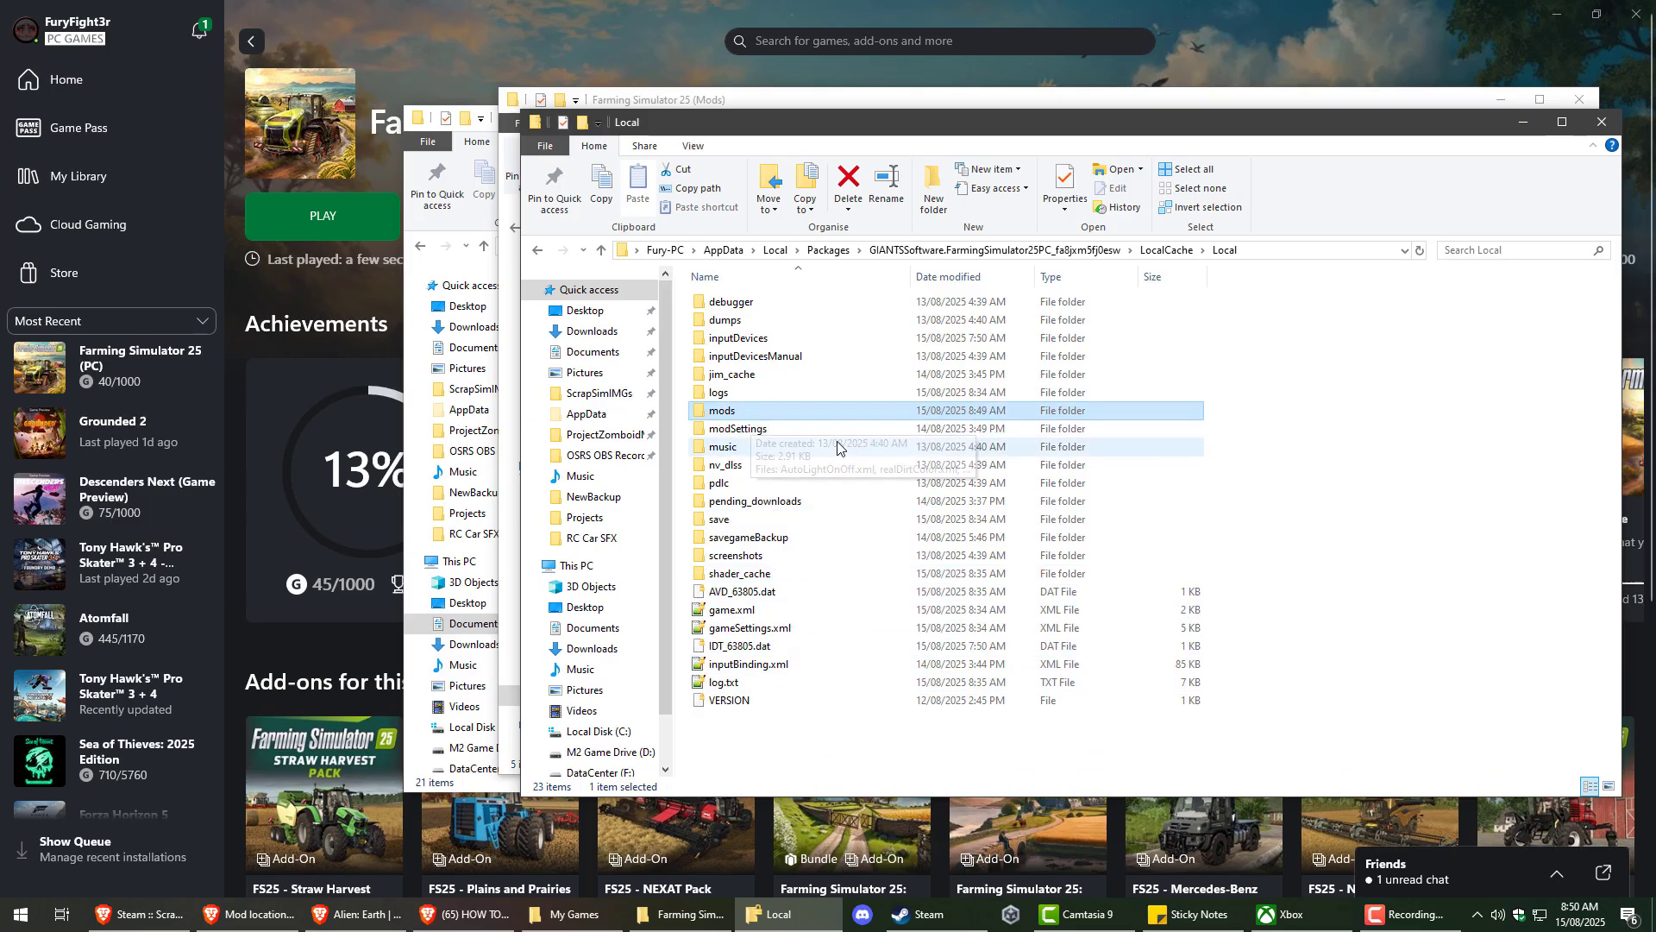
pyautogui.press('Delete')
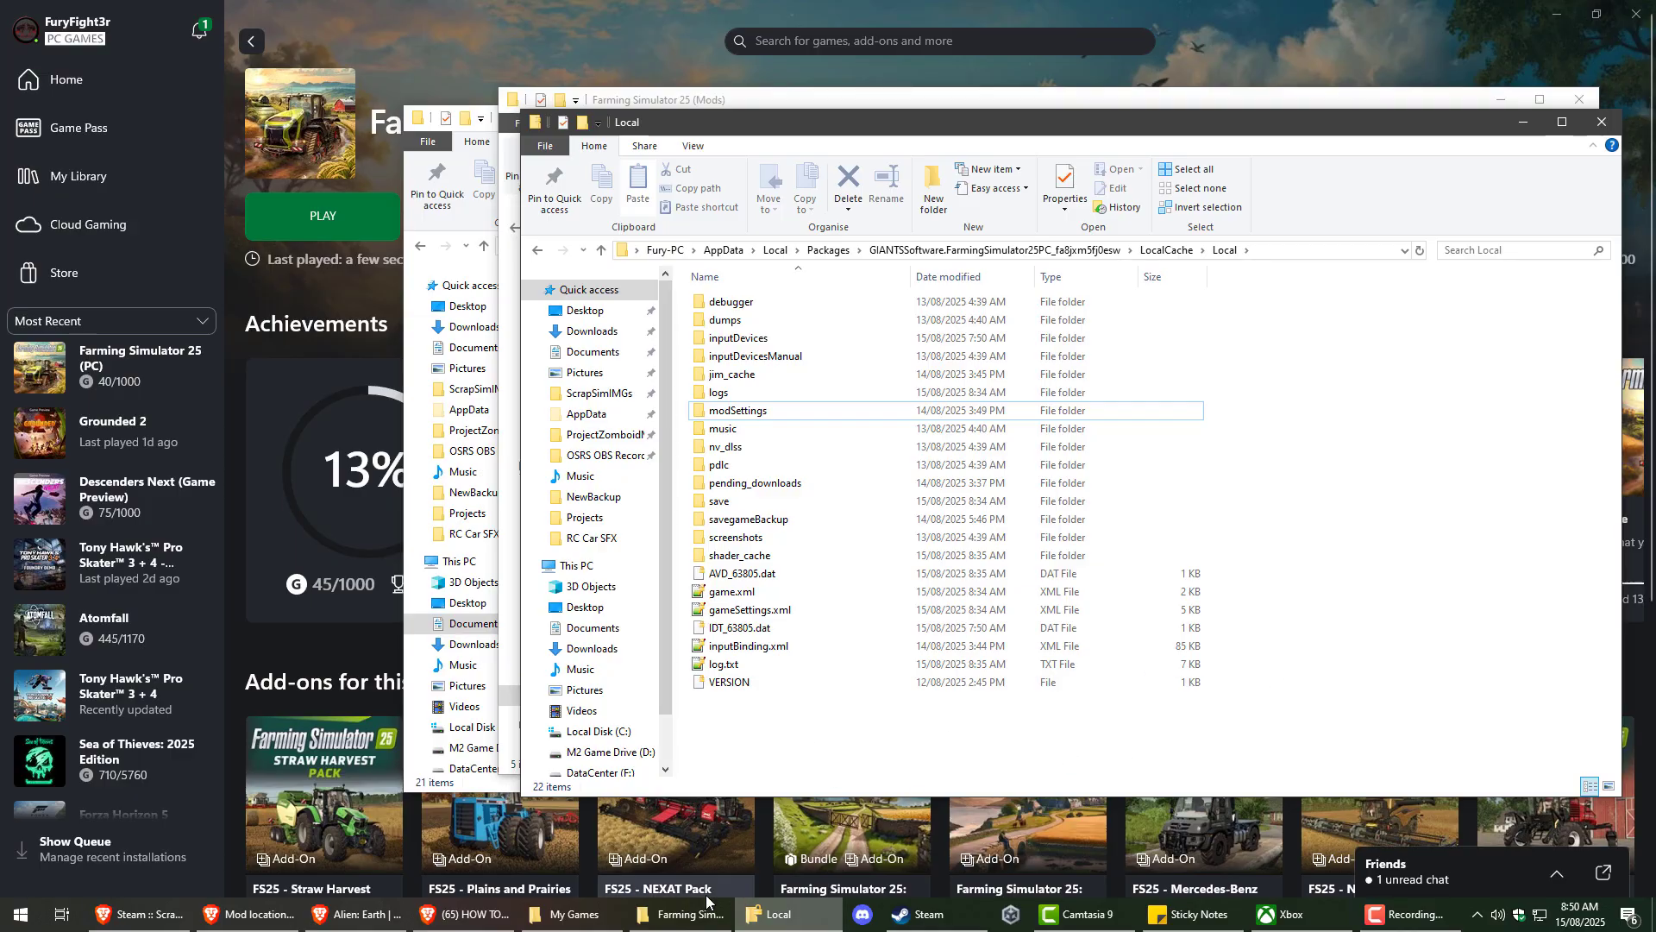
pyautogui.rightClick(724, 735)
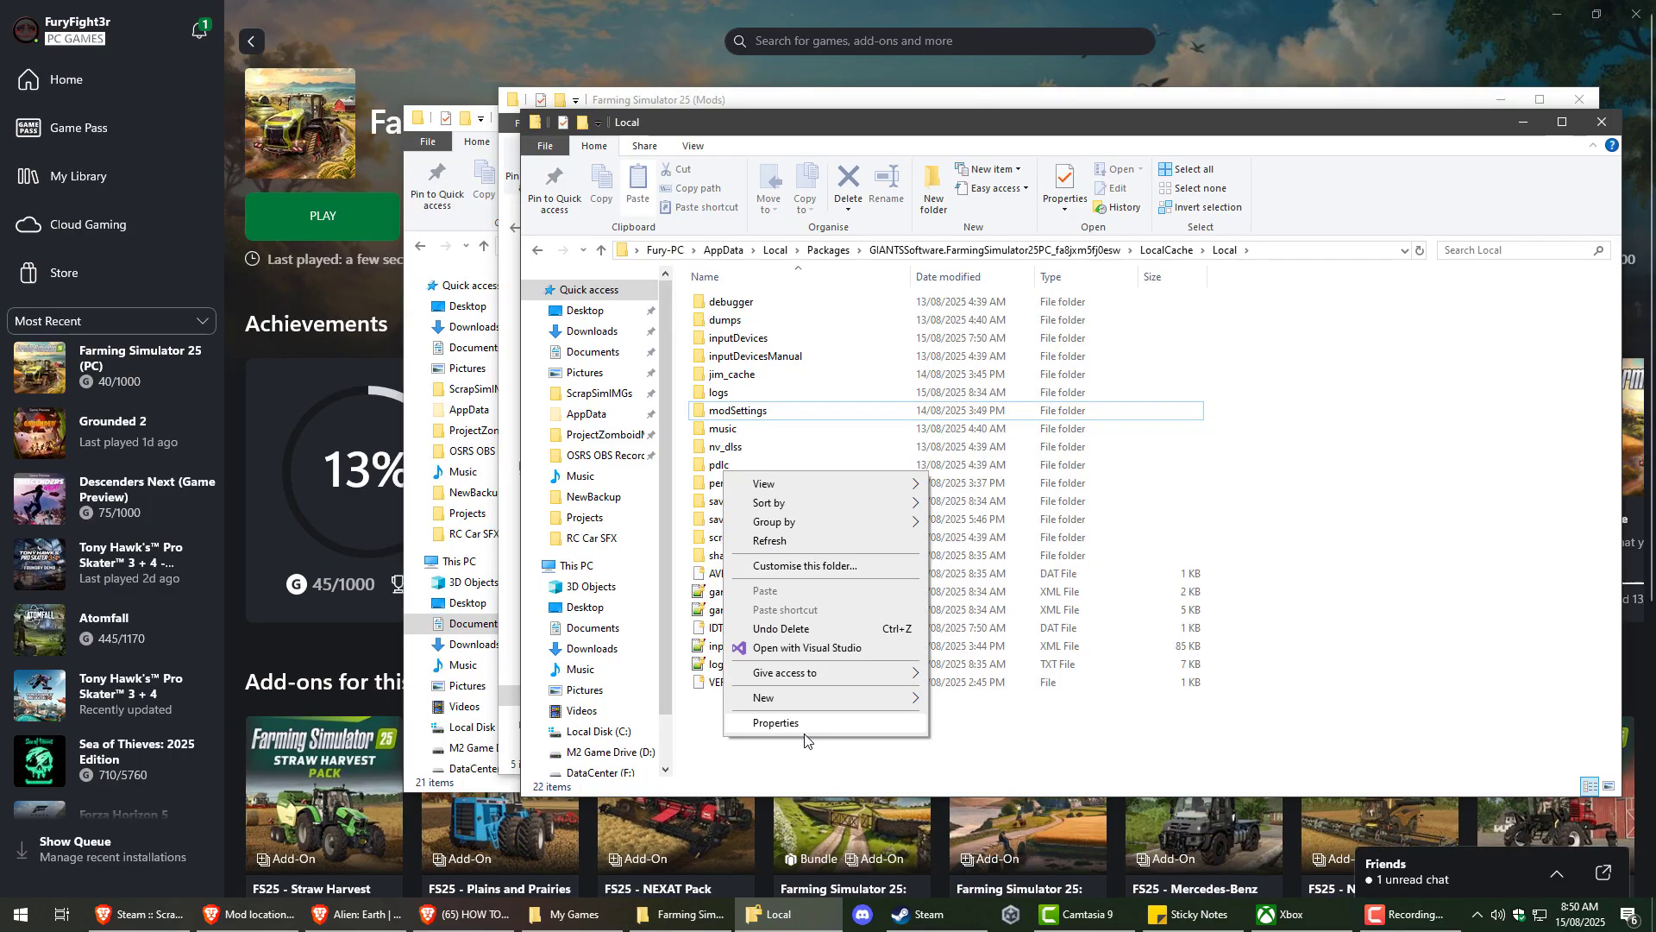
pyautogui.moveTo(796, 698)
pyautogui.click(966, 700)
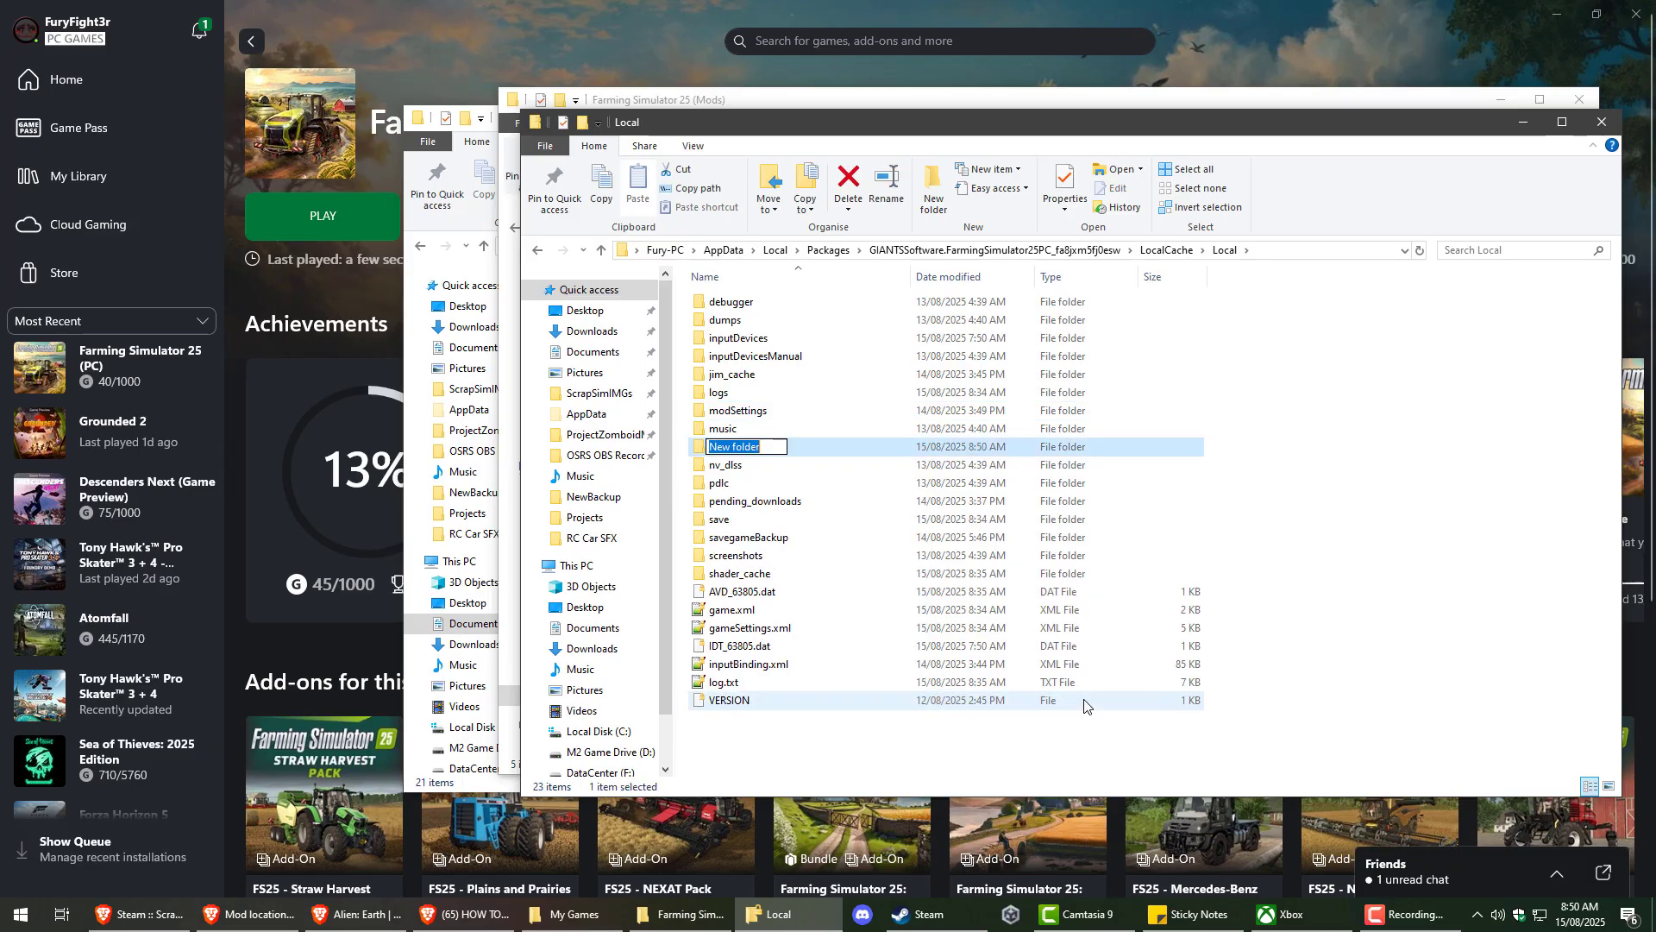
pyautogui.write('mods')
pyautogui.press('Return')
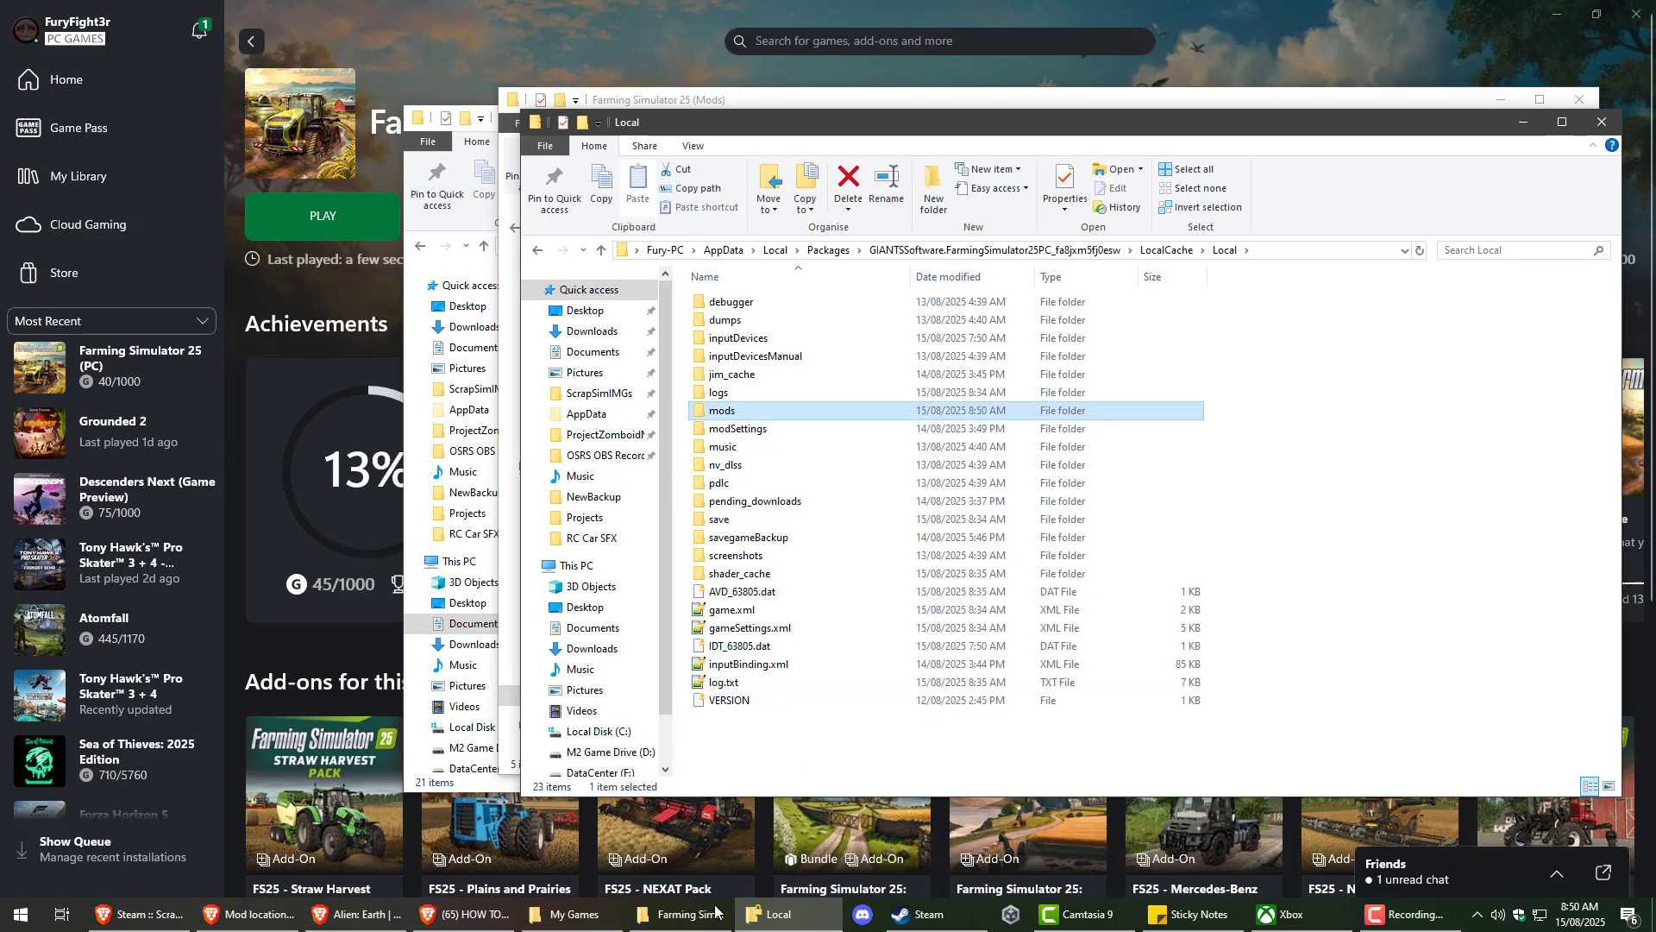
pyautogui.click(681, 914)
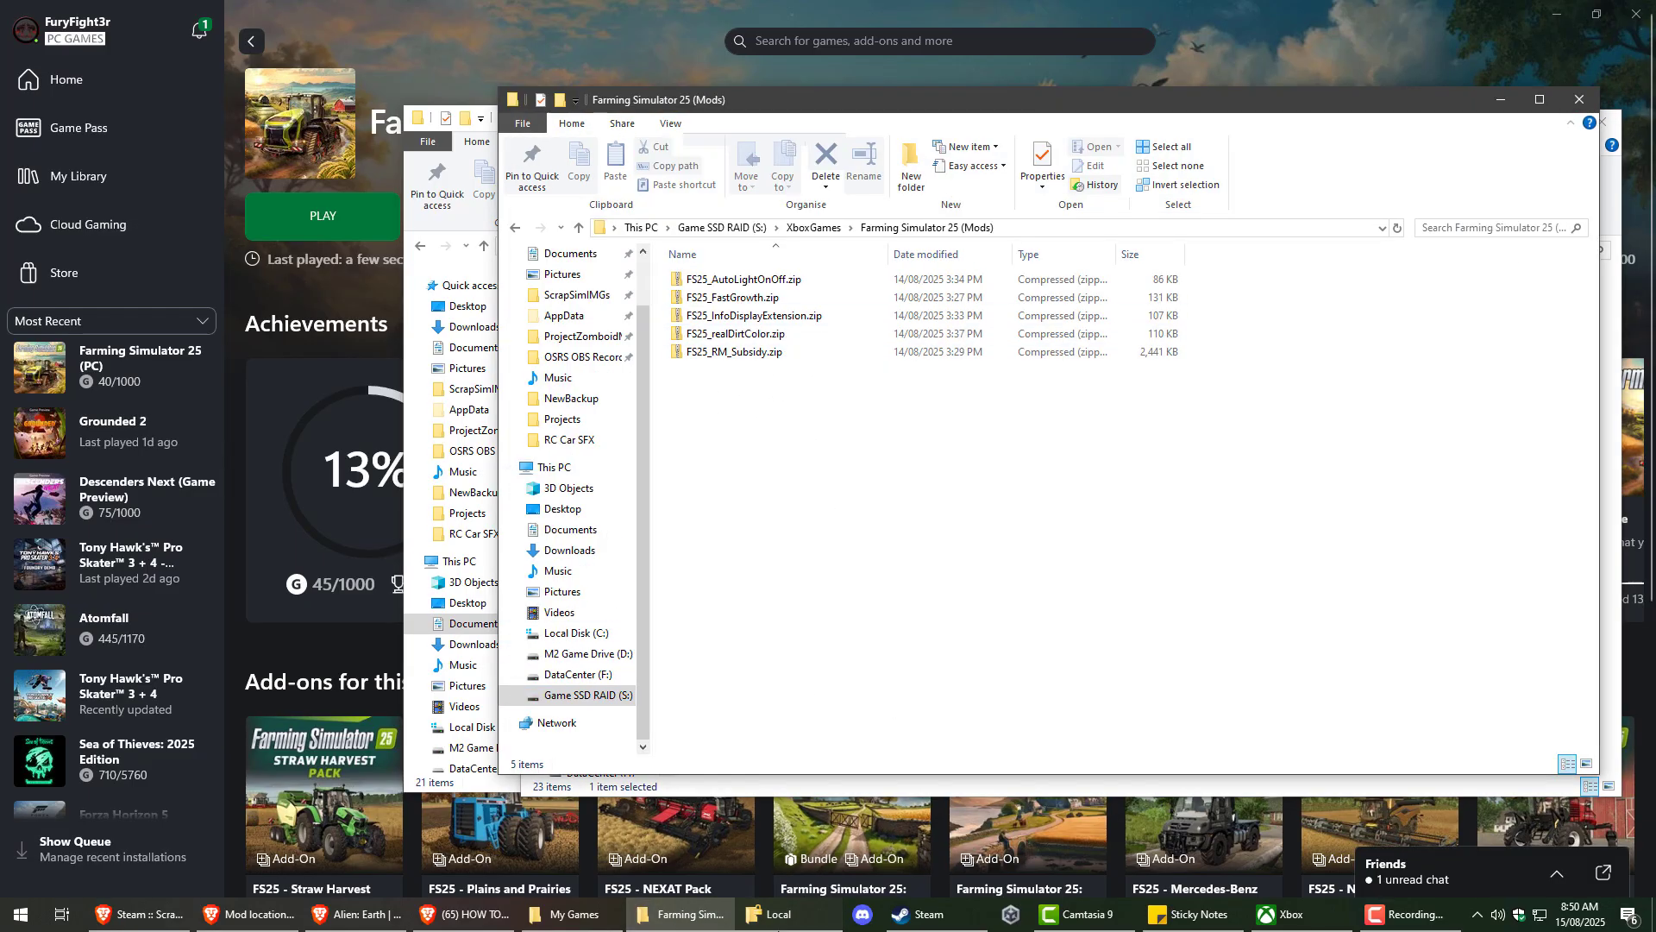
pyautogui.click(776, 914)
pyautogui.press('Delete')
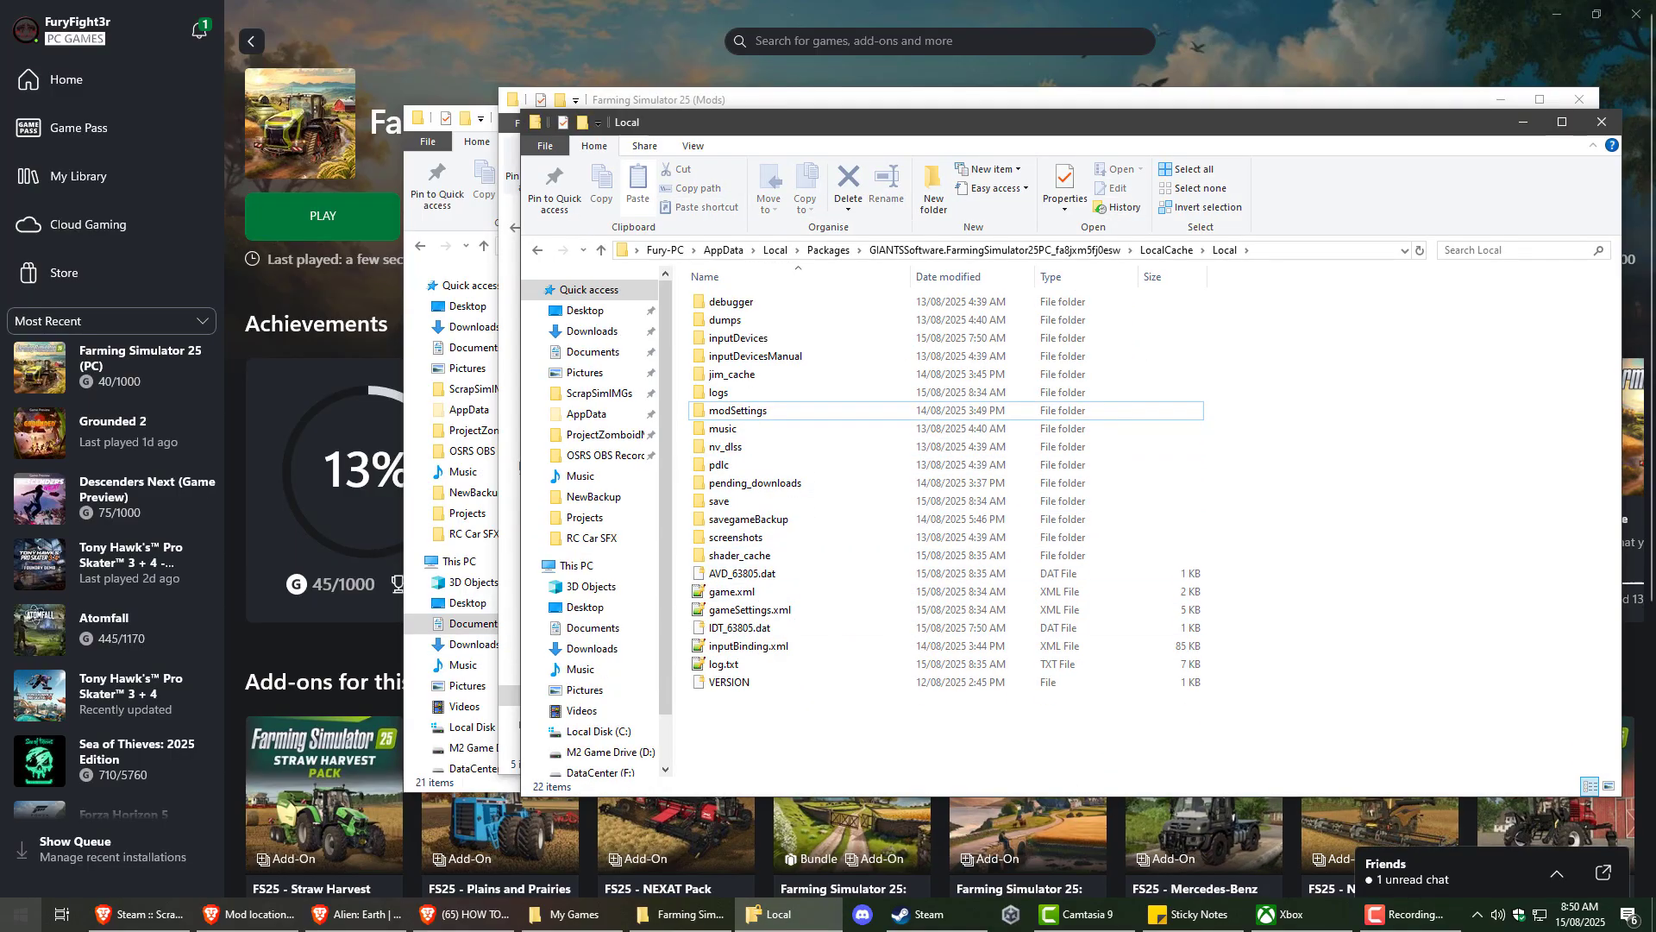
# Search the Start menu for cmd and run Command Prompt as administrator
pyautogui.click(6, 926)
pyautogui.write('cmd')
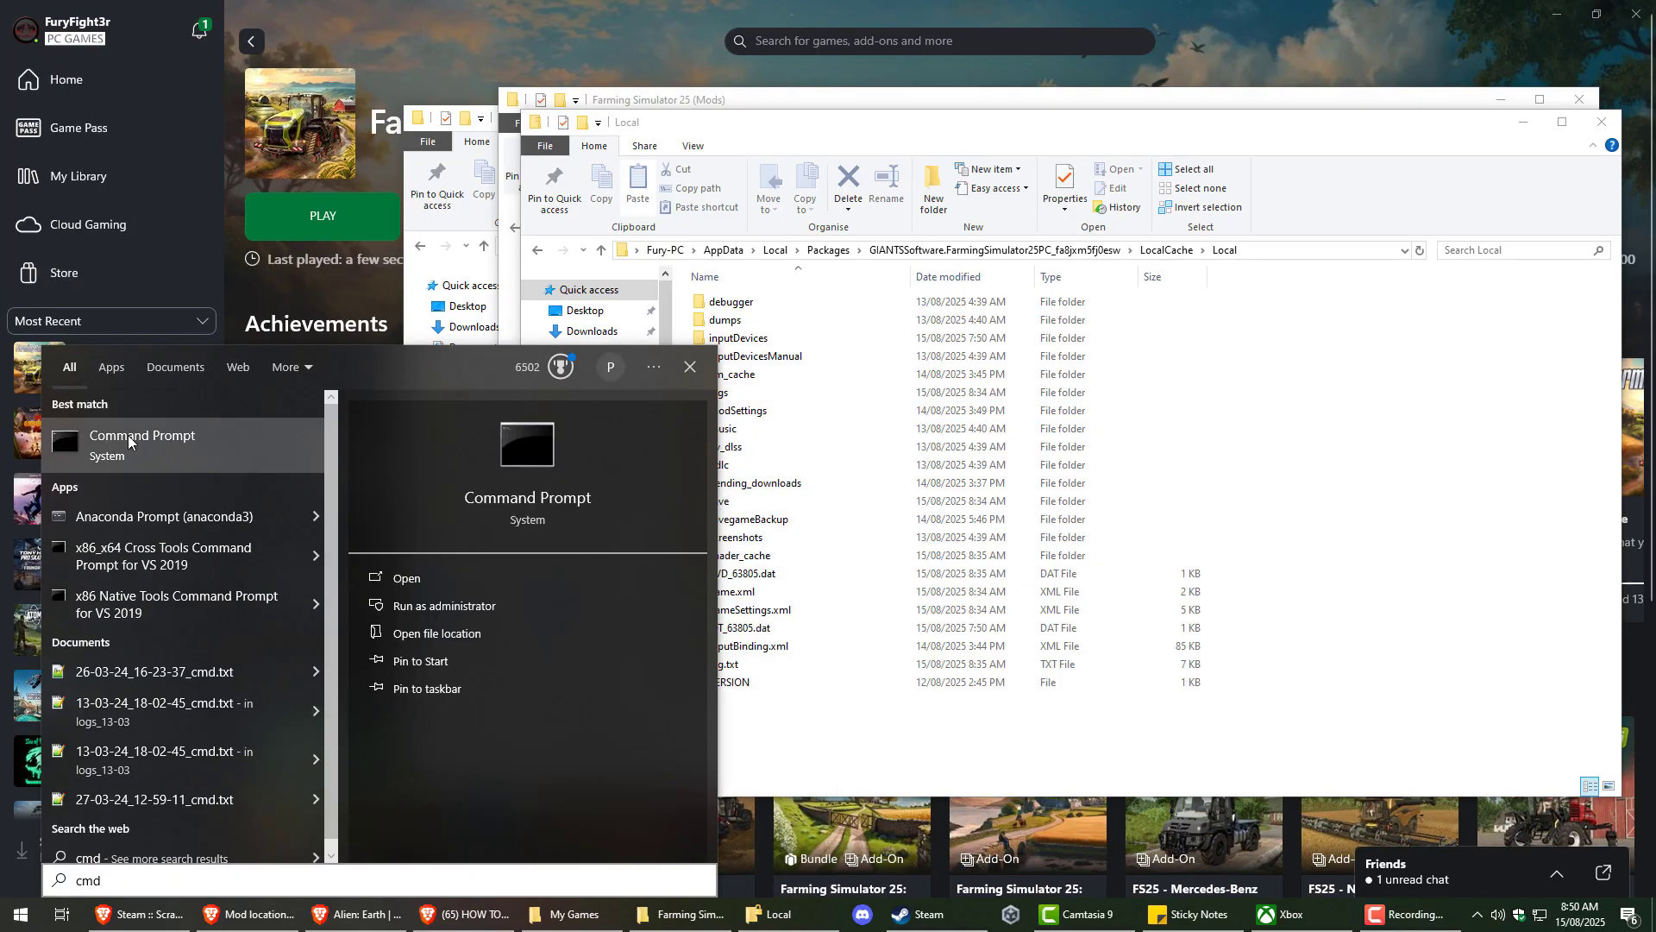
pyautogui.rightClick(128, 435)
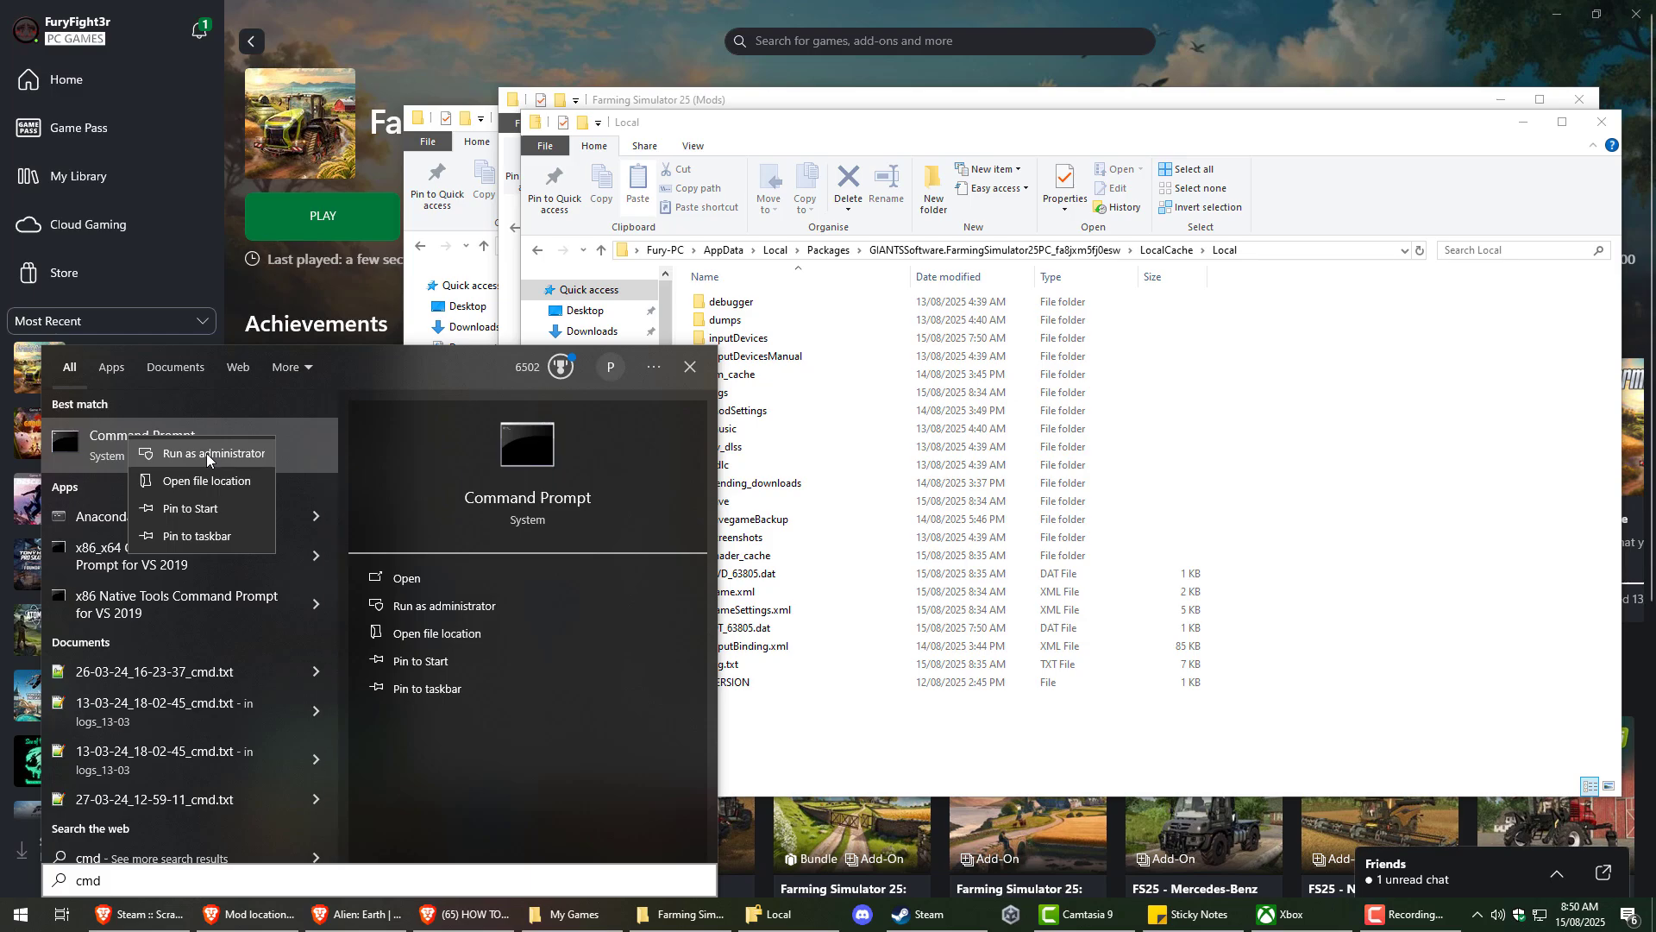
pyautogui.click(205, 453)
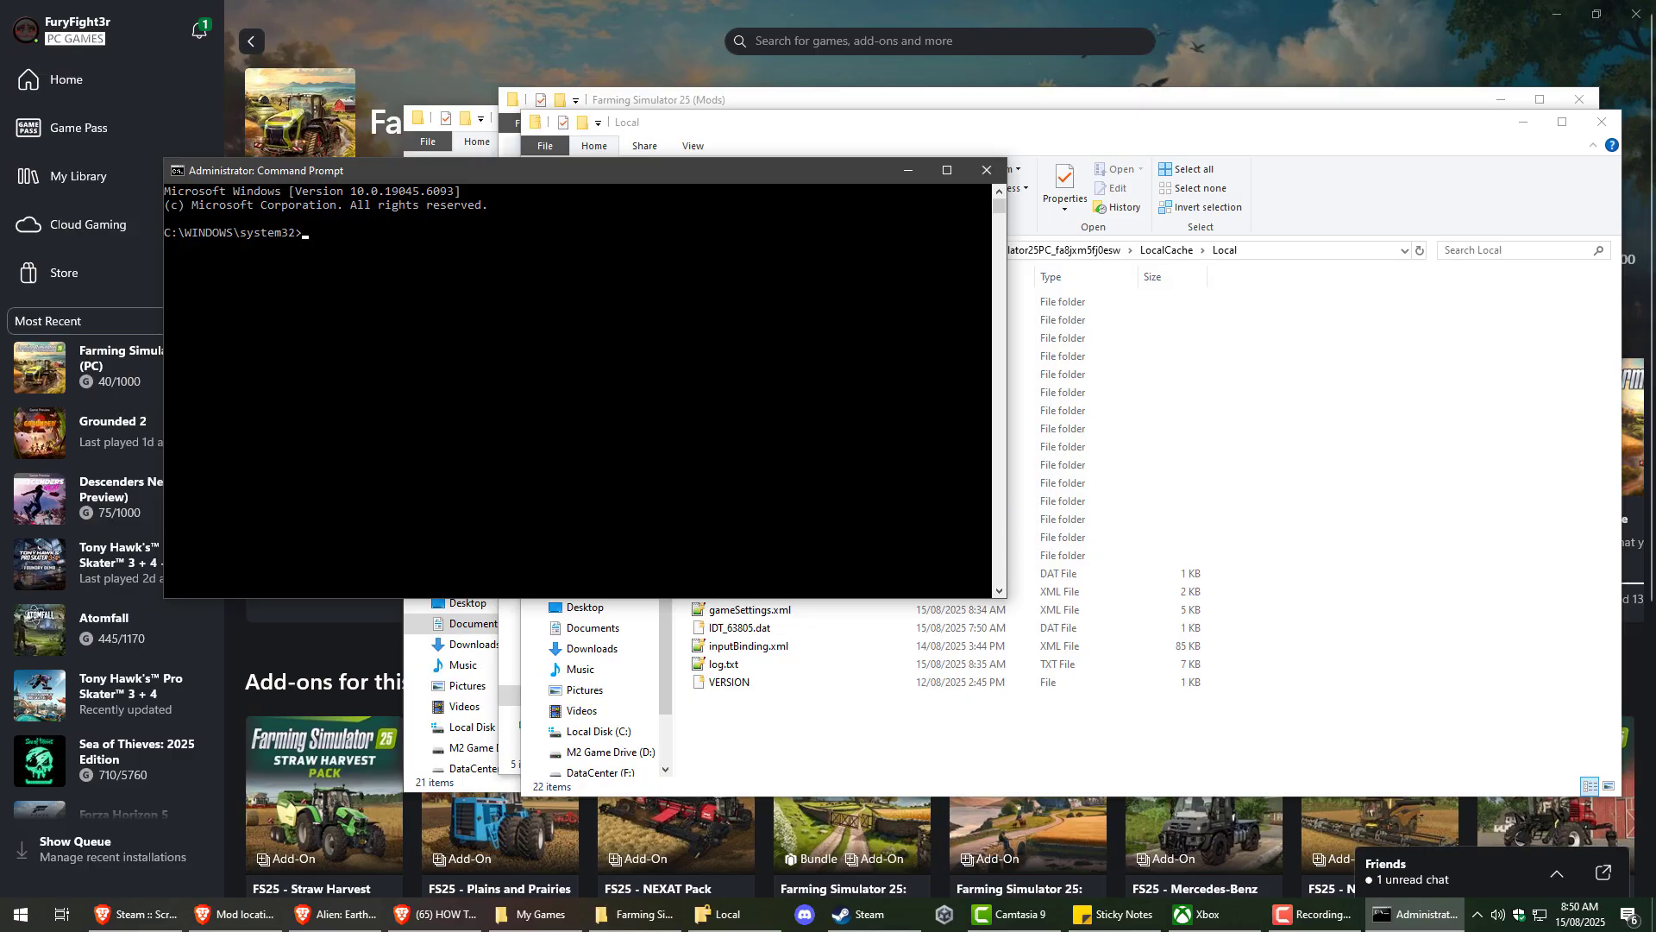
# Enter mklink /J with the copied LocalCache\Local path followed by \mods
pyautogui.hotkey('alt', 'Tab')
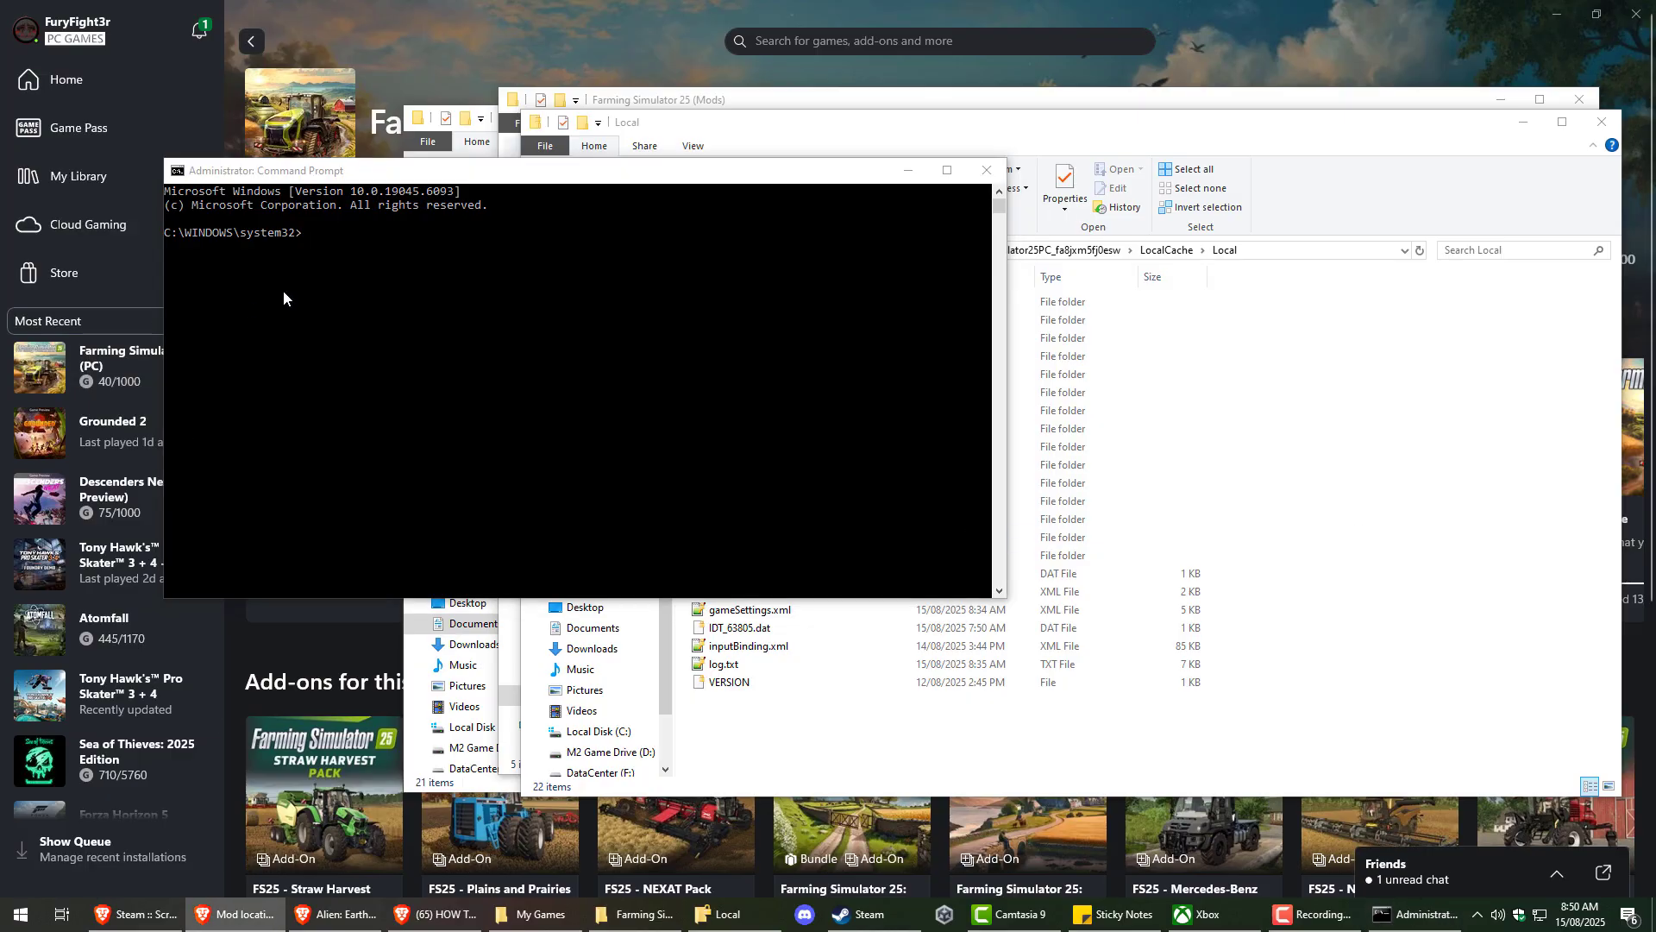
pyautogui.click(354, 230)
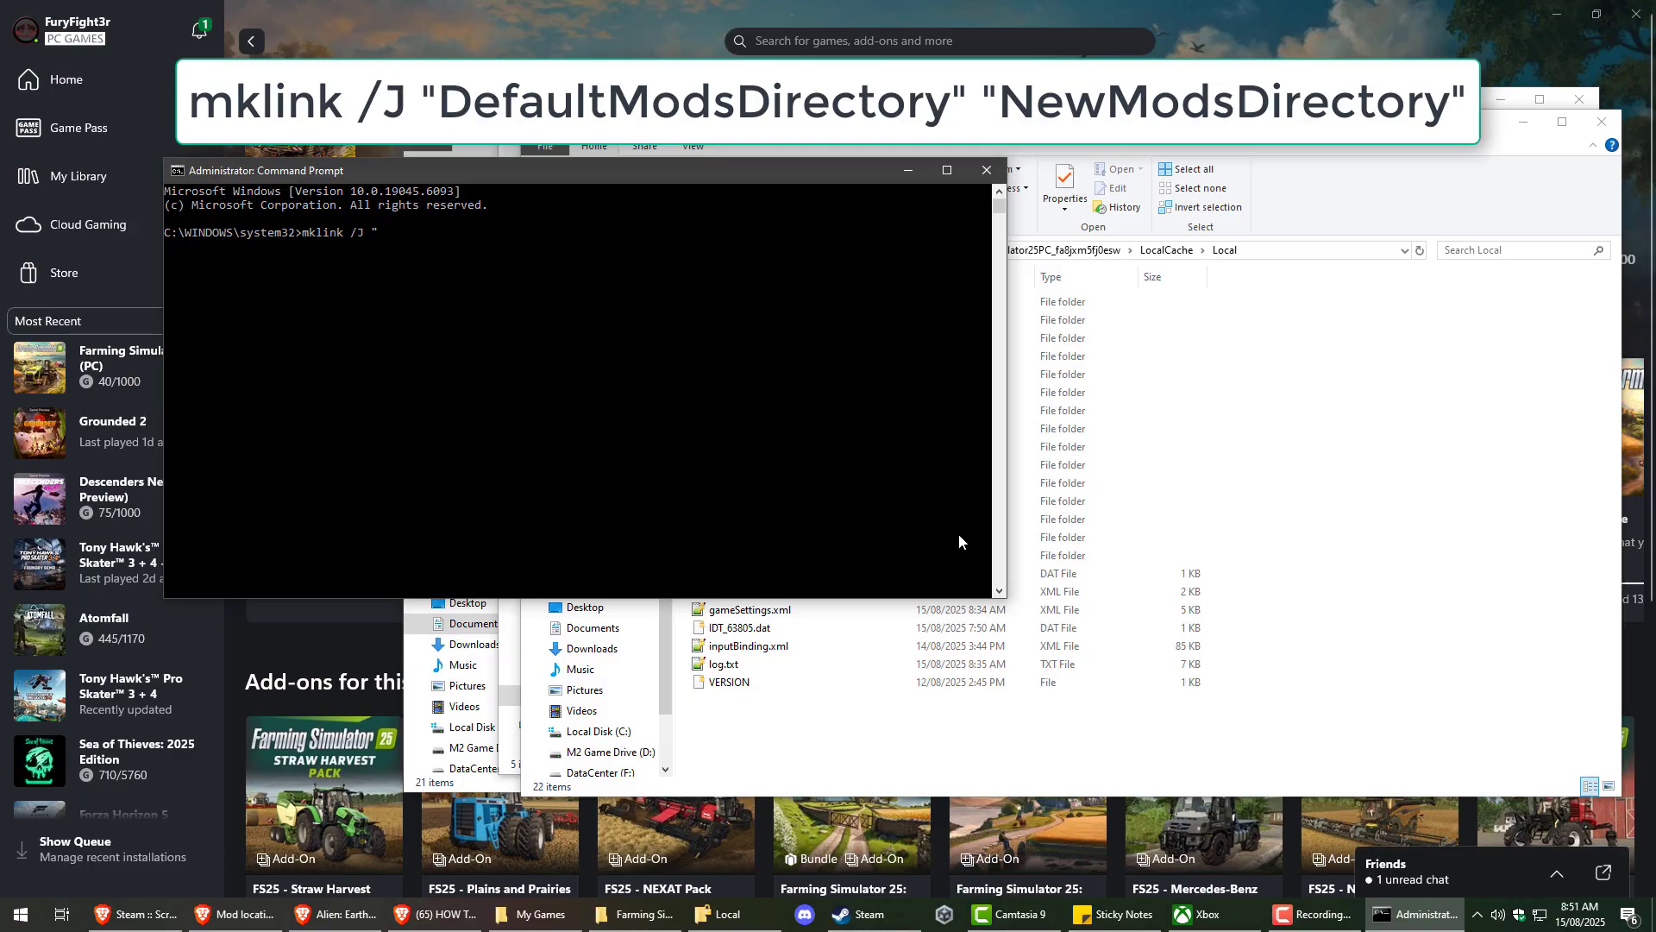
pyautogui.click(988, 717)
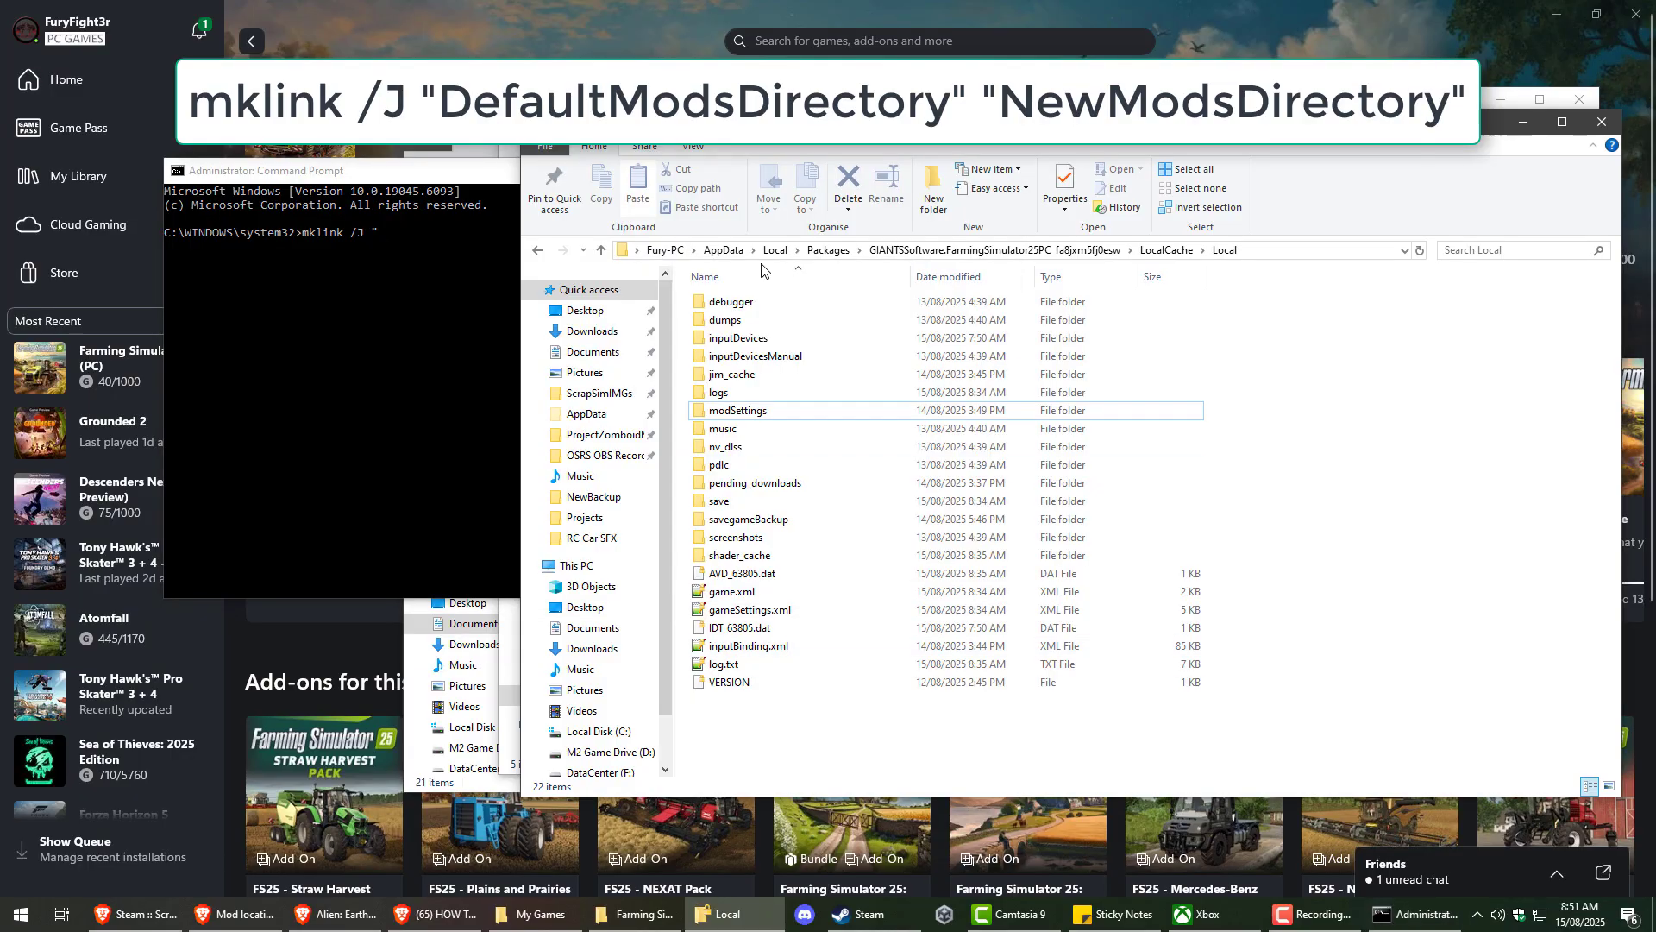
pyautogui.click(1256, 252)
pyautogui.hotkey('ctrl', 'c')
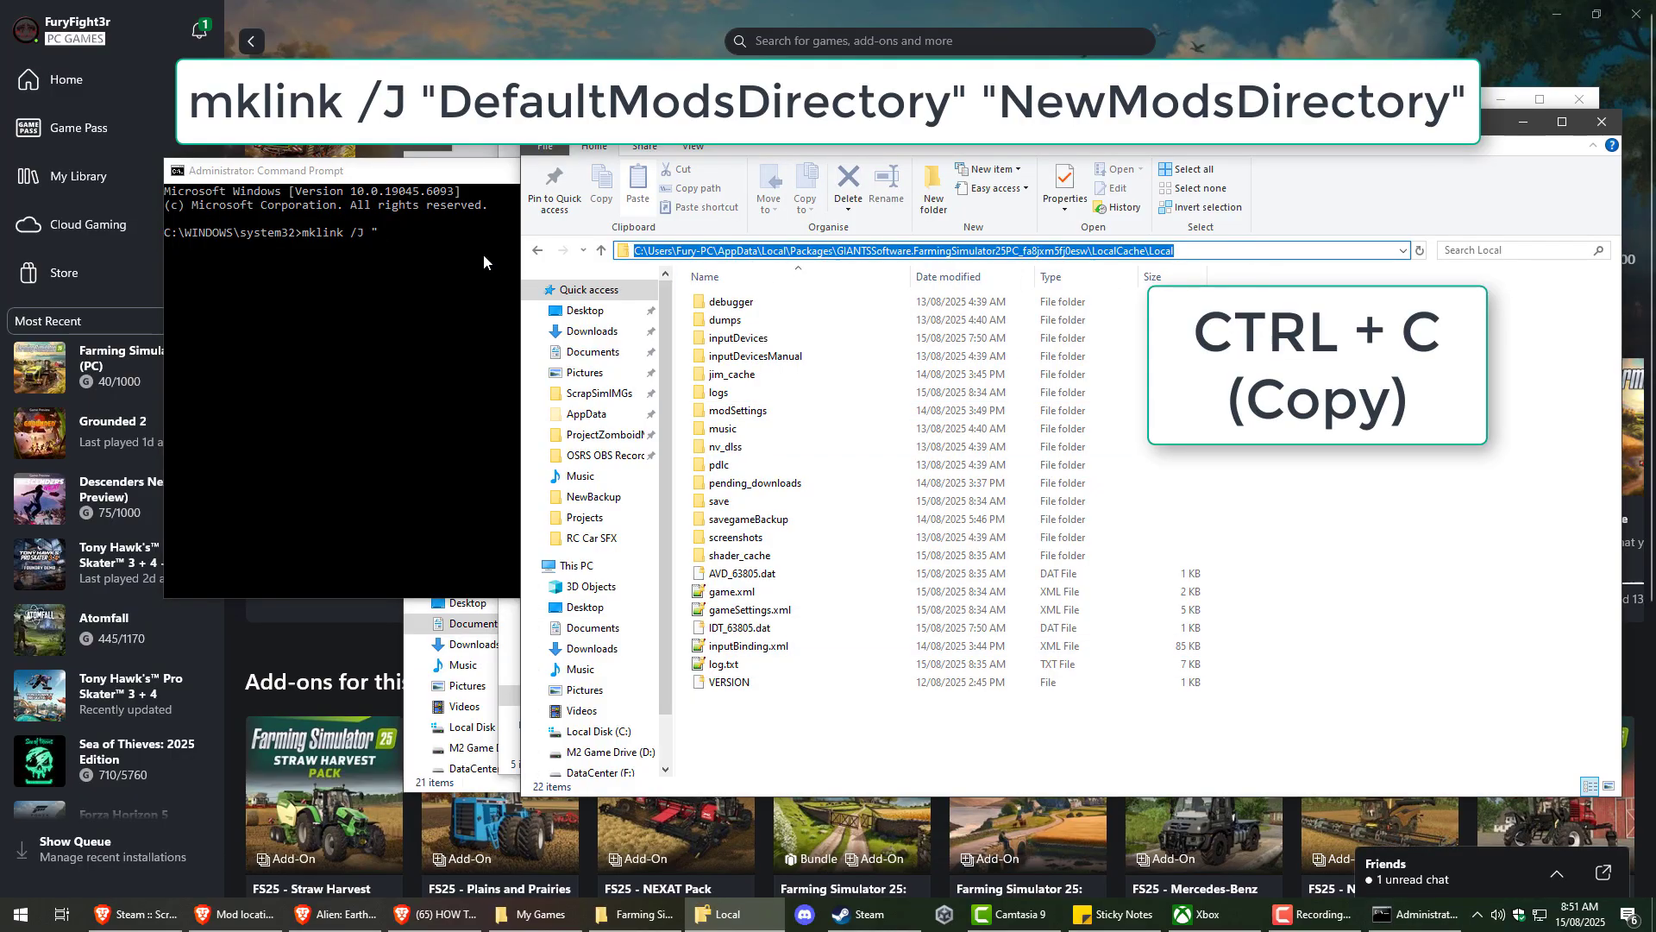
pyautogui.click(414, 231)
pyautogui.hotkey('ctrl', 'v')
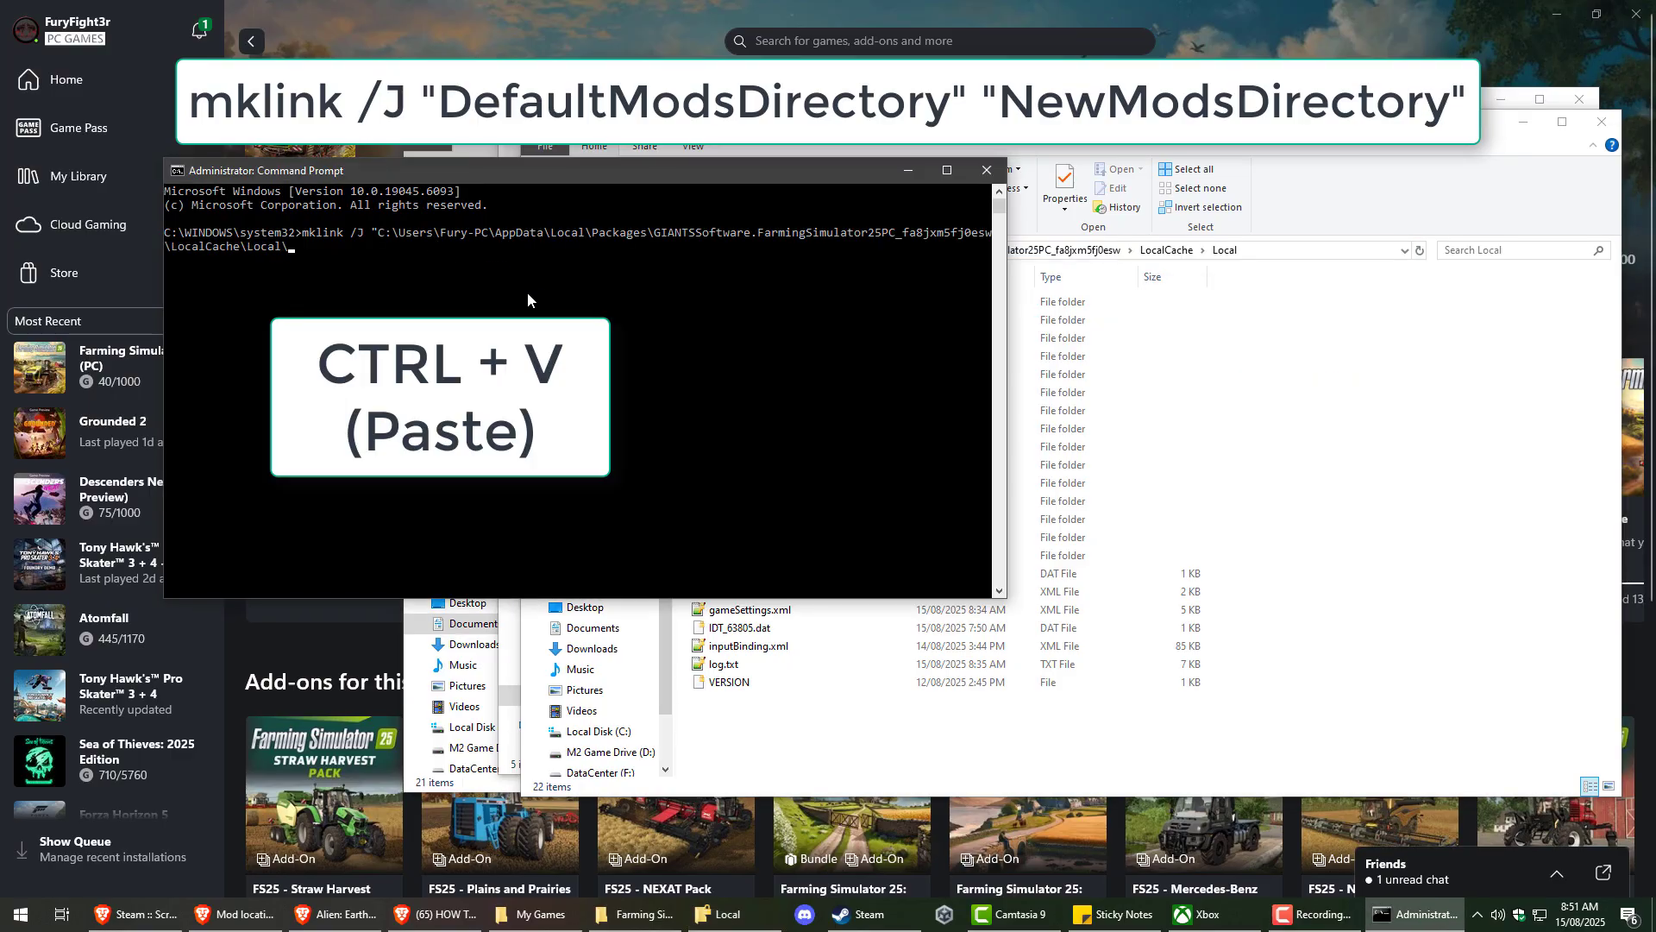
pyautogui.write('\\mods')
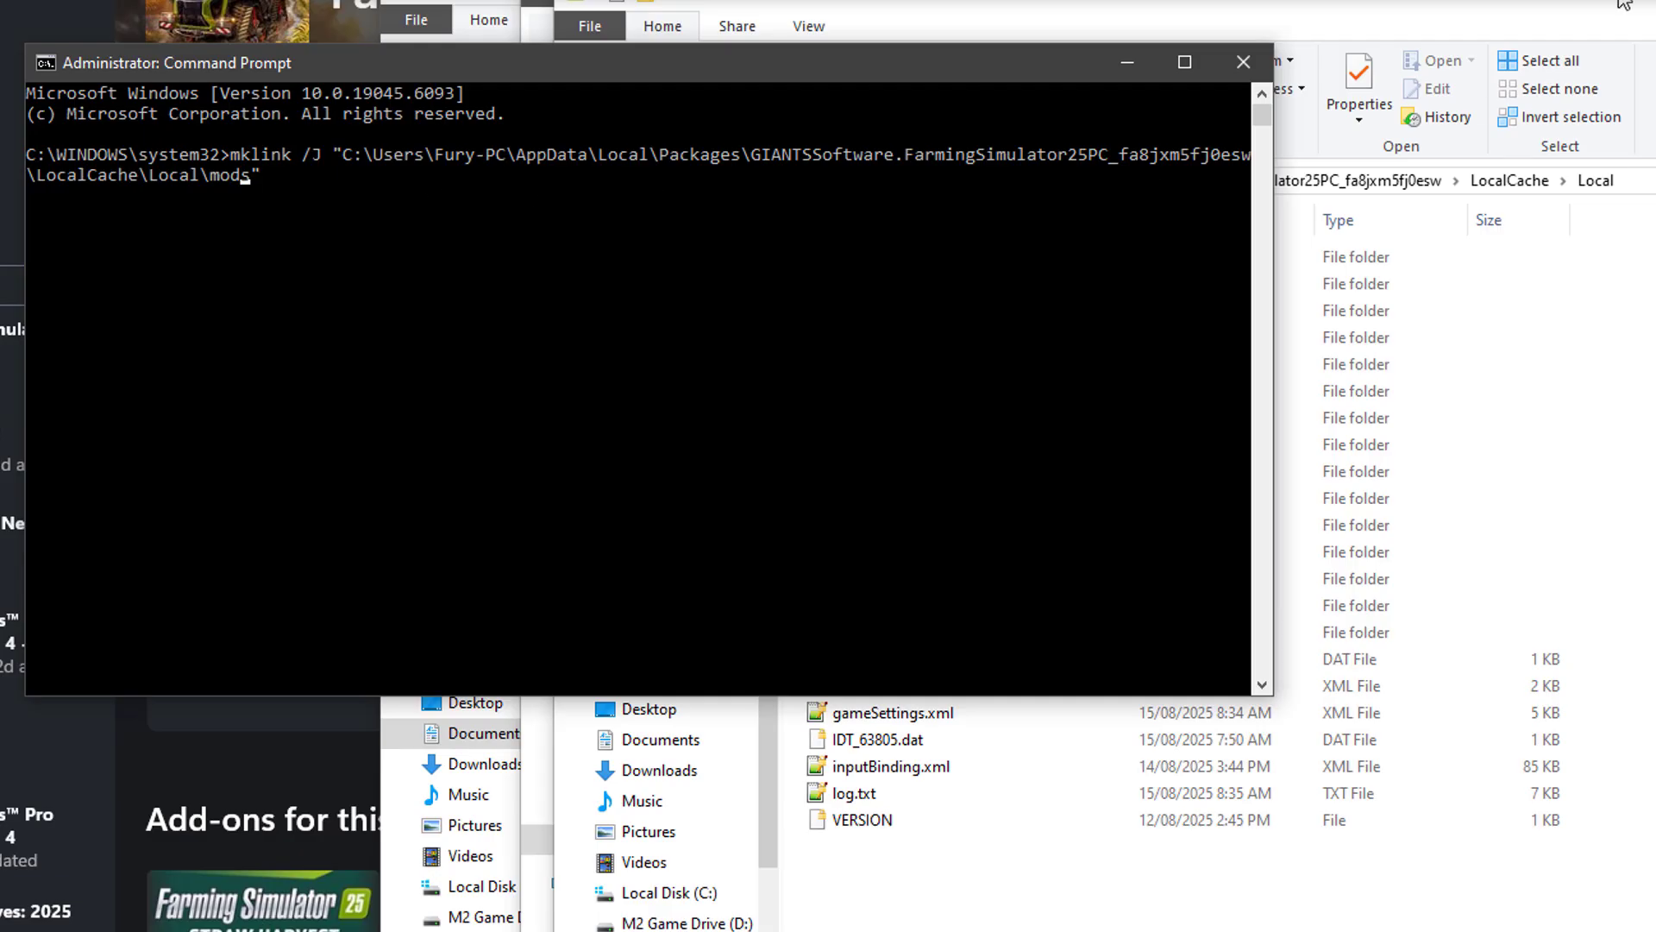
# Compare the typed mods path against the Local folder path shown in Explorer
pyautogui.click(1625, 5)
pyautogui.click(1596, 182)
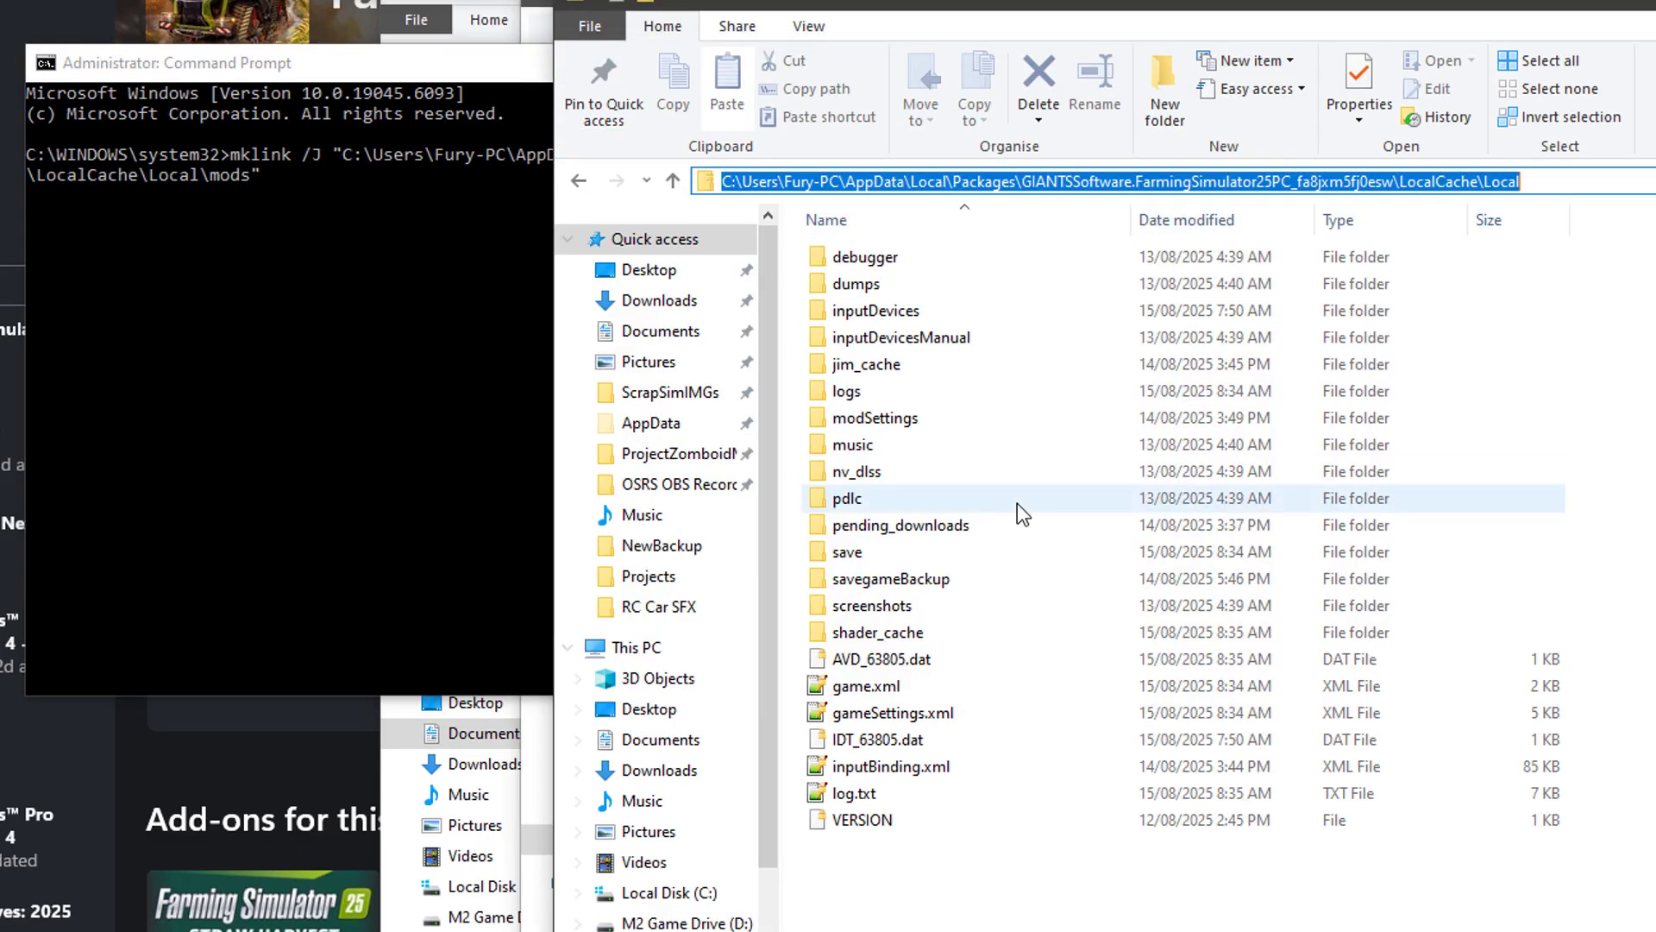
pyautogui.click(251, 181)
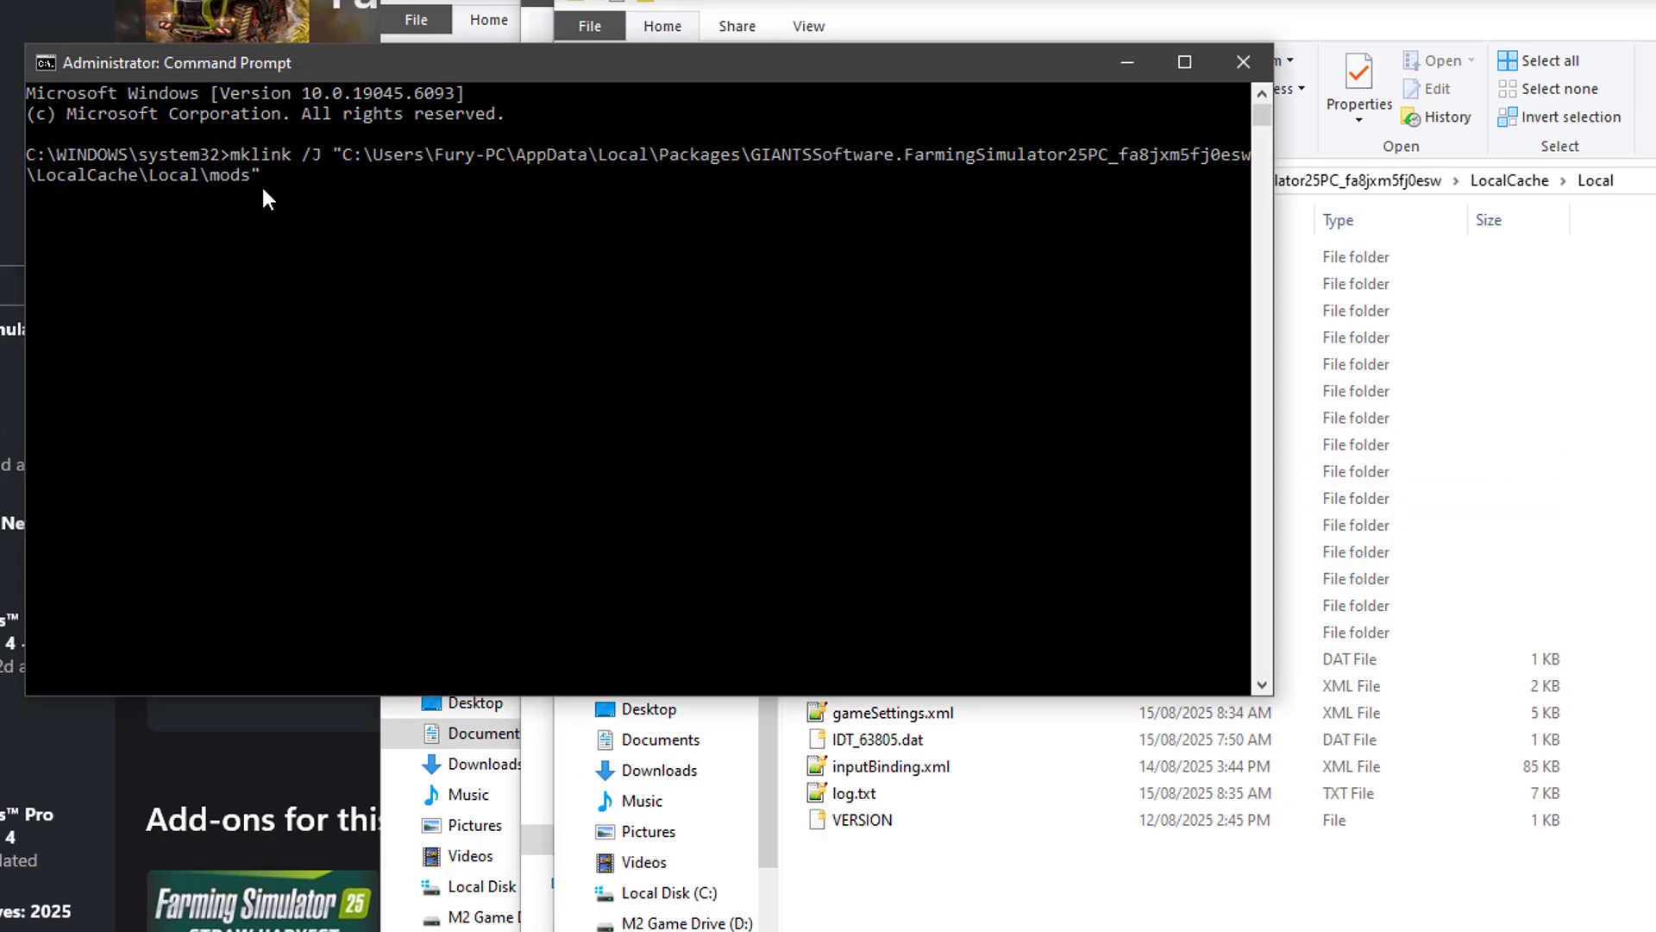
pyautogui.click(231, 173)
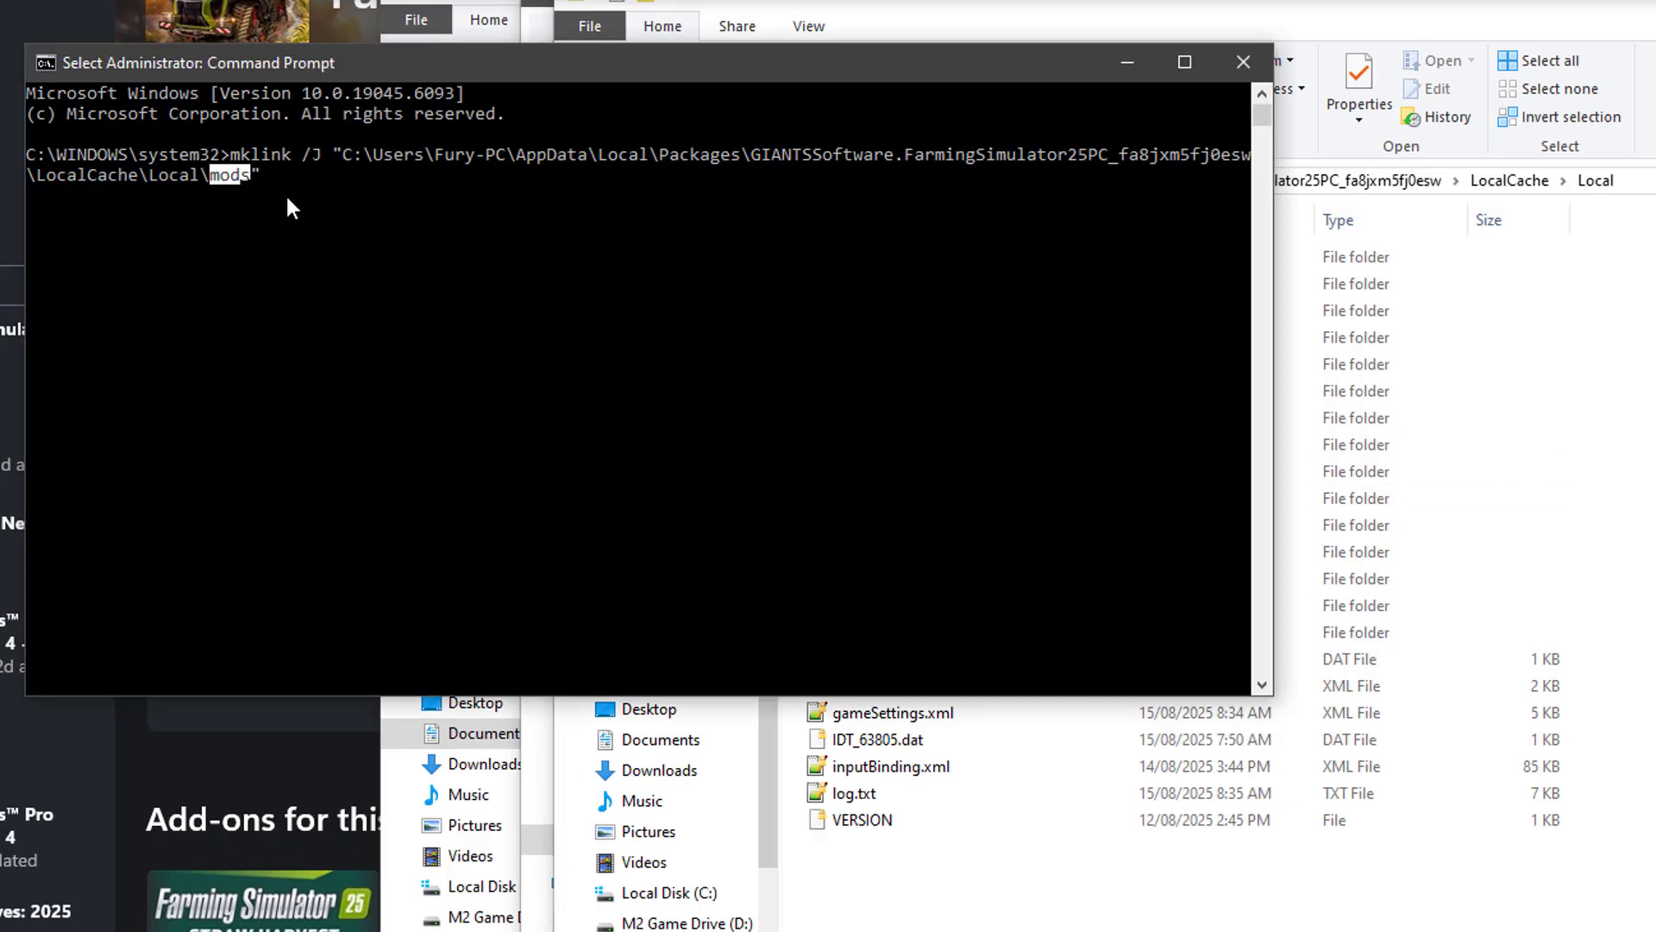
pyautogui.click(265, 178)
pyautogui.click(1436, 182)
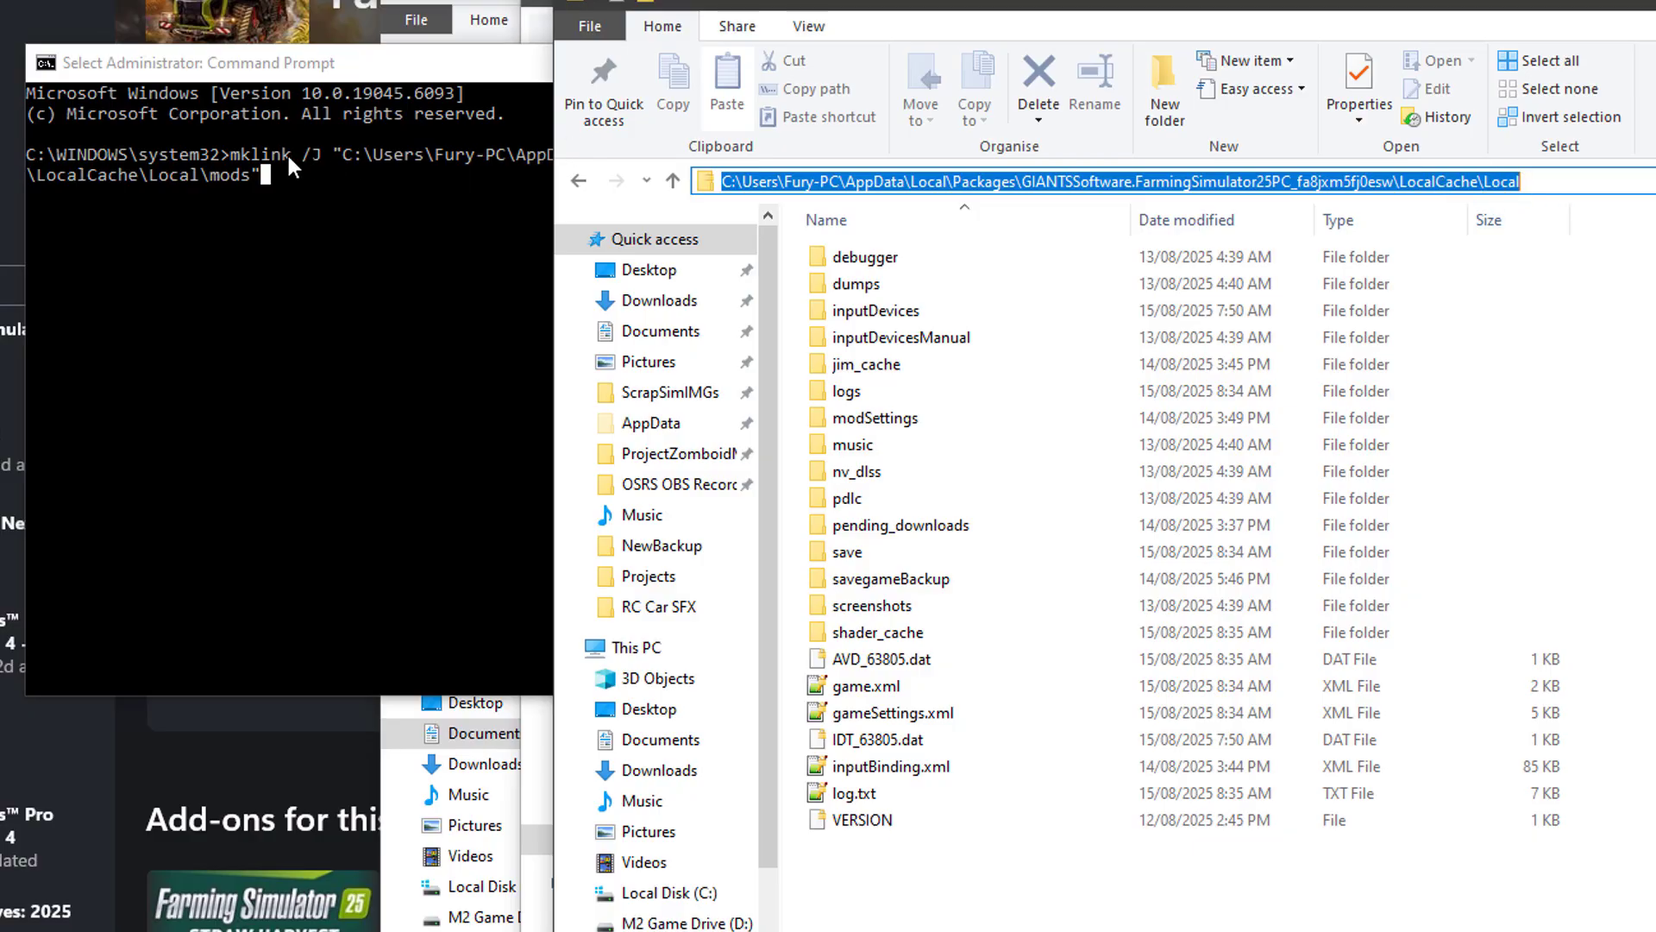
pyautogui.click(317, 186)
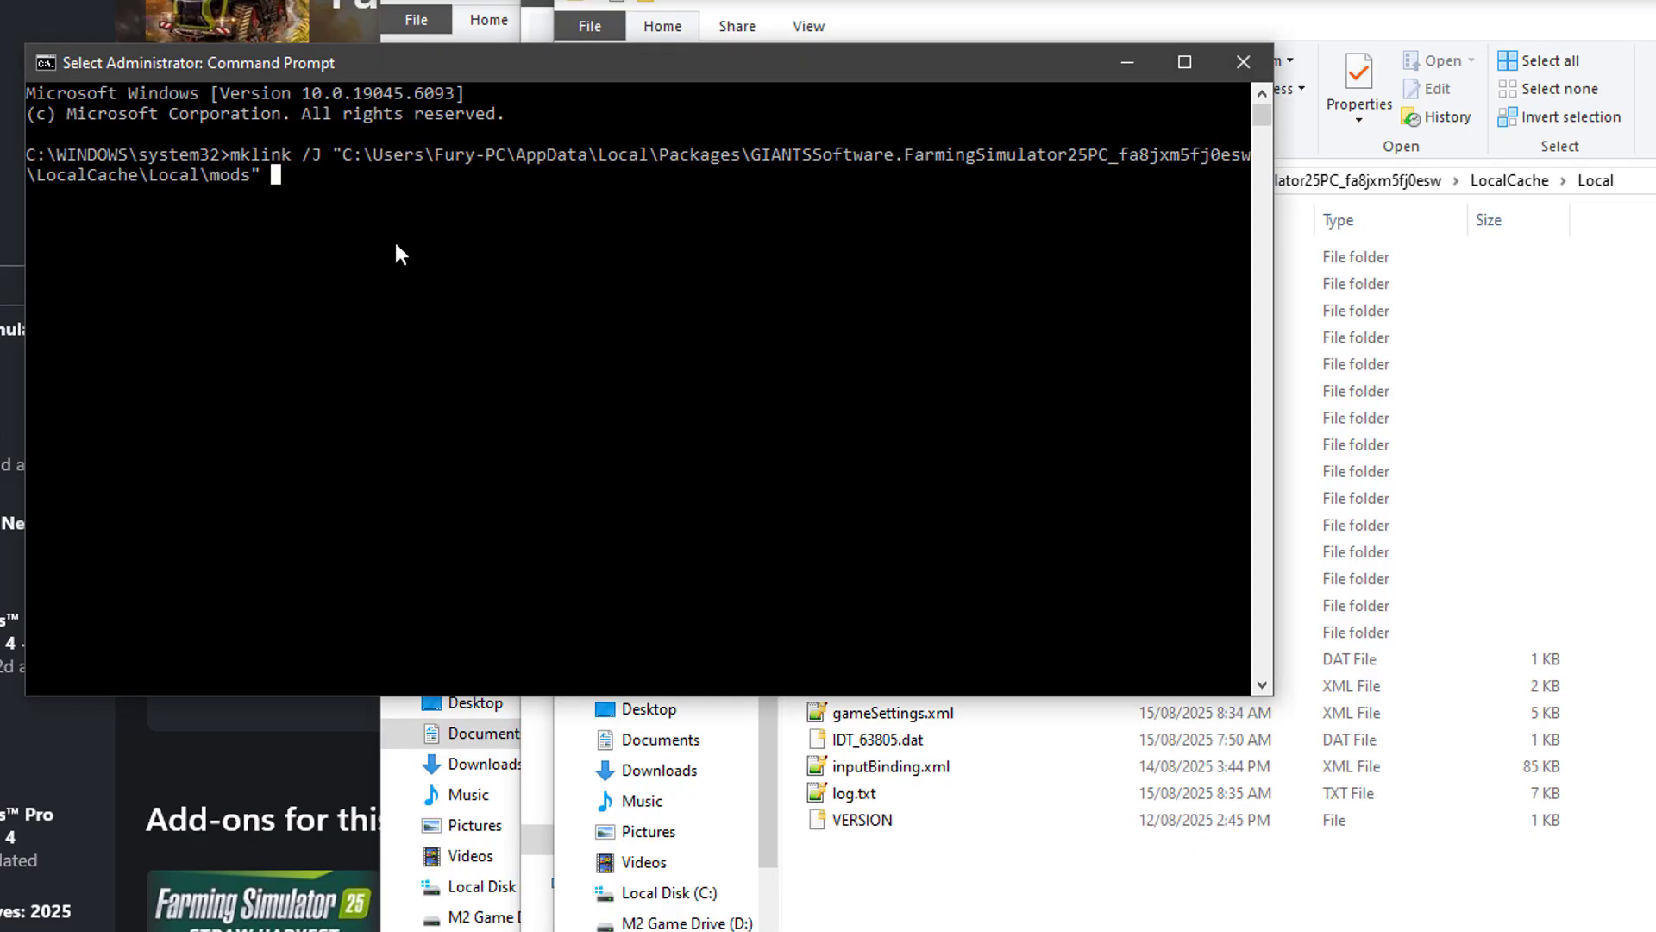
pyautogui.press('Escape')
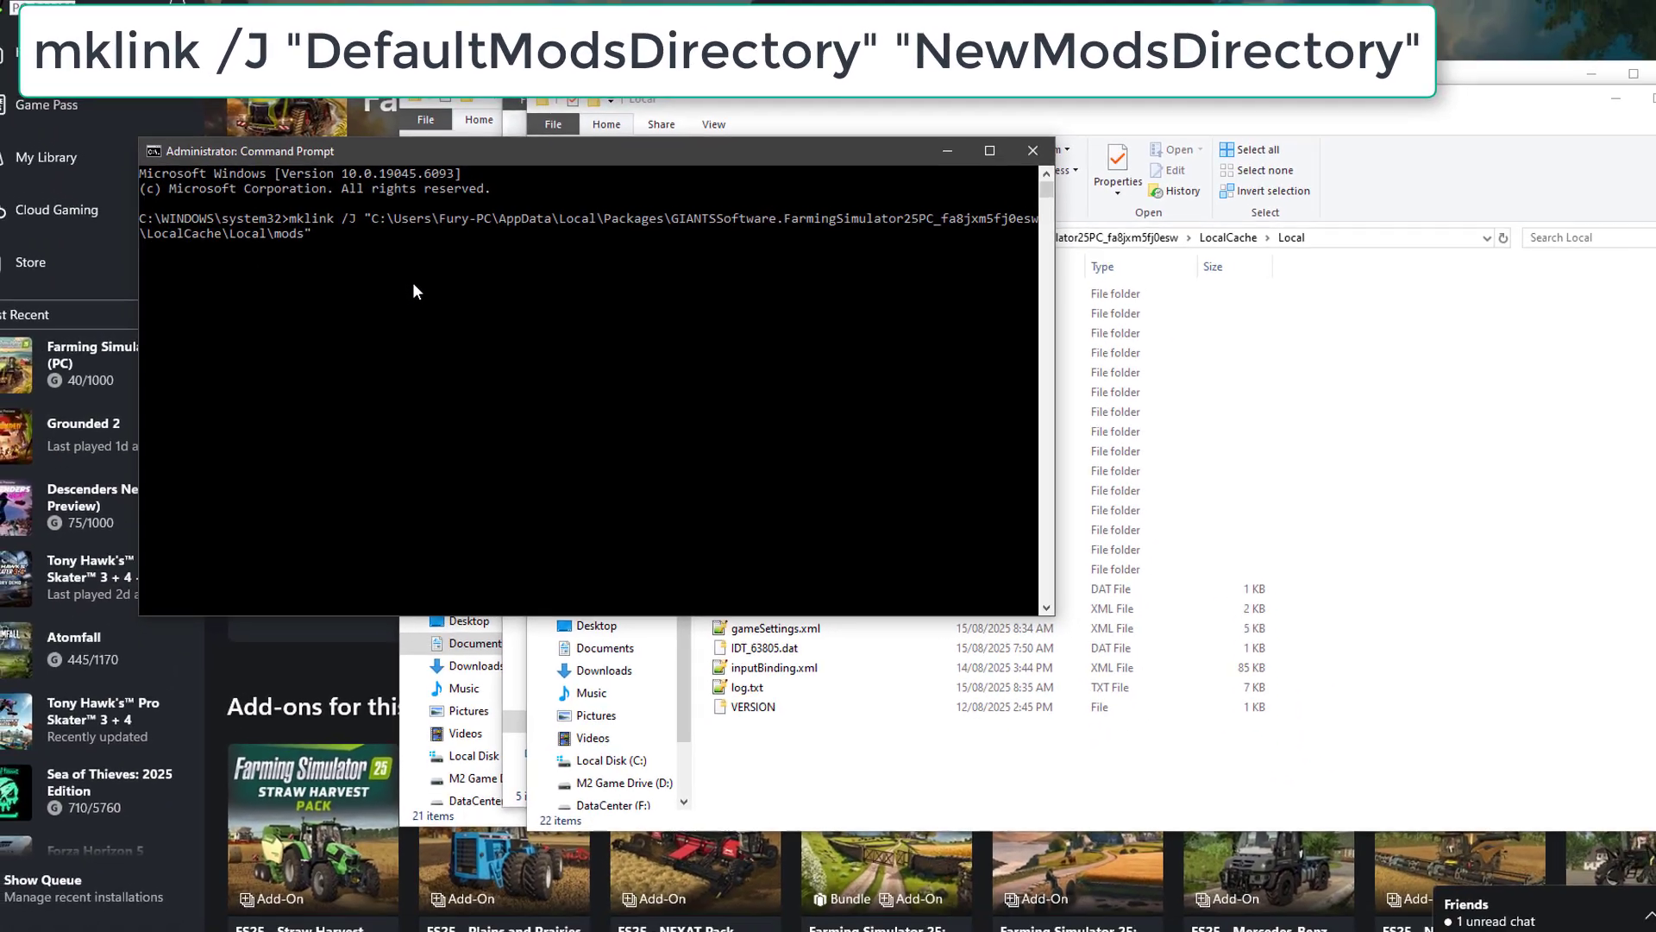
# Append the quoted target path S:\XboxGames\Farming Simulator 25 (Mods) to the command
pyautogui.write('"')
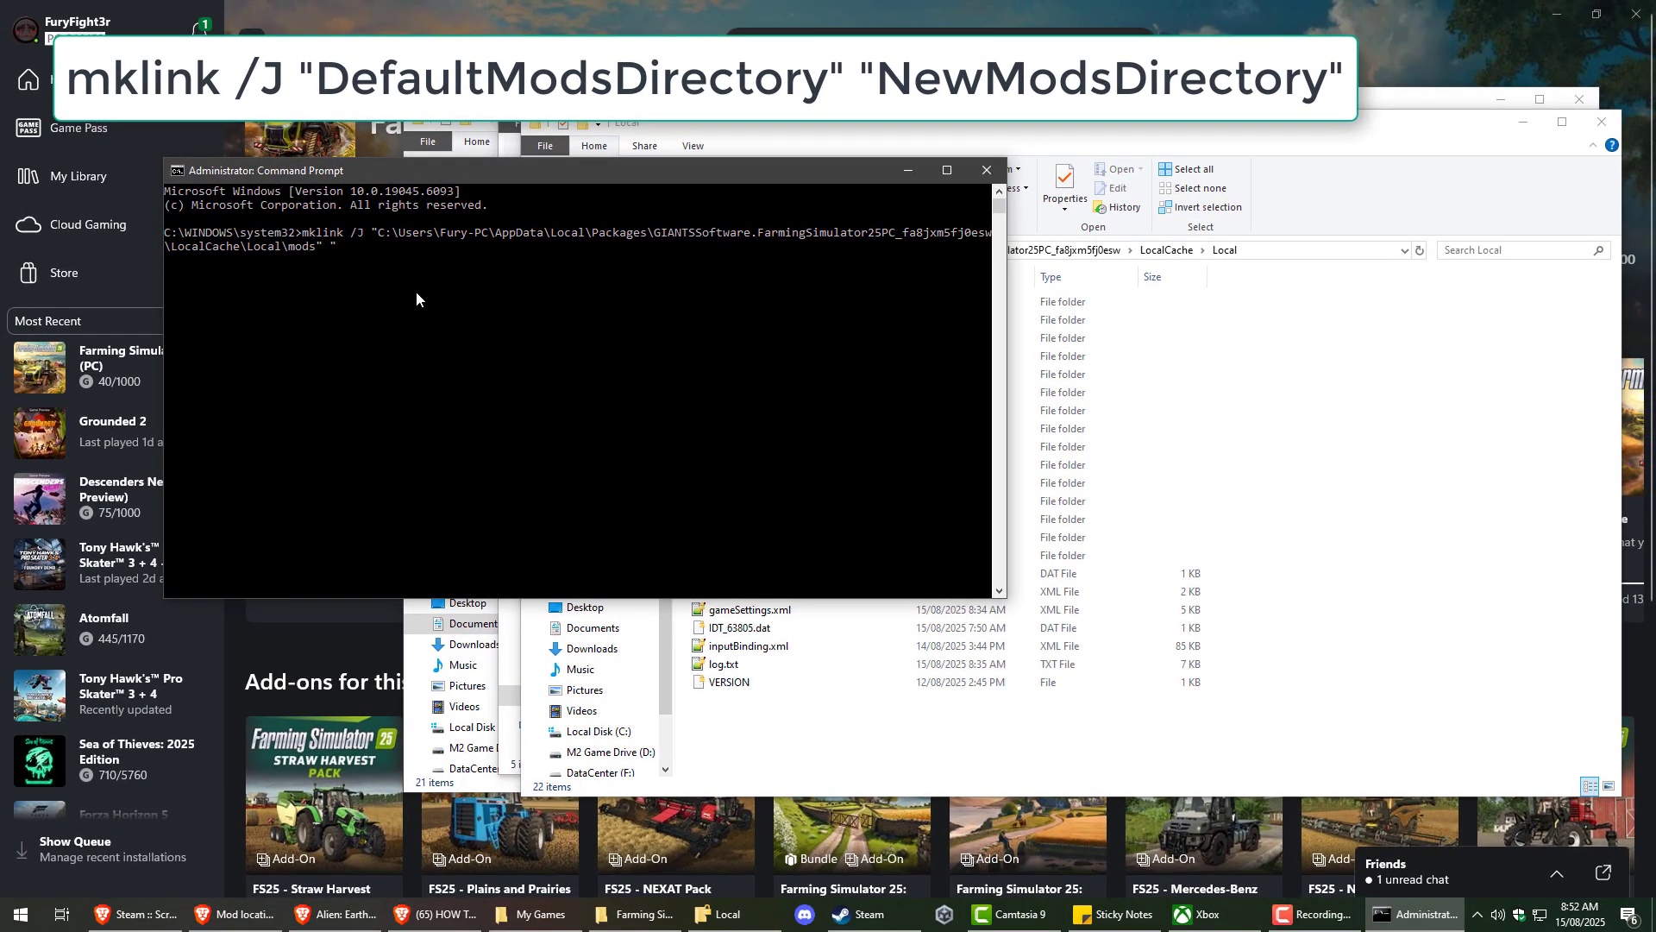
pyautogui.click(606, 920)
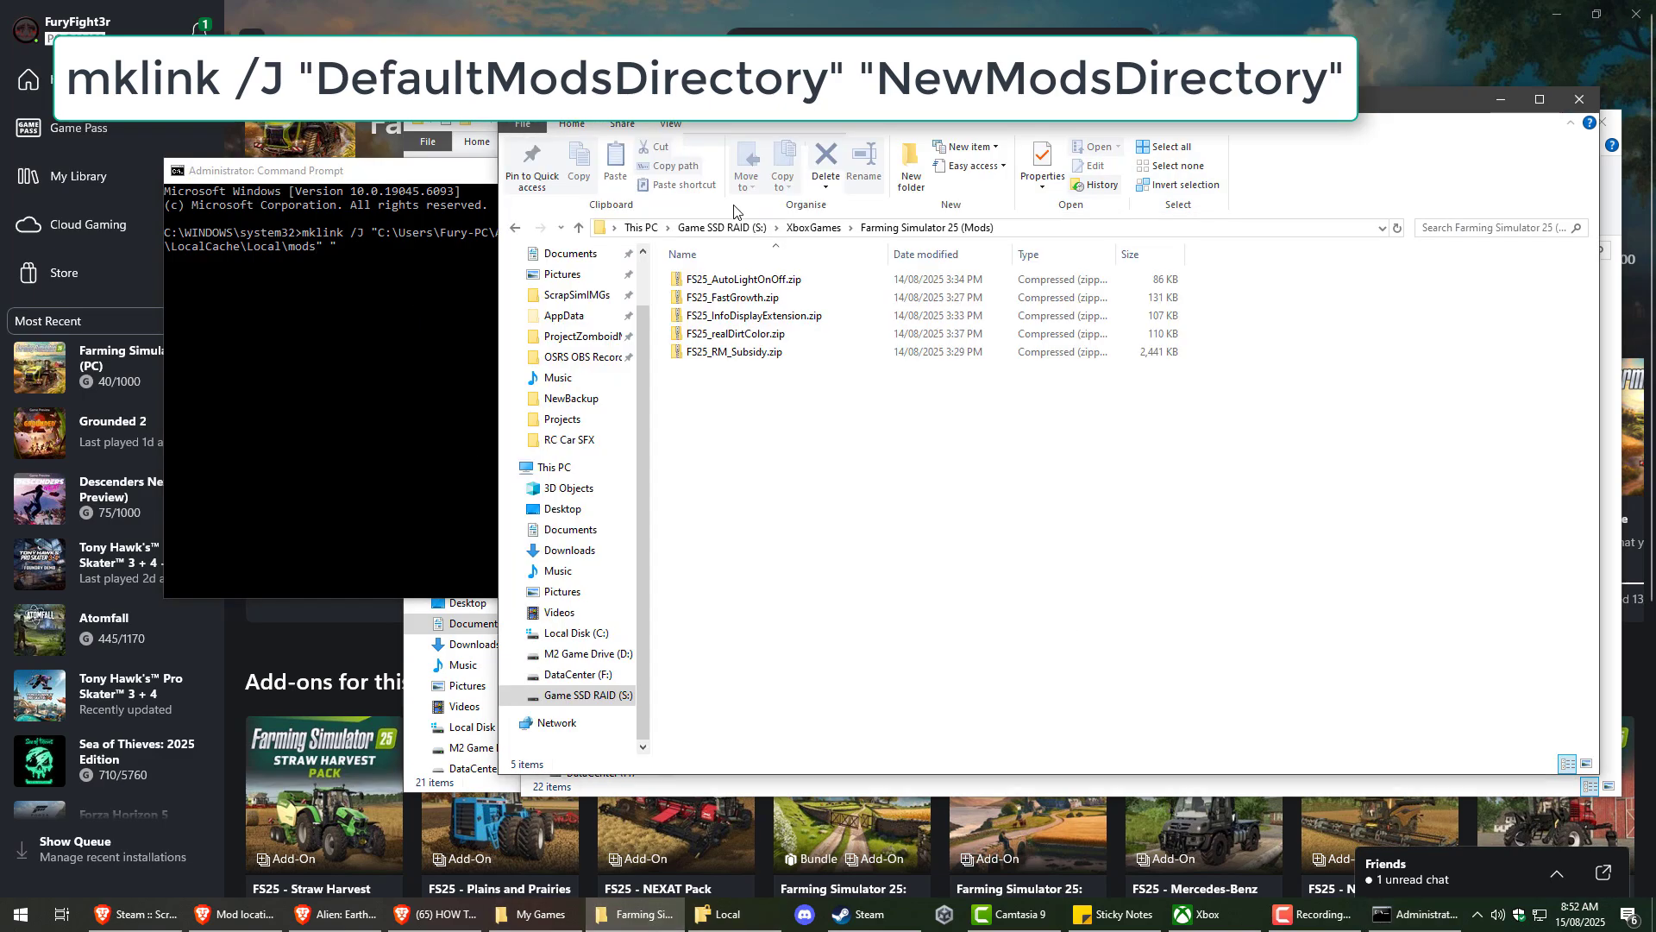
pyautogui.click(1058, 230)
pyautogui.hotkey('ctrl', 'c')
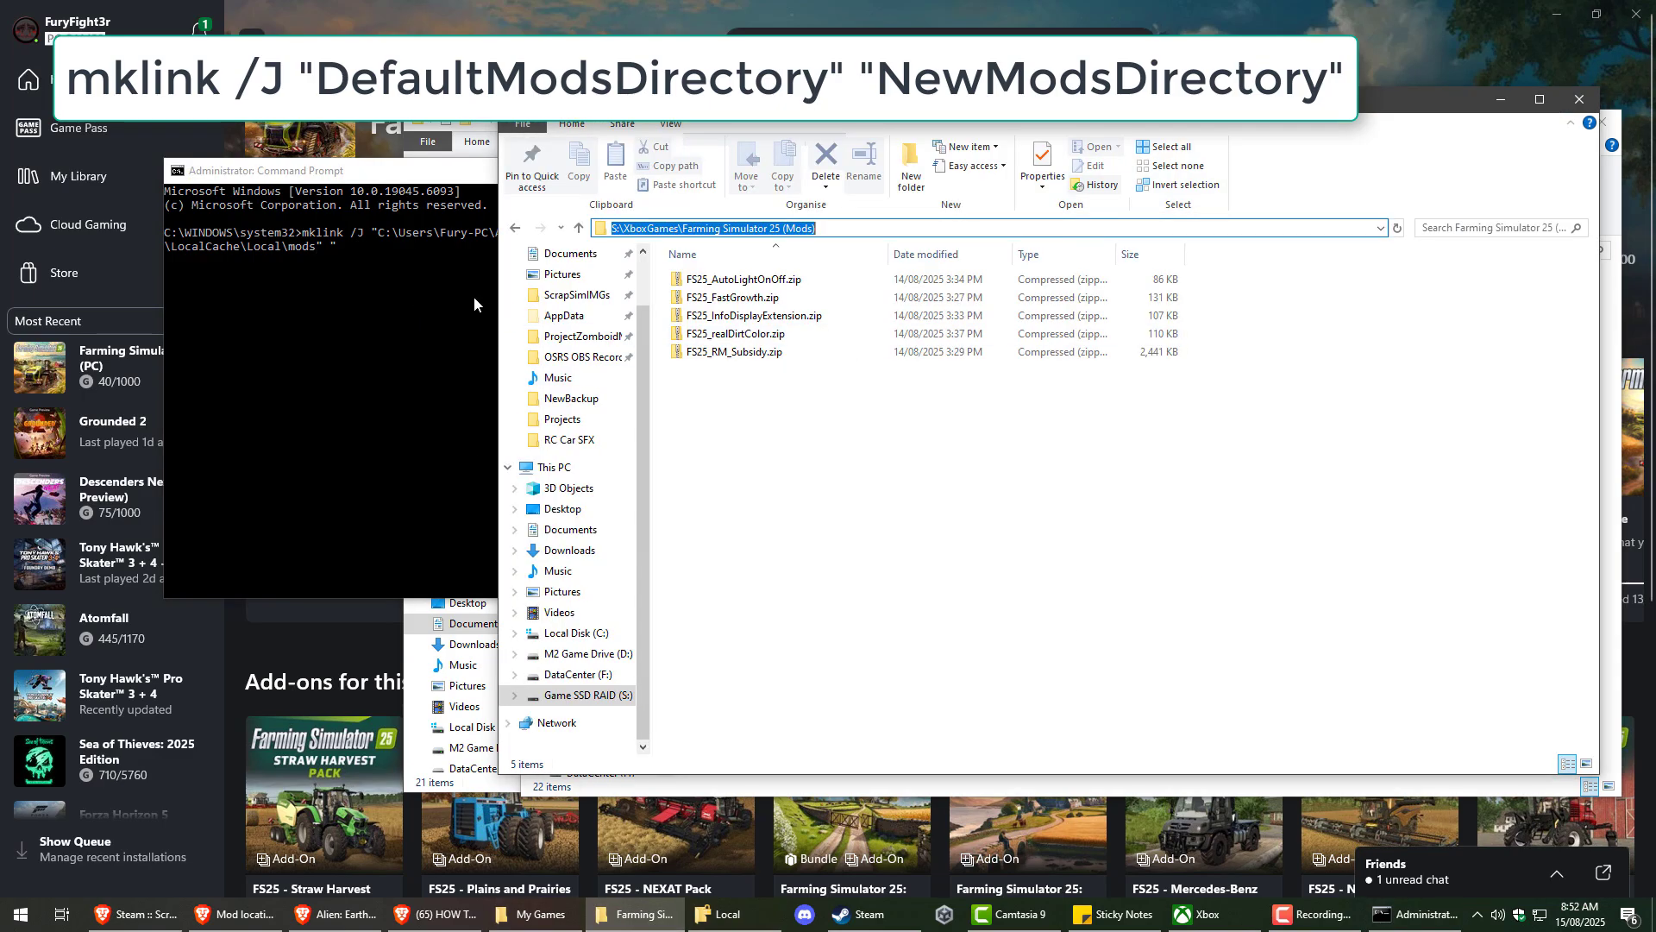
pyautogui.click(410, 251)
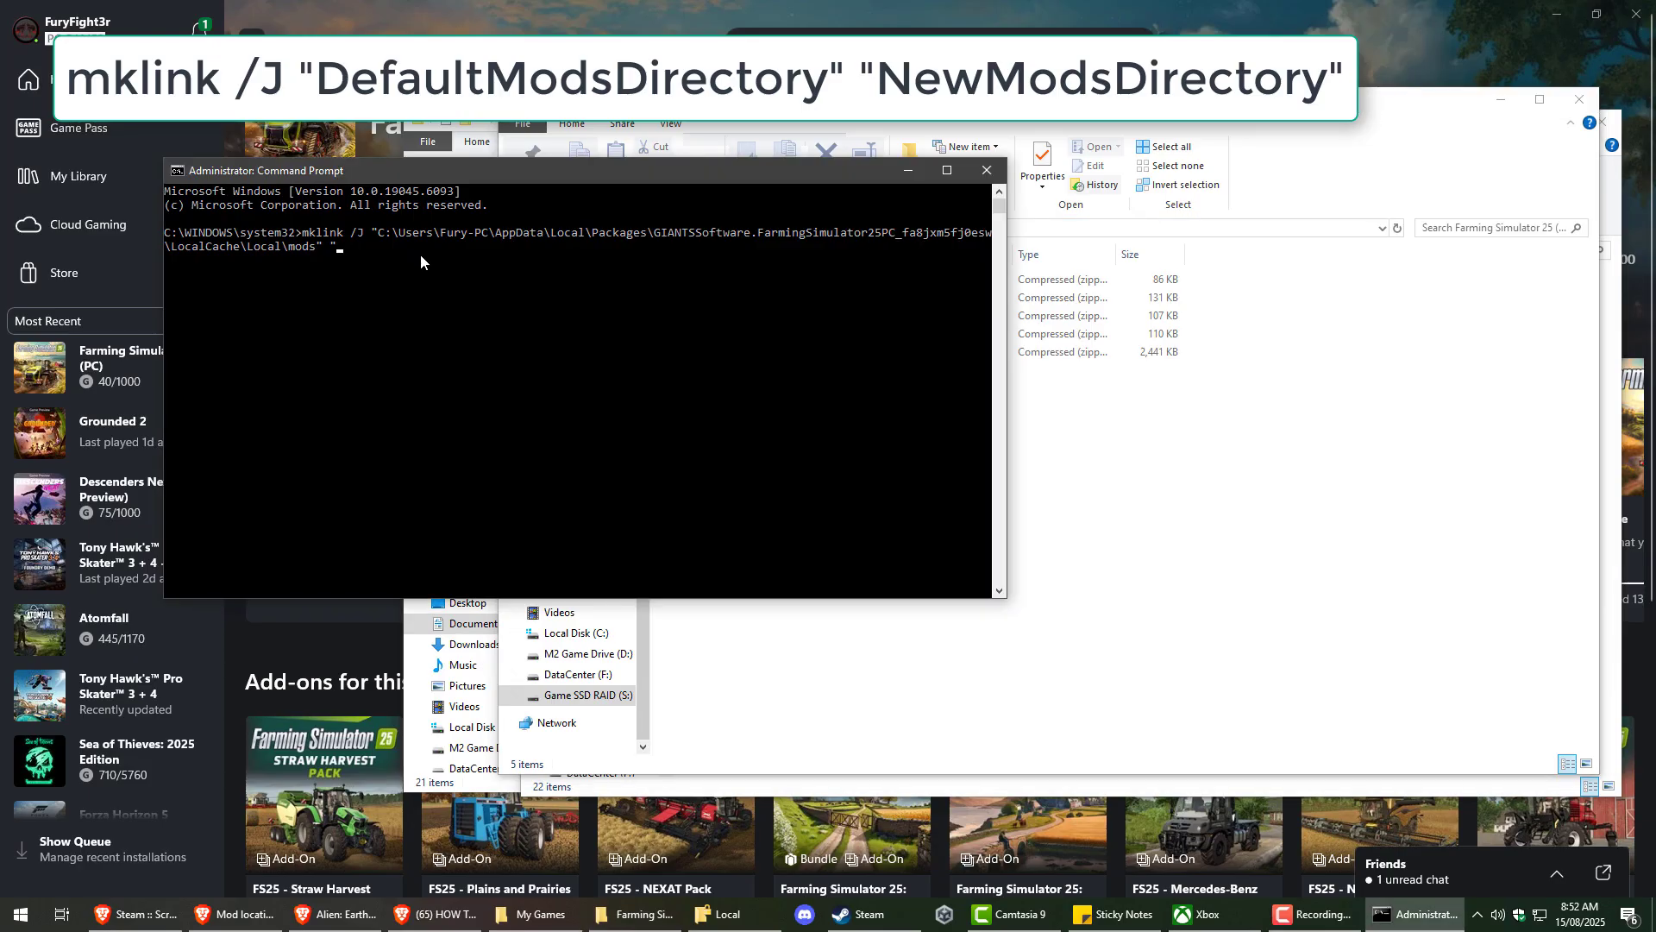
pyautogui.hotkey('ctrl', 'v')
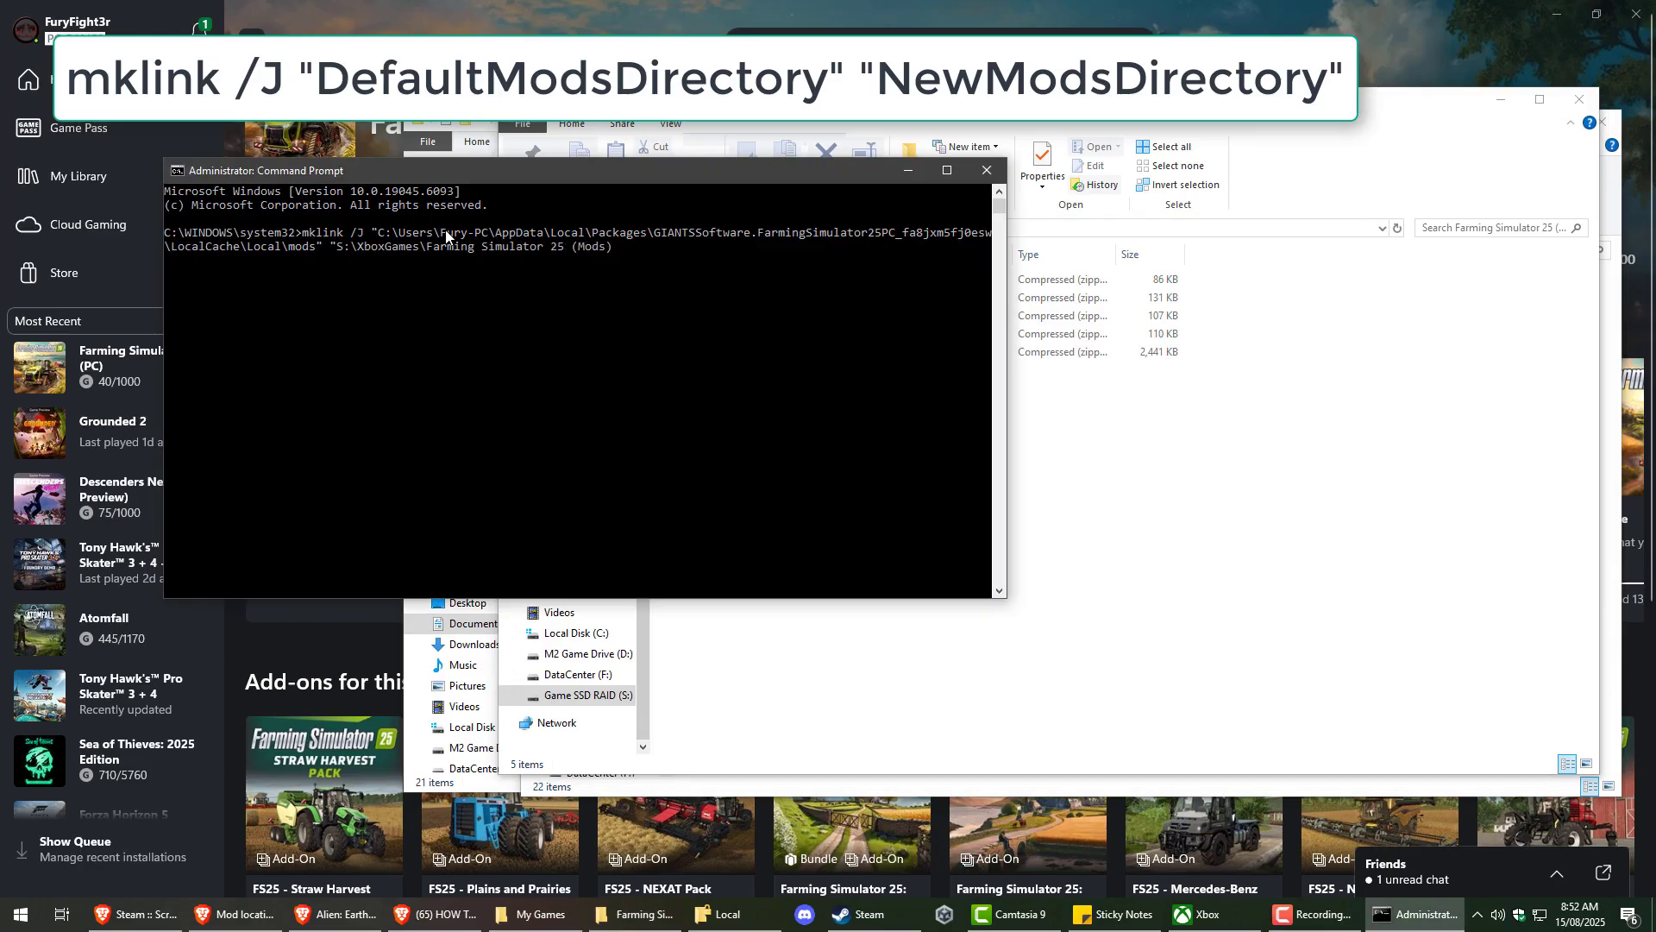
pyautogui.click(345, 261)
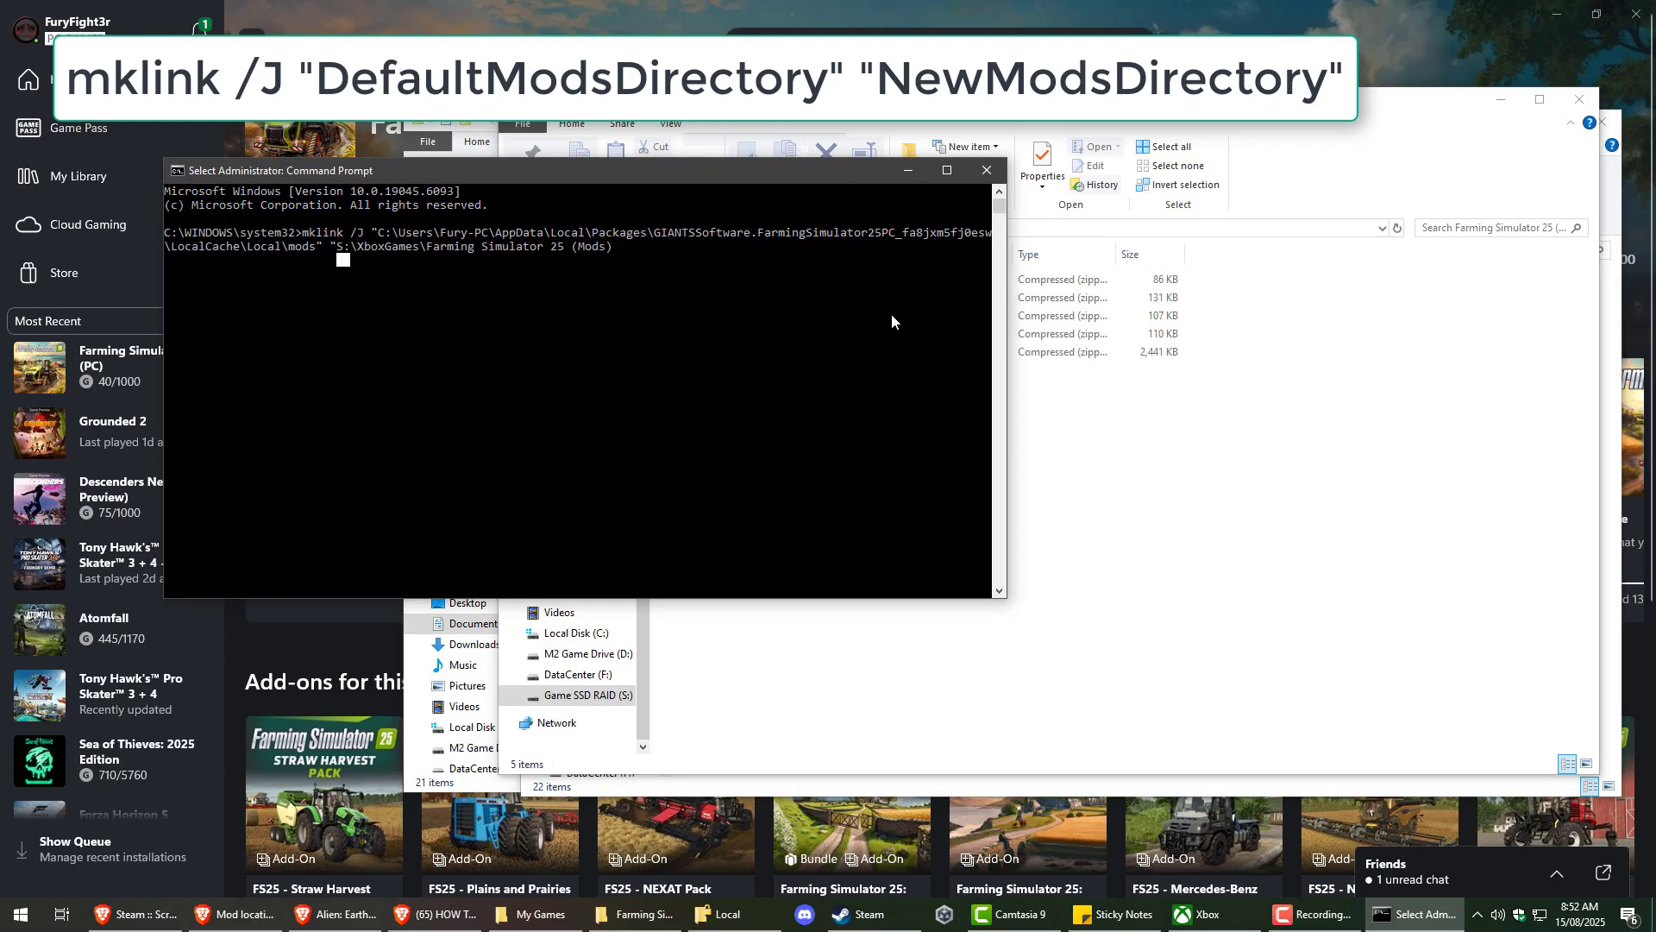
pyautogui.click(1121, 431)
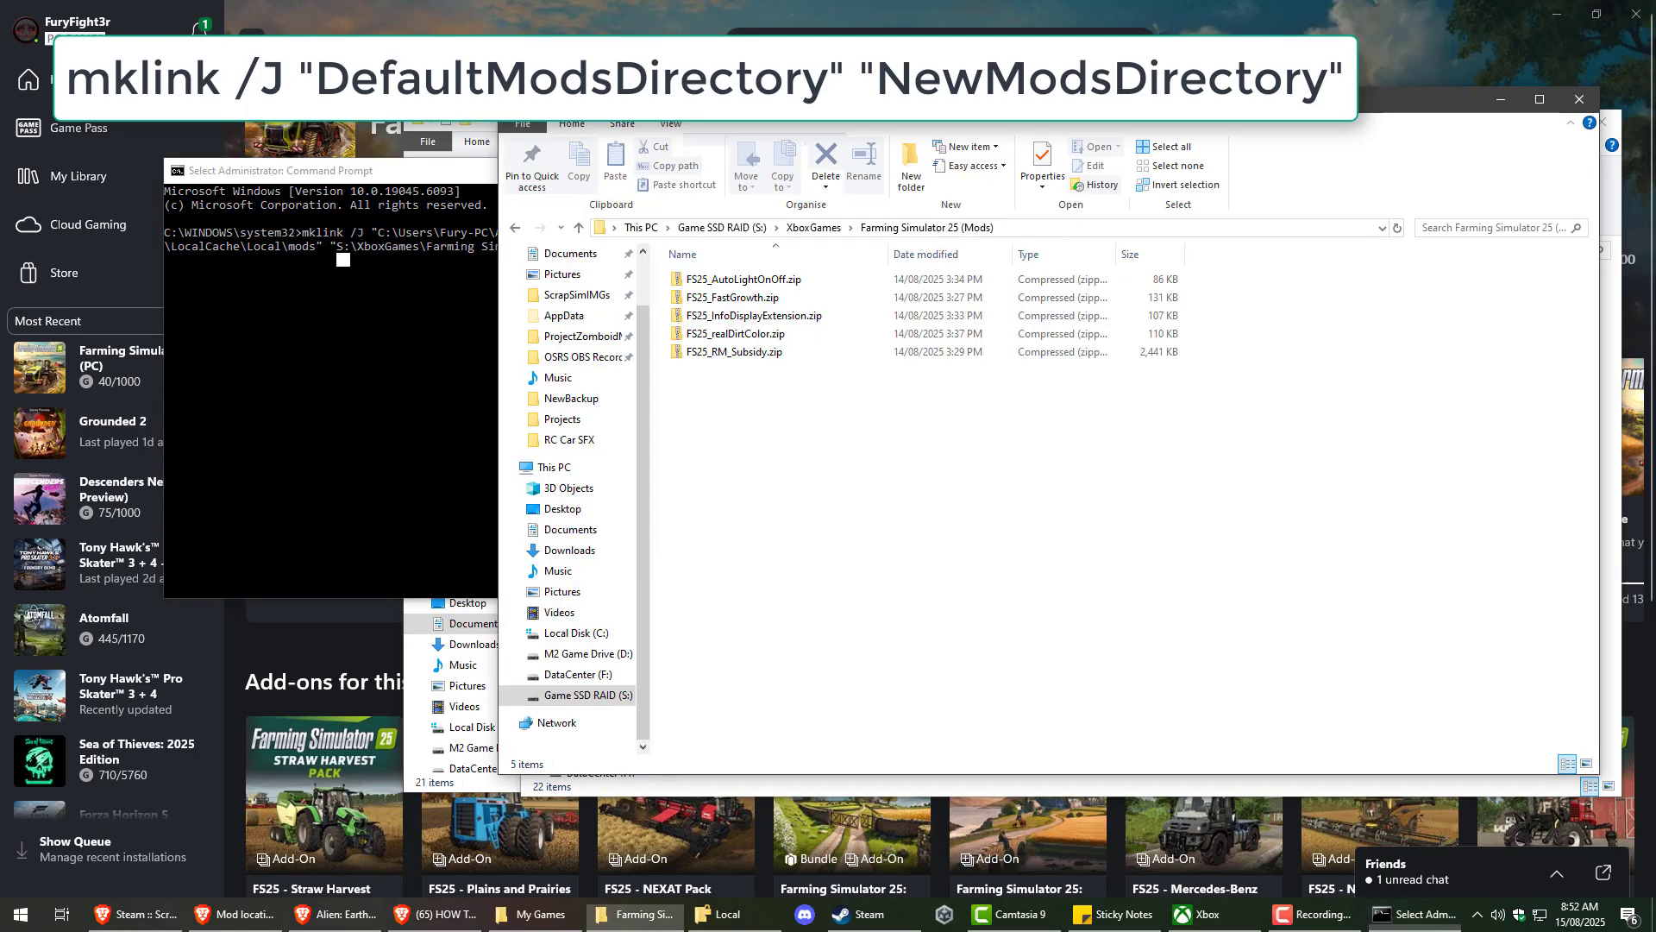
pyautogui.click(457, 381)
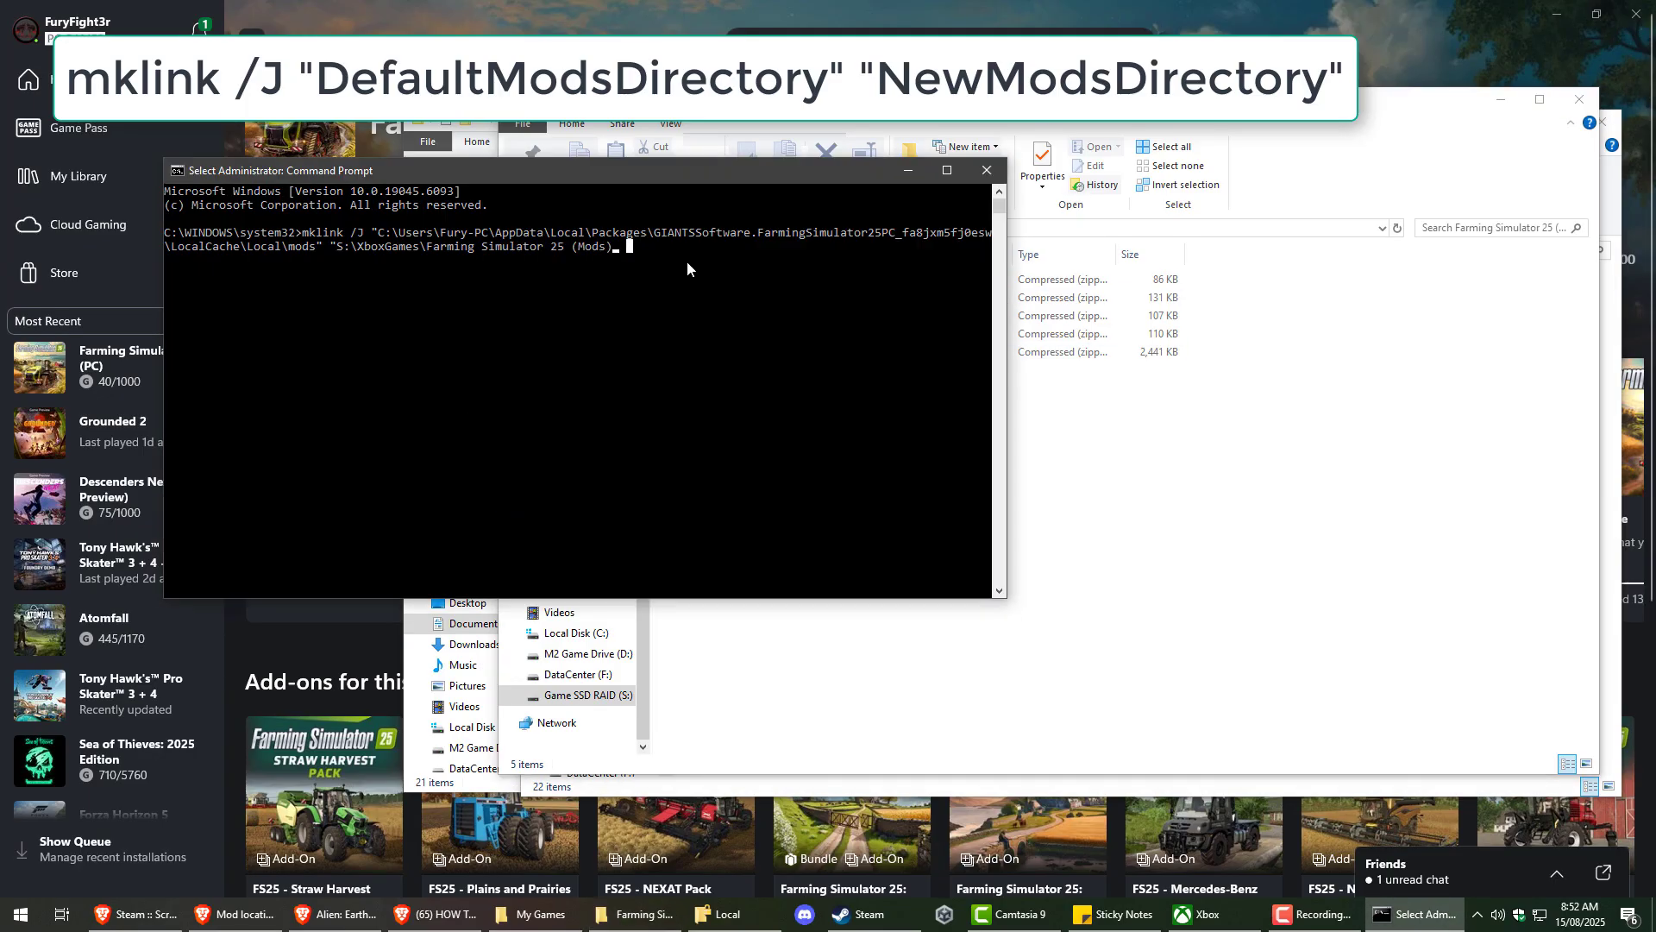
pyautogui.write('"')
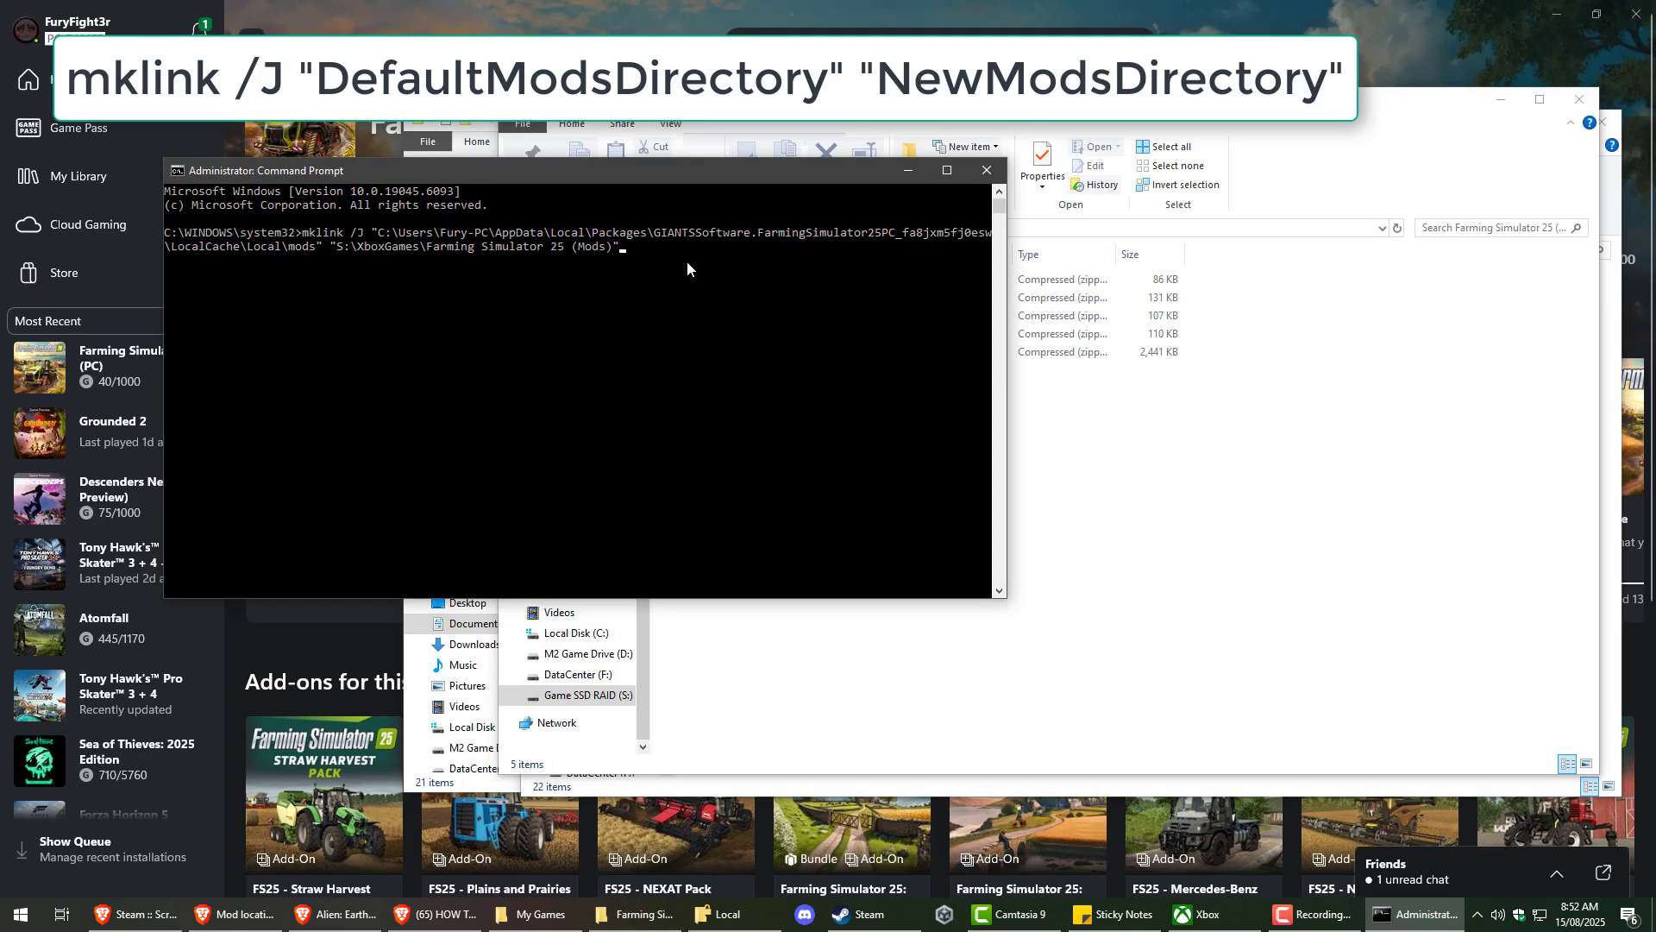
# Check the end of the target path against the new mods folder and leave marking mode
pyautogui.moveTo(604, 247); pyautogui.dragTo(504, 254)
pyautogui.click(473, 249)
pyautogui.click(1041, 386)
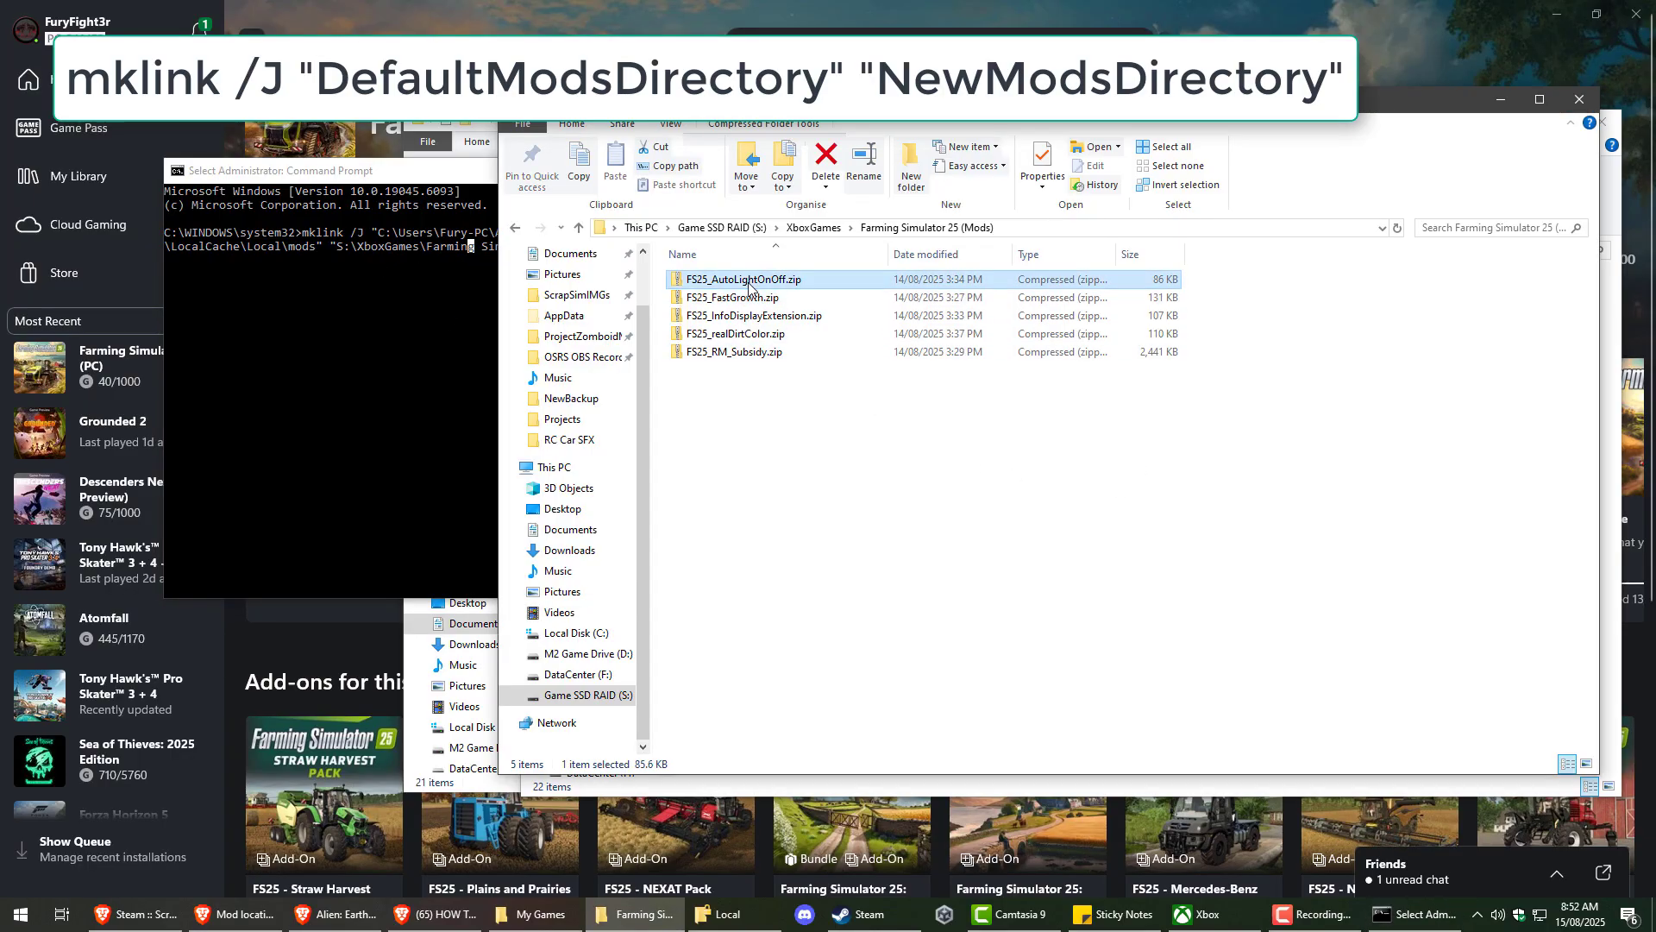
pyautogui.click(738, 352)
pyautogui.click(365, 425)
pyautogui.click(643, 248)
pyautogui.press('Escape')
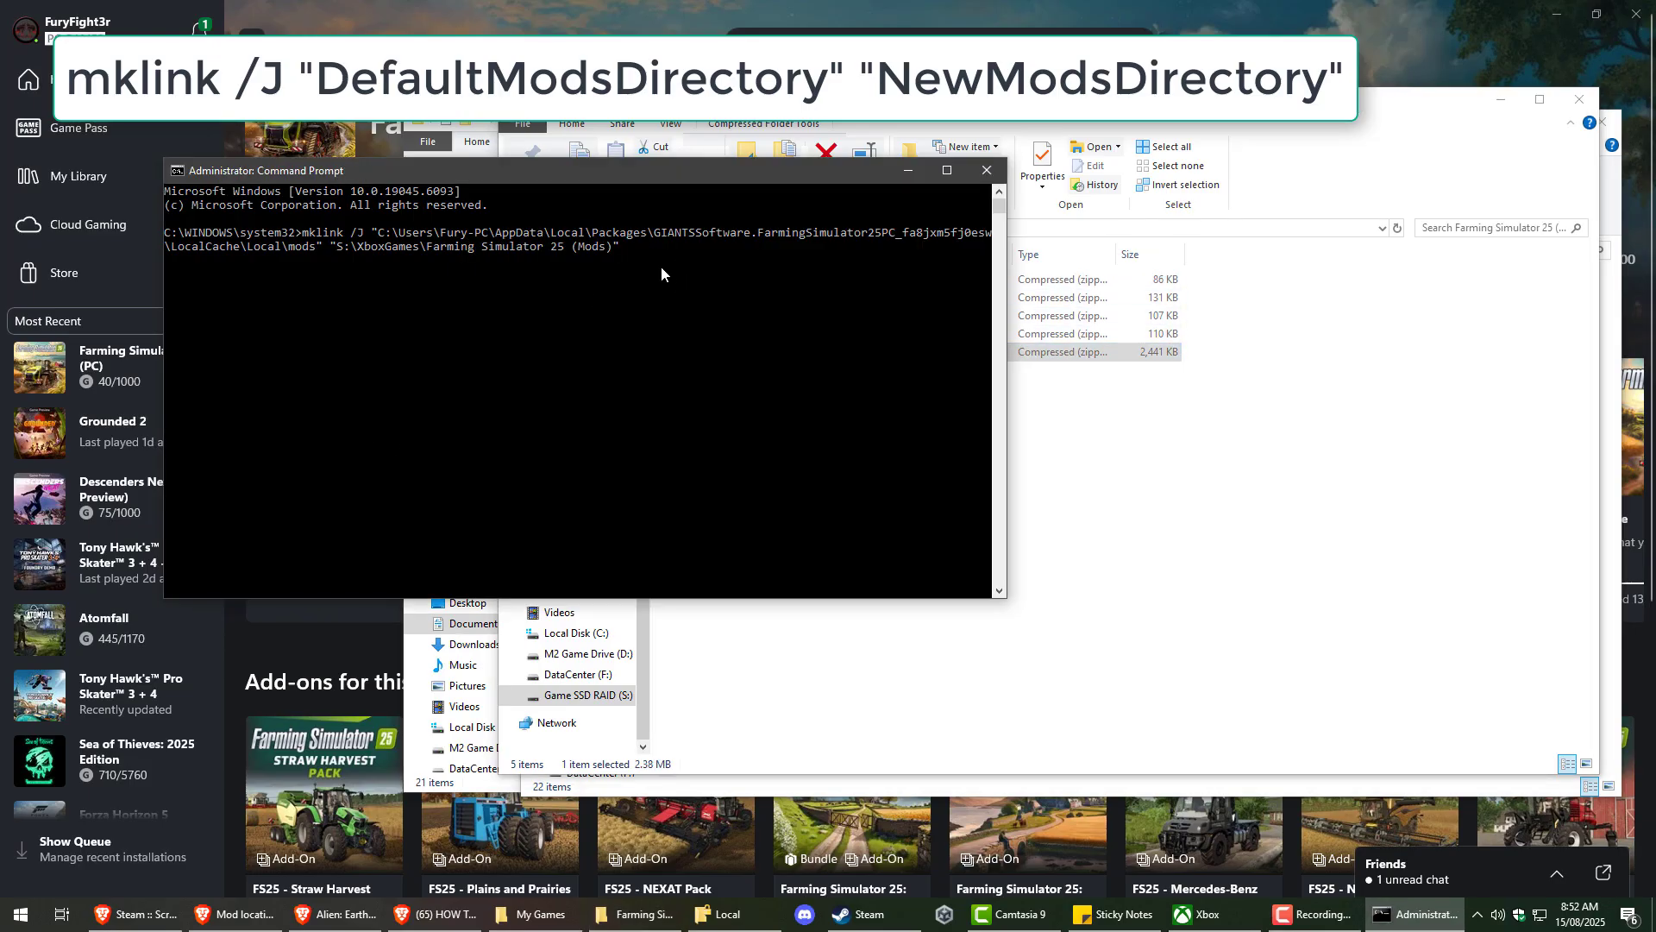
# Run the mklink /J command and review the junction's source and target paths
pyautogui.press('Return')
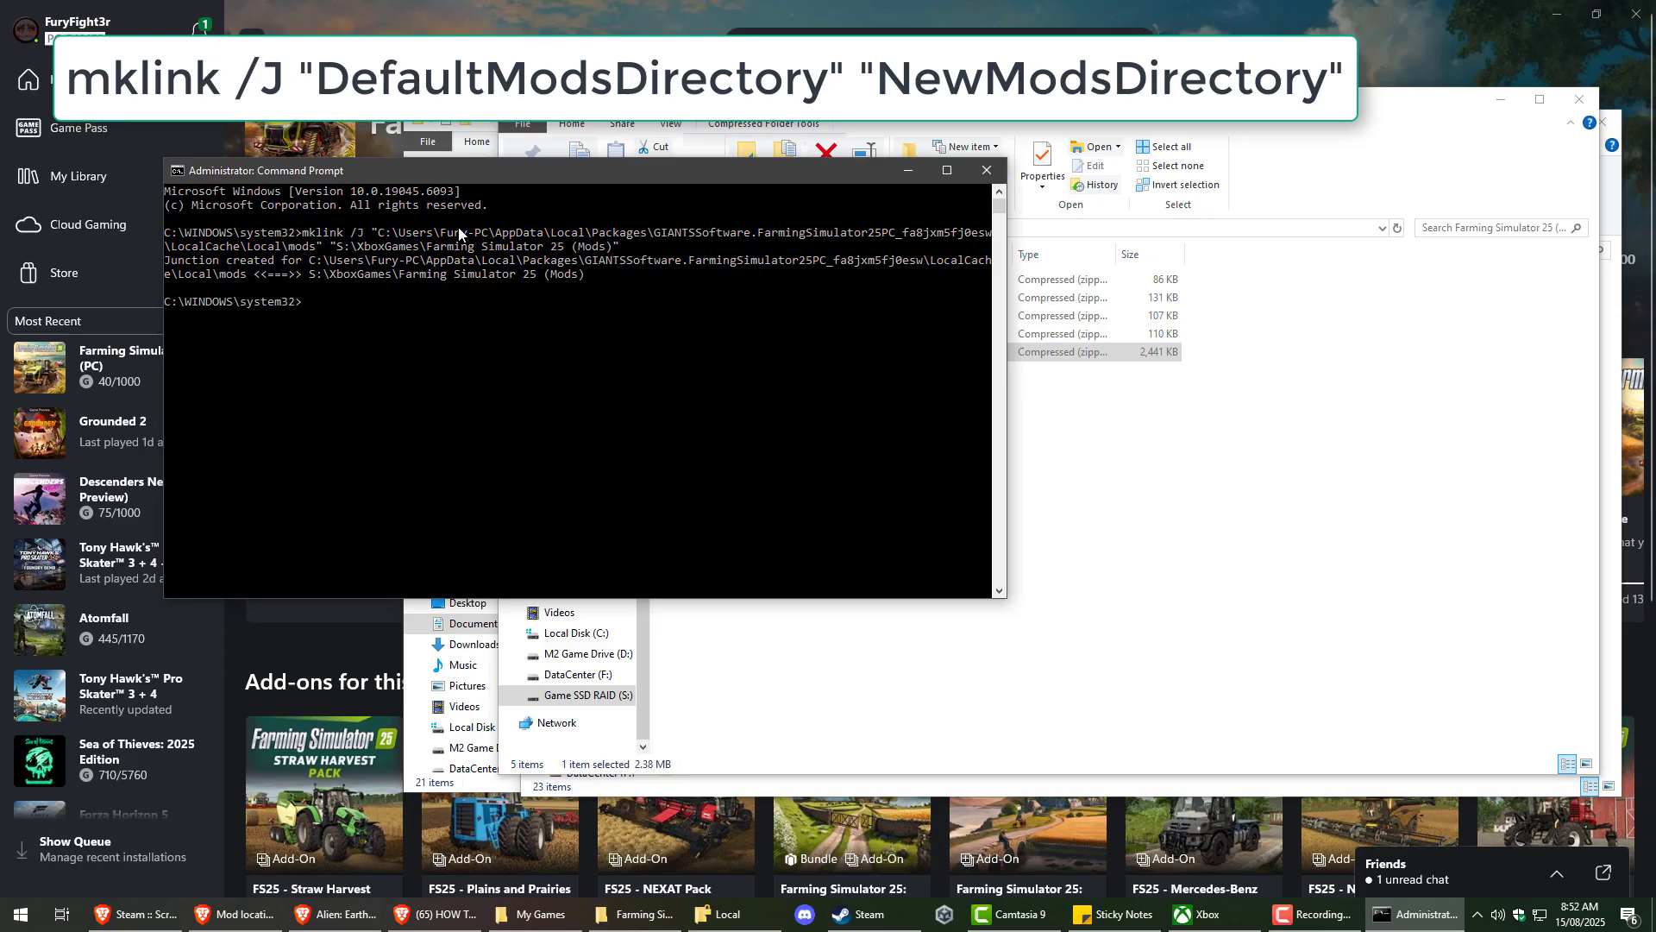
pyautogui.moveTo(875, 233); pyautogui.dragTo(957, 232)
pyautogui.moveTo(359, 248); pyautogui.dragTo(569, 252)
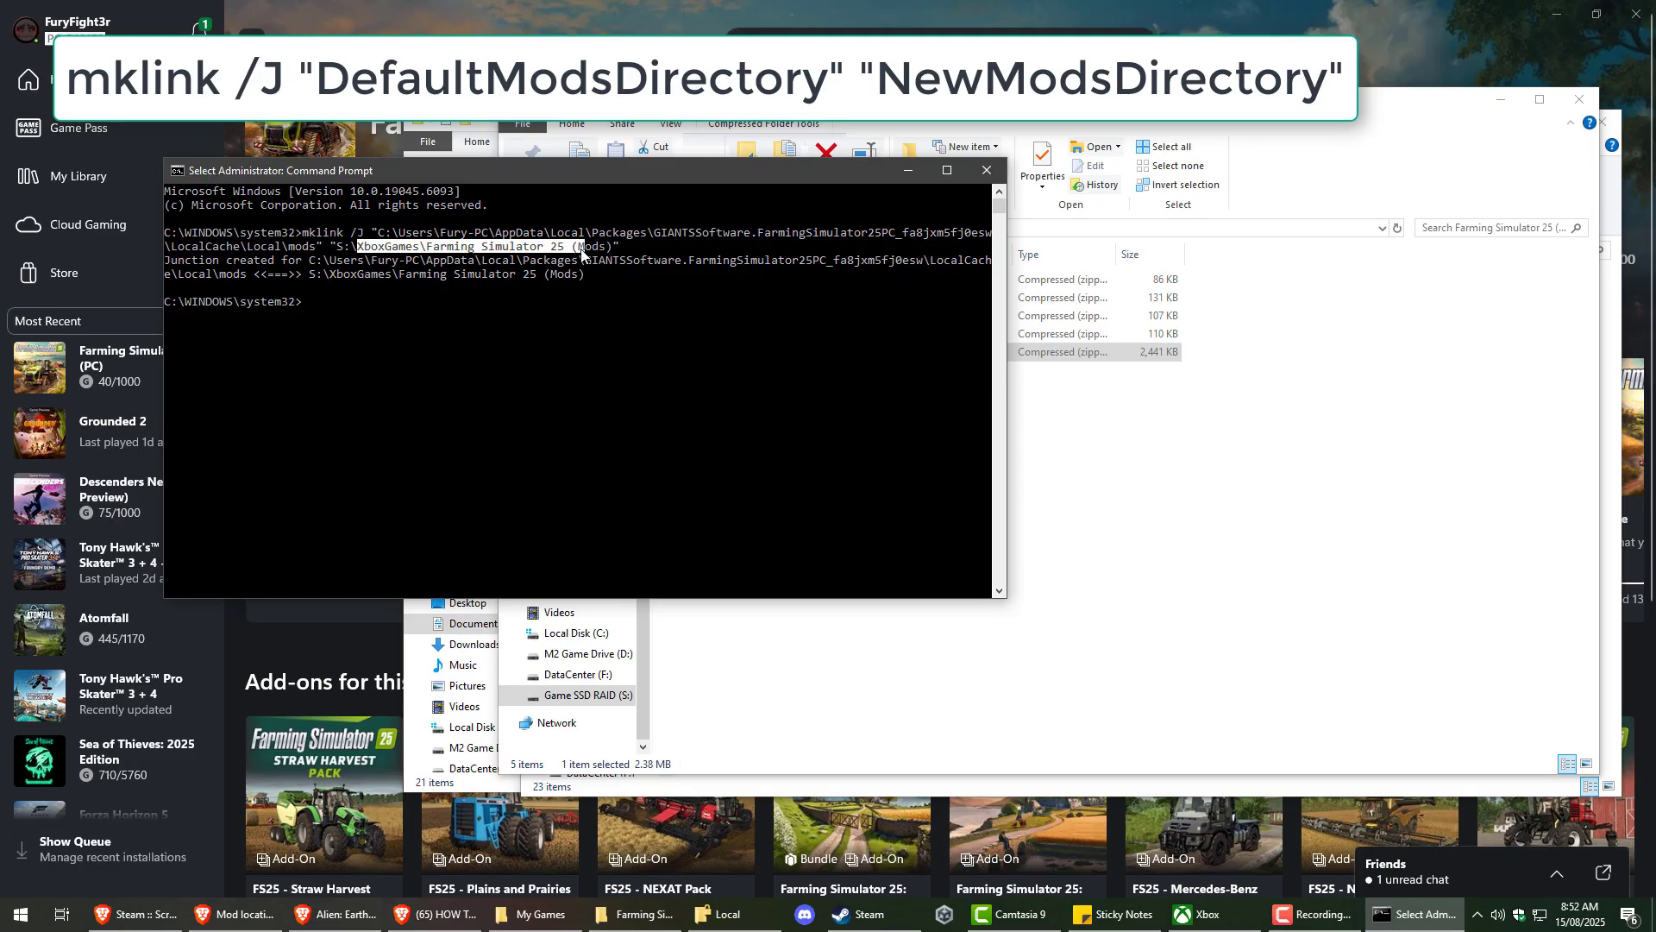
pyautogui.moveTo(364, 247); pyautogui.dragTo(569, 250)
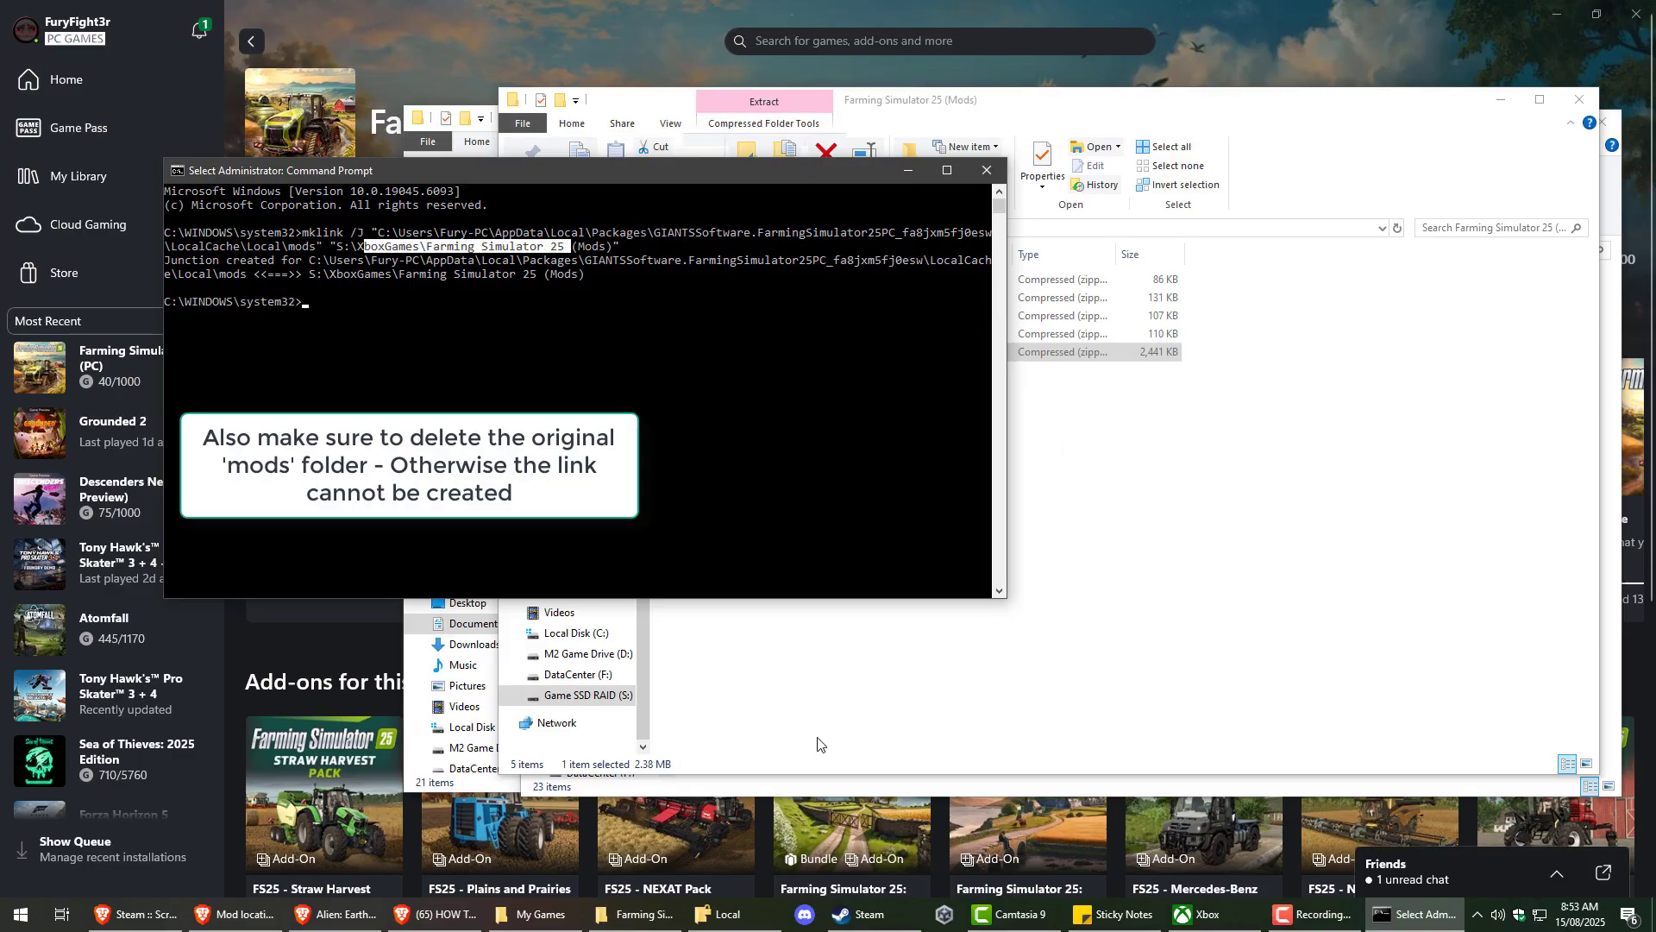
pyautogui.click(798, 699)
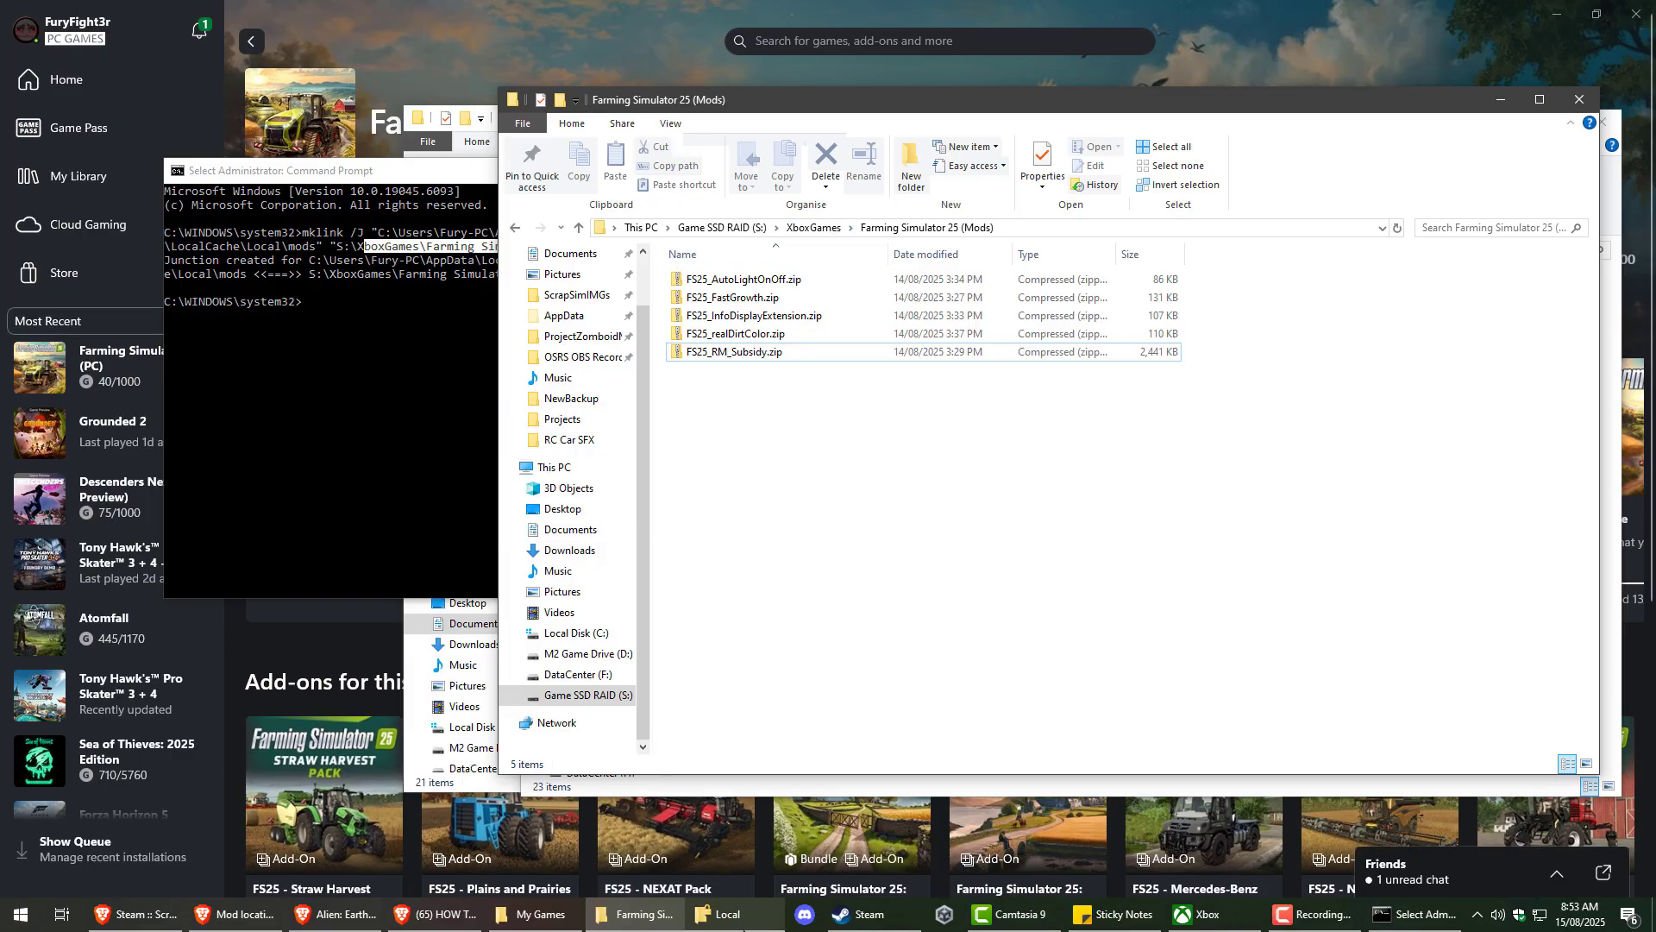
# Open the new mods junction in LocalCache\Local and compare its zips with the S: folder
pyautogui.click(723, 913)
pyautogui.click(712, 414)
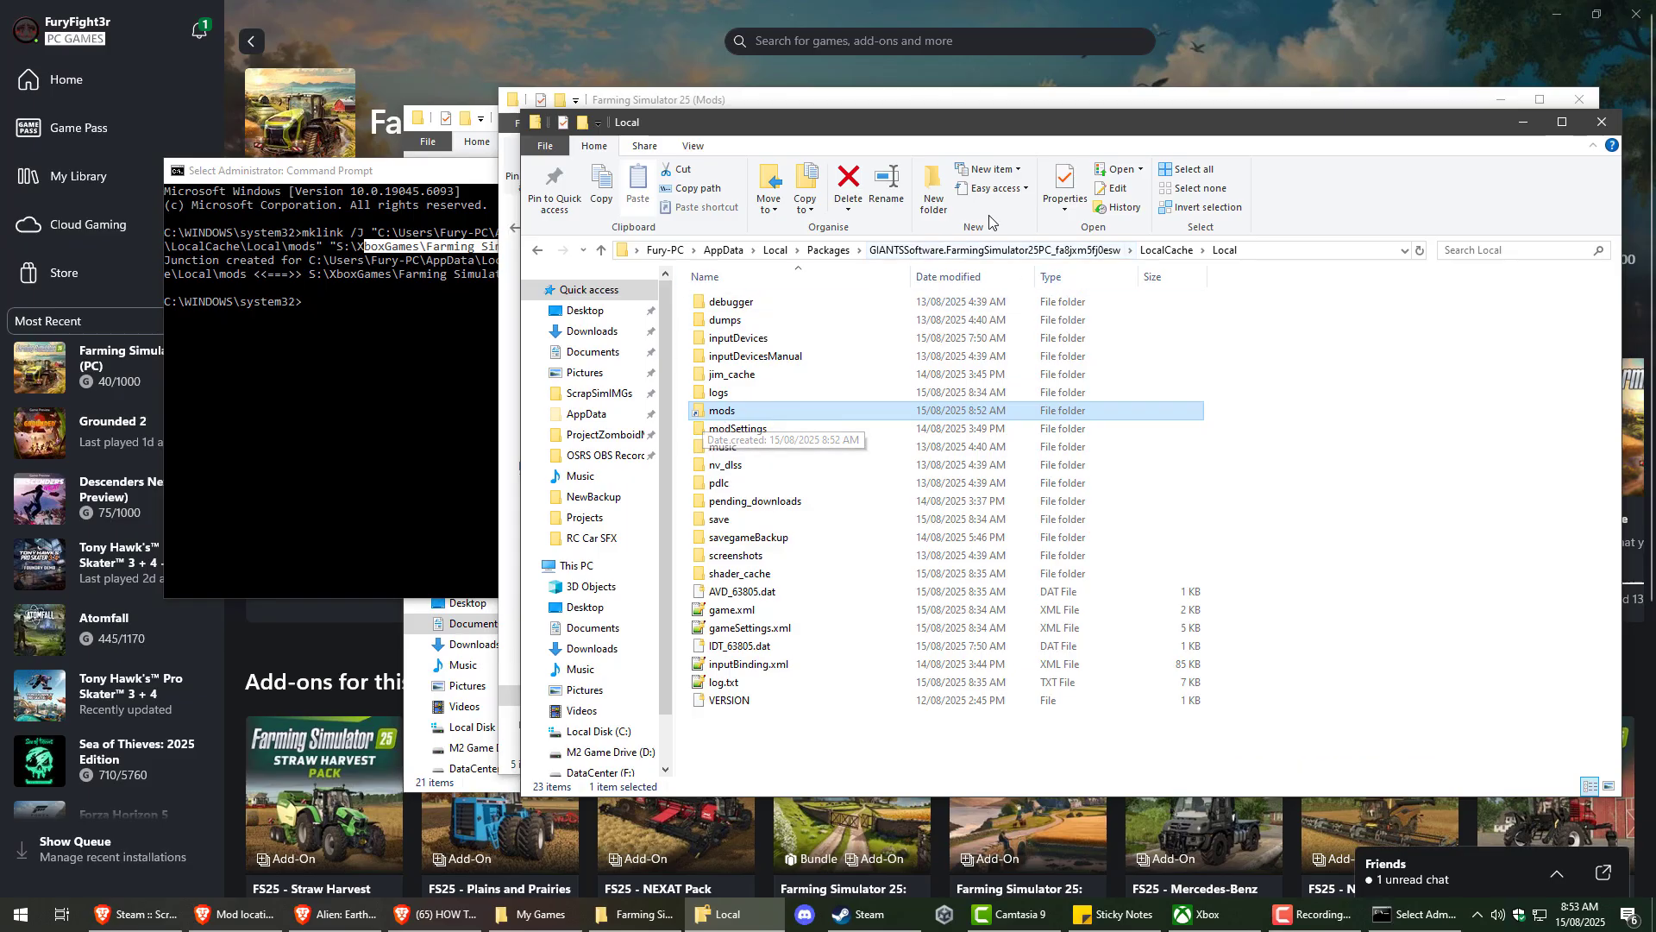
pyautogui.doubleClick(731, 414)
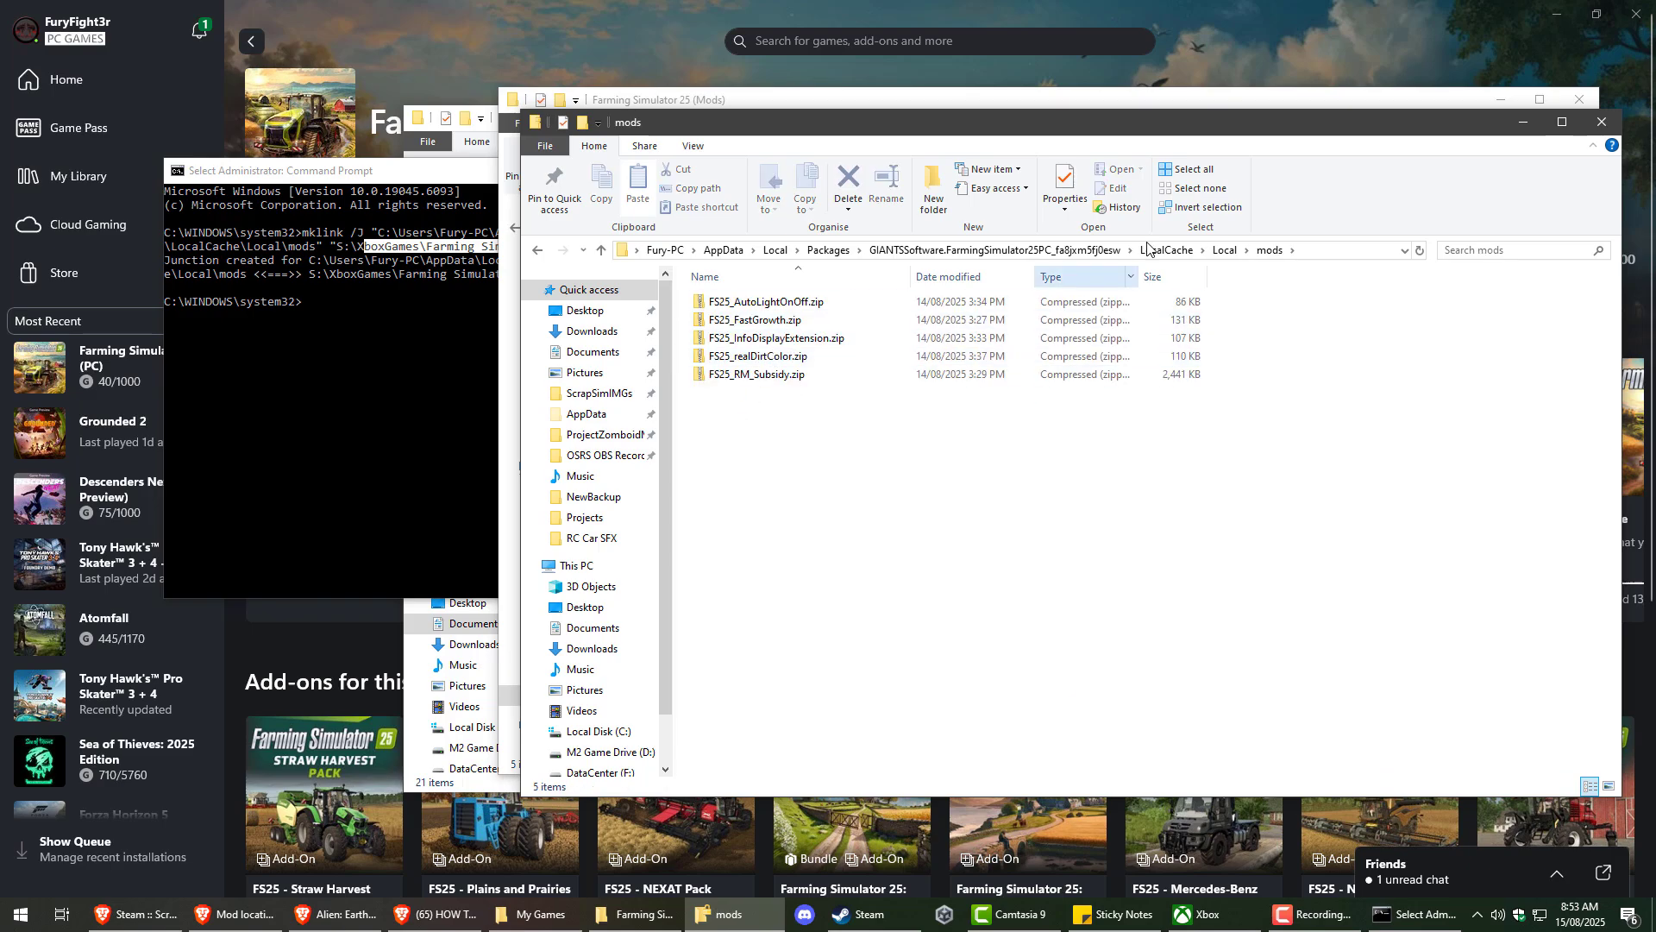
pyautogui.click(1322, 251)
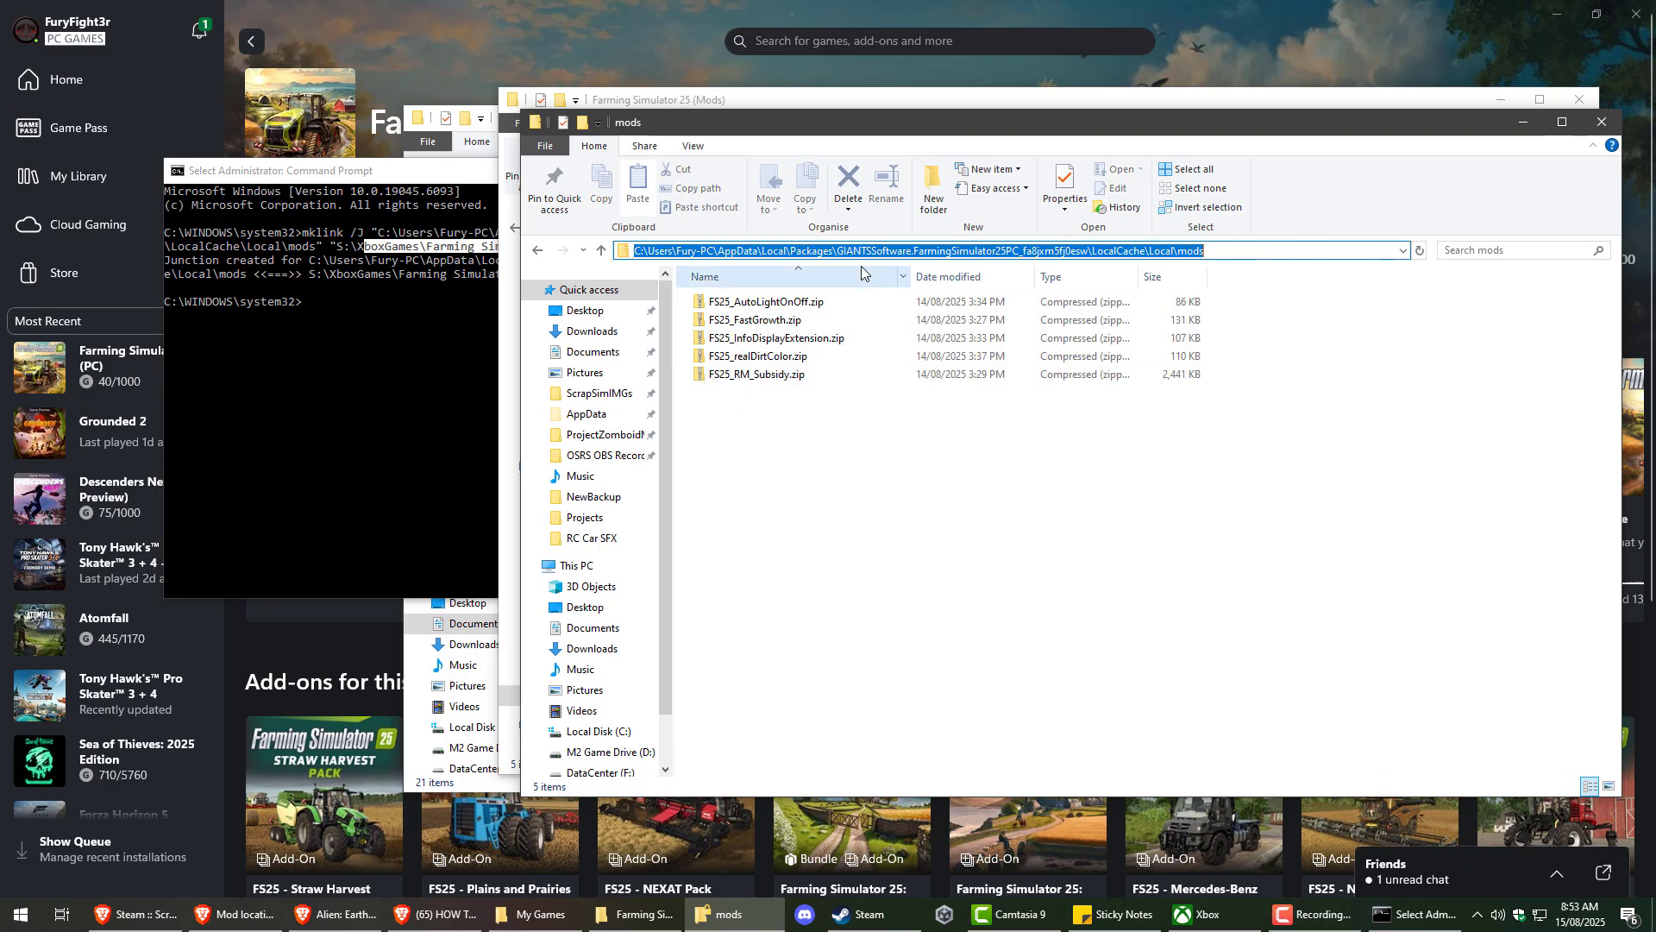
pyautogui.click(897, 337)
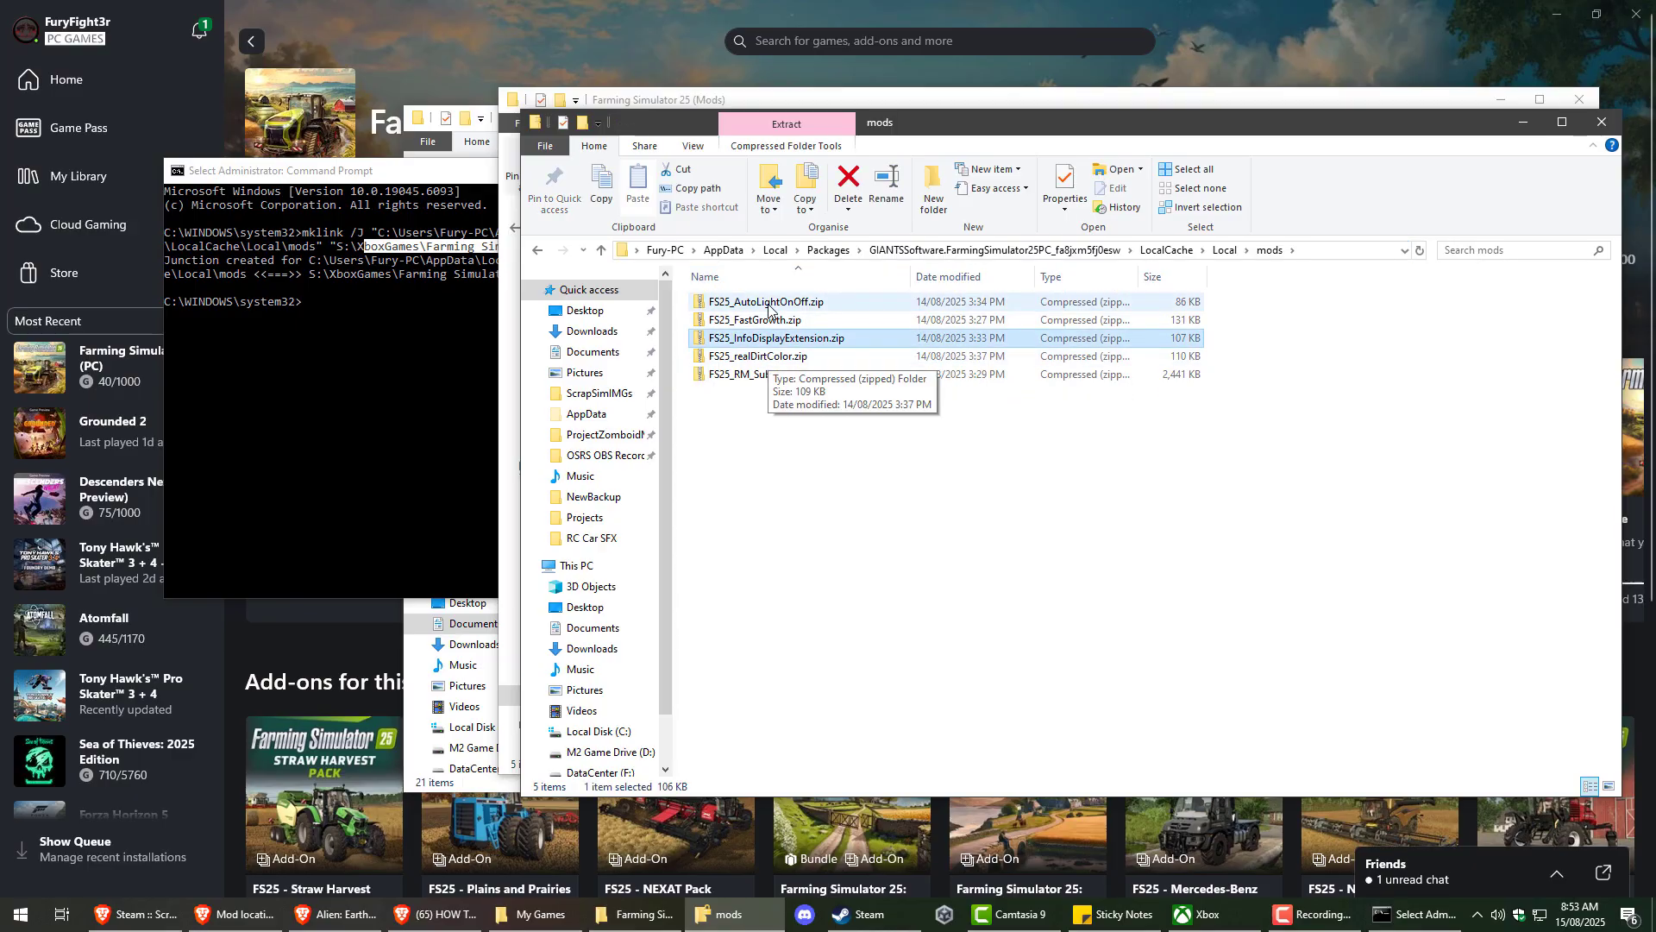
pyautogui.click(640, 915)
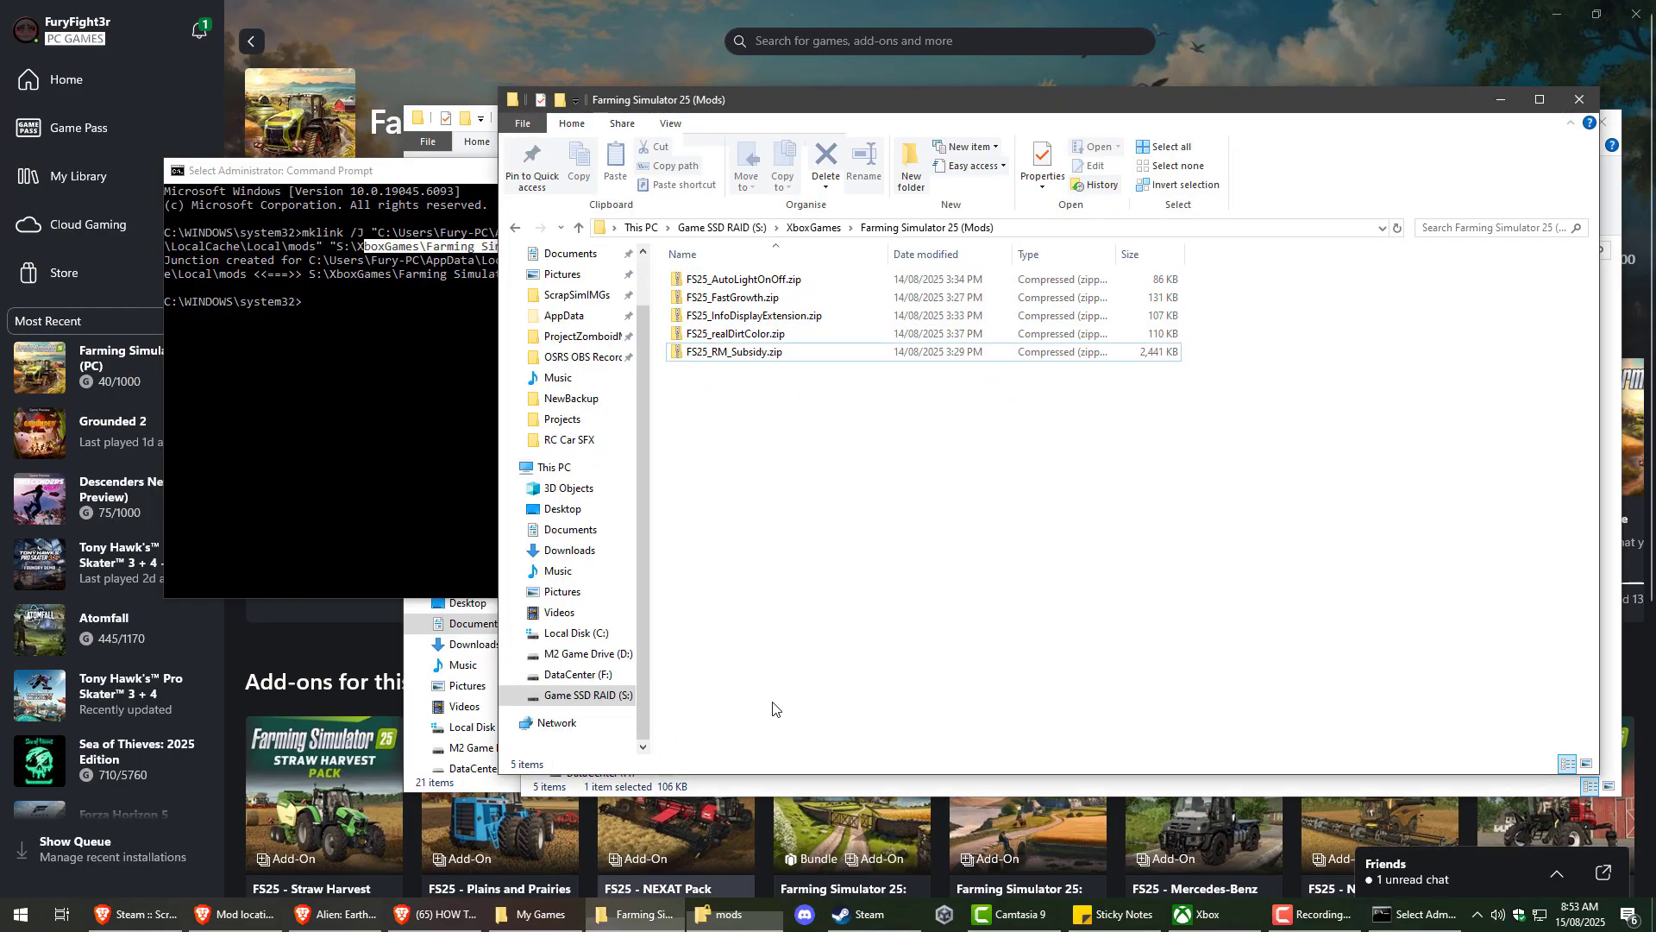
pyautogui.click(742, 278)
pyautogui.click(740, 334)
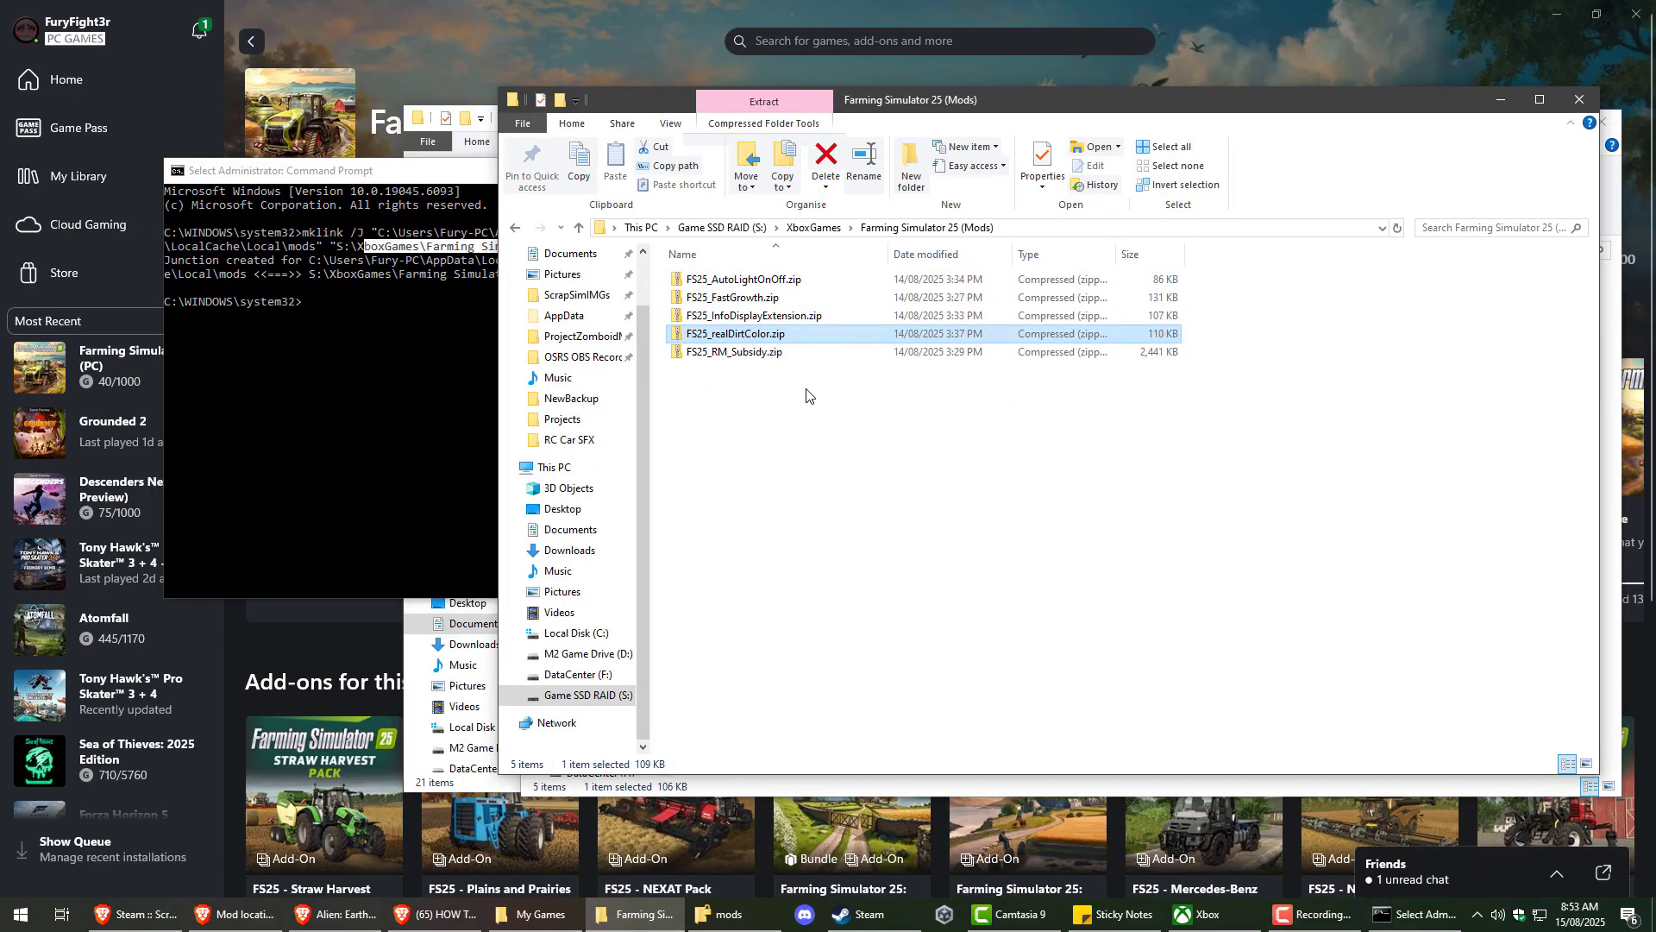
# Return the junction window to the Local folder and bring up the Xbox app game page
pyautogui.click(423, 412)
pyautogui.click(1063, 563)
pyautogui.click(1199, 914)
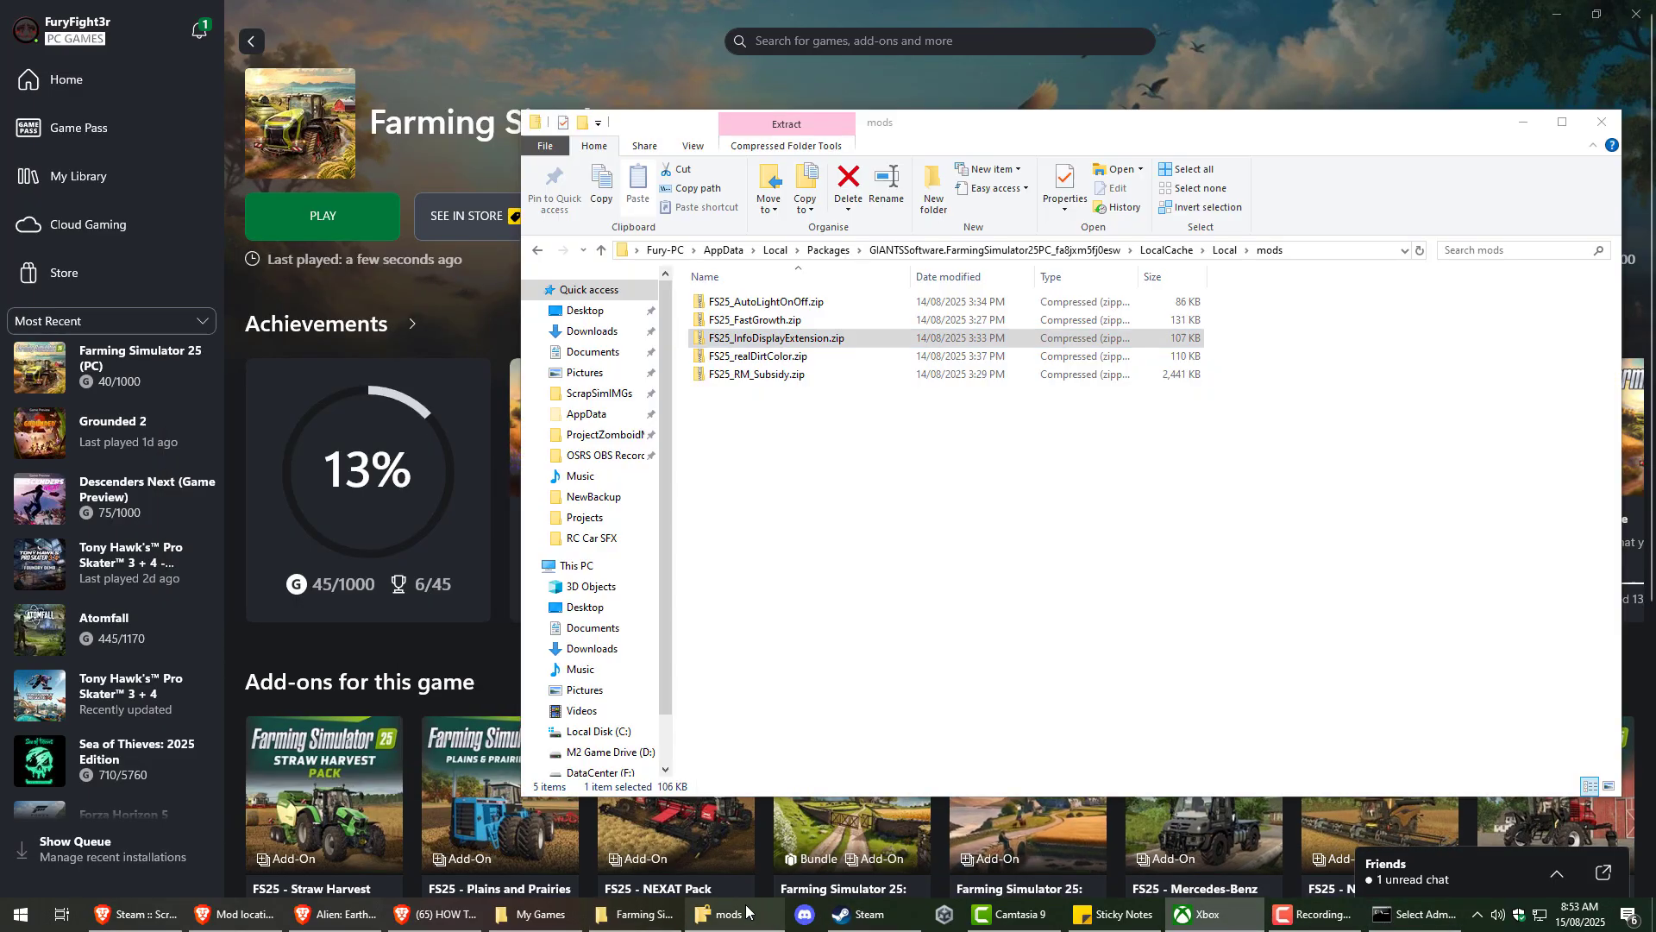
pyautogui.click(720, 914)
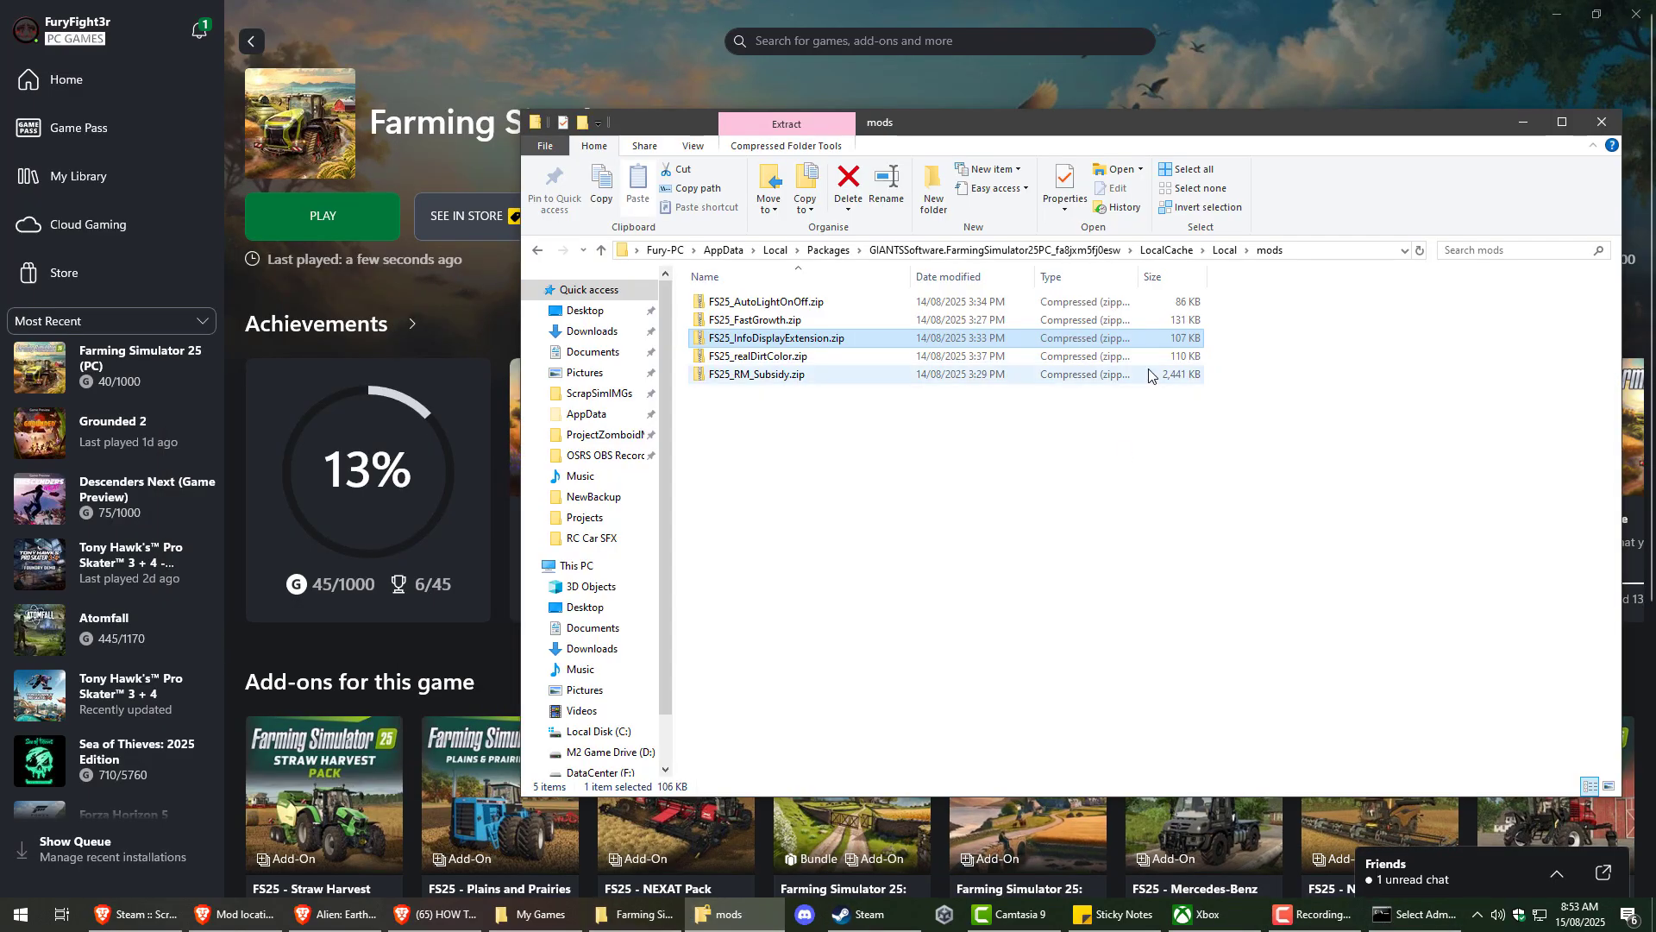
pyautogui.click(642, 914)
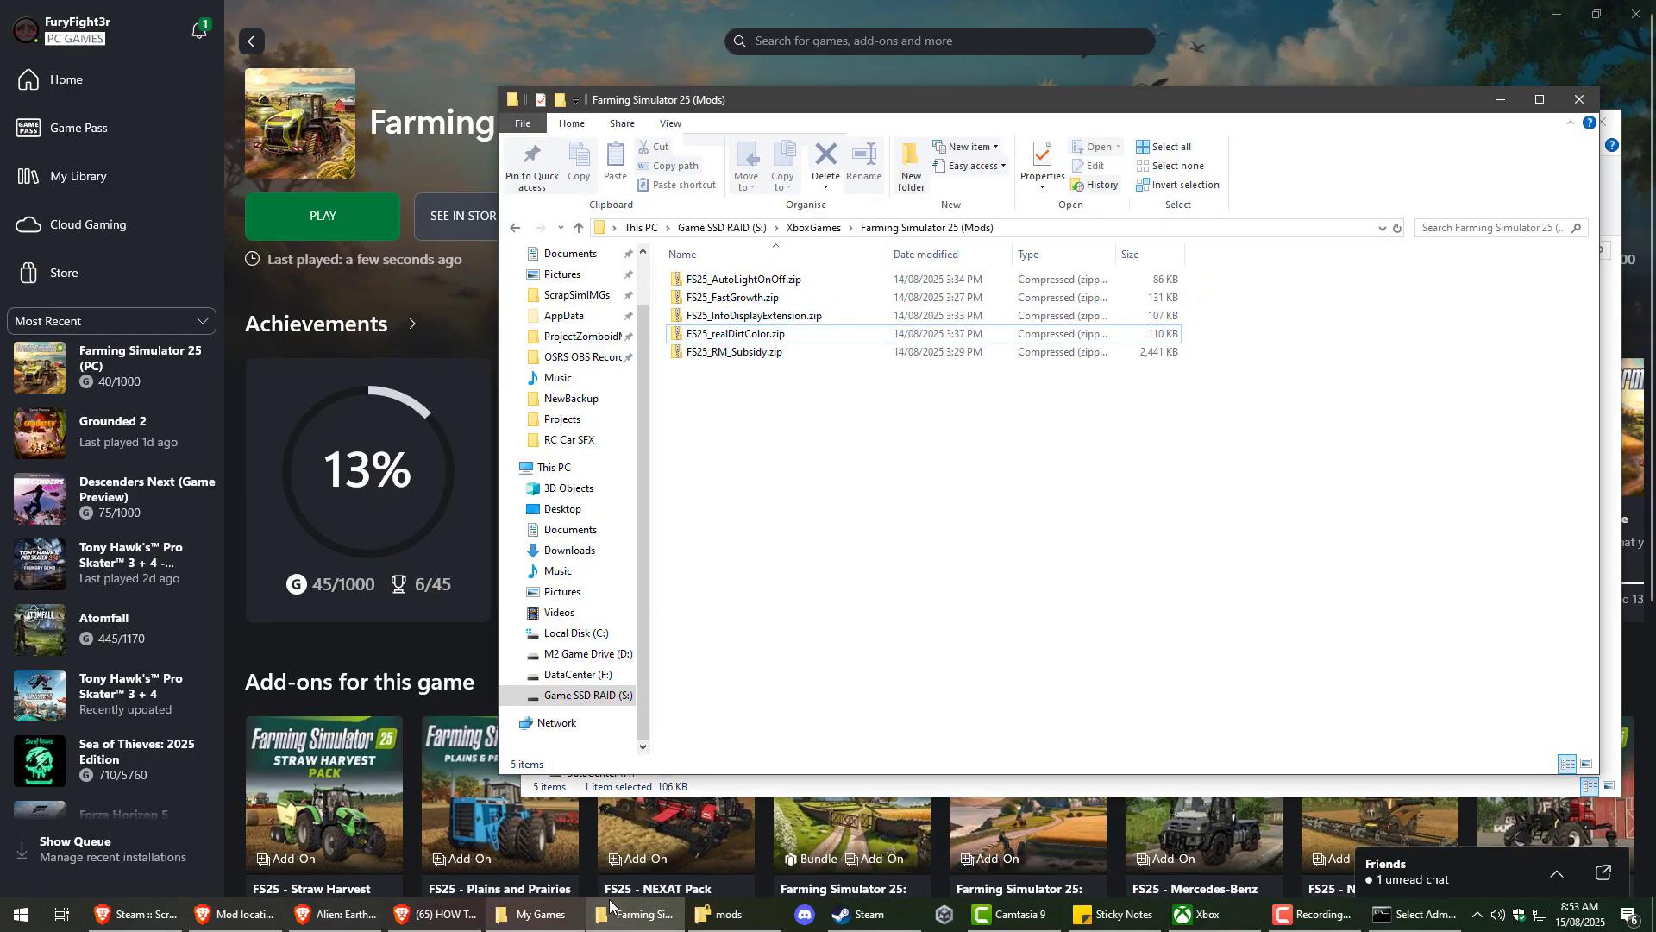
pyautogui.click(721, 915)
pyautogui.click(1224, 251)
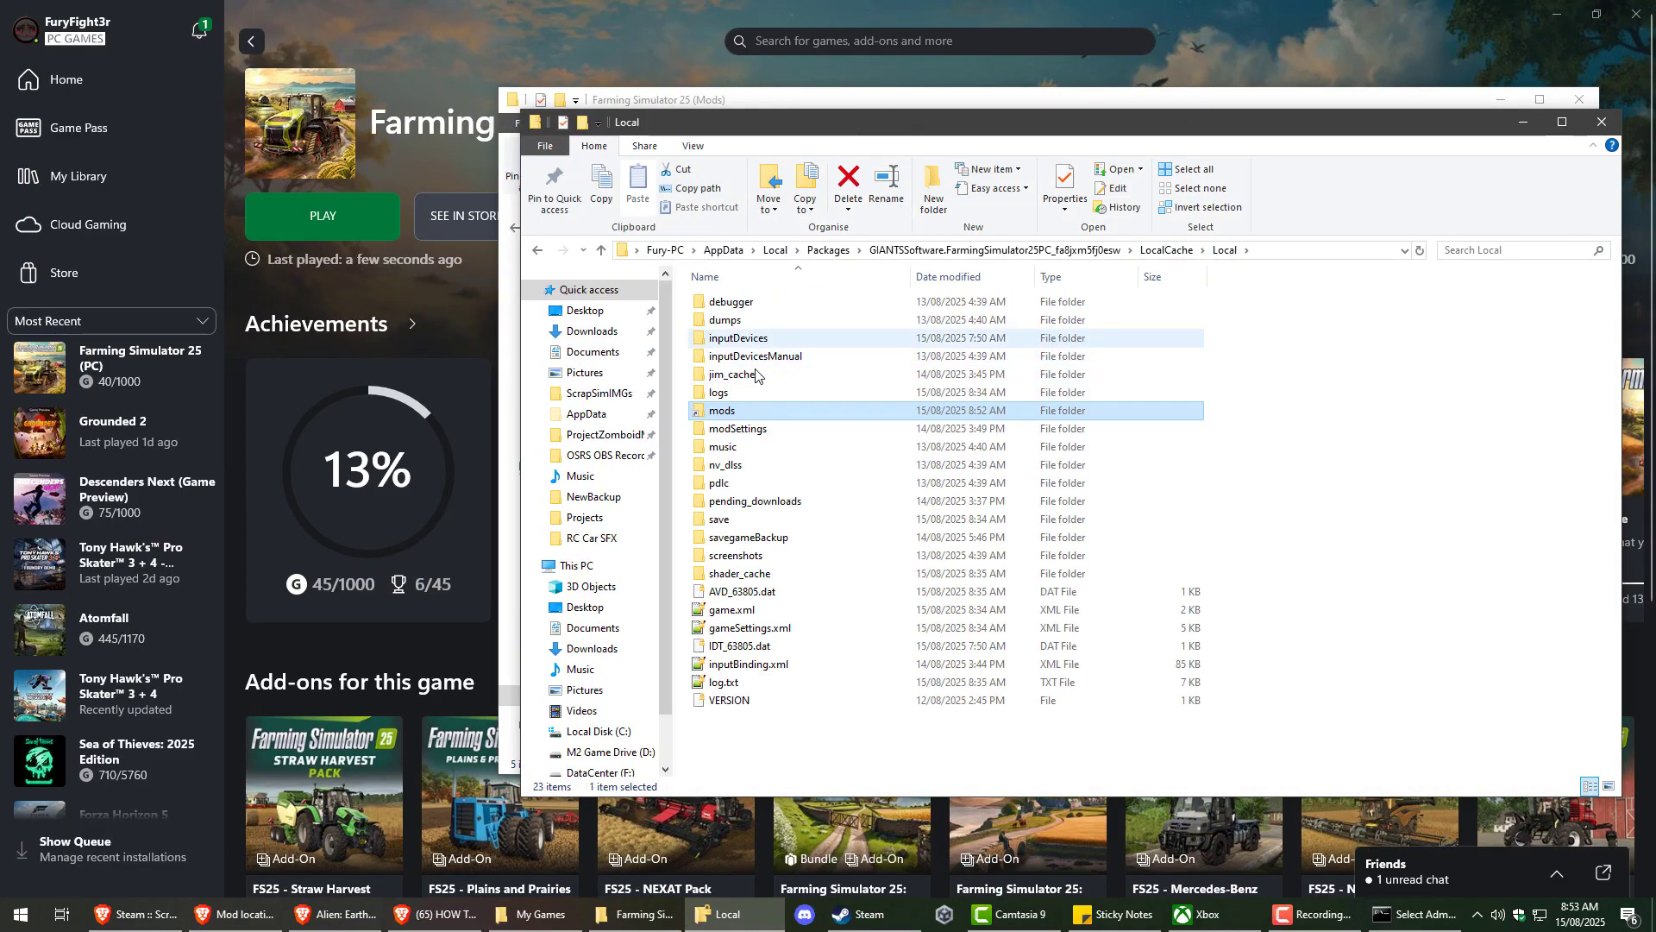
pyautogui.click(409, 170)
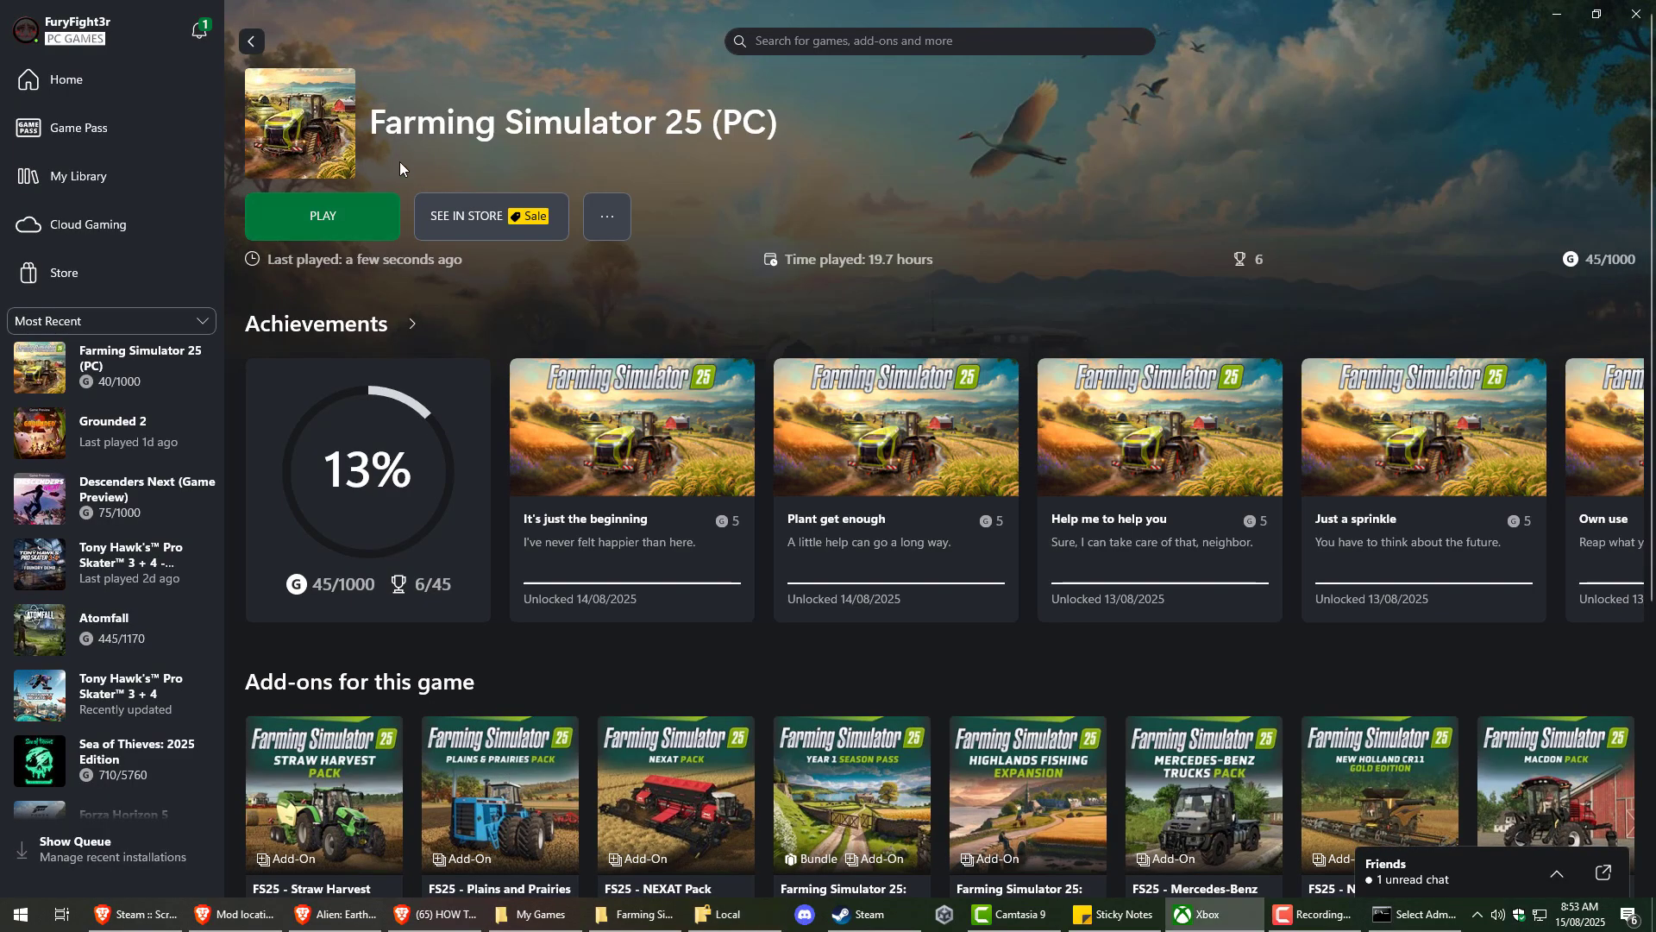
# Launch Farming Simulator 25, view the five mods under ModHub Installed, then return to the main menu
pyautogui.click(330, 217)
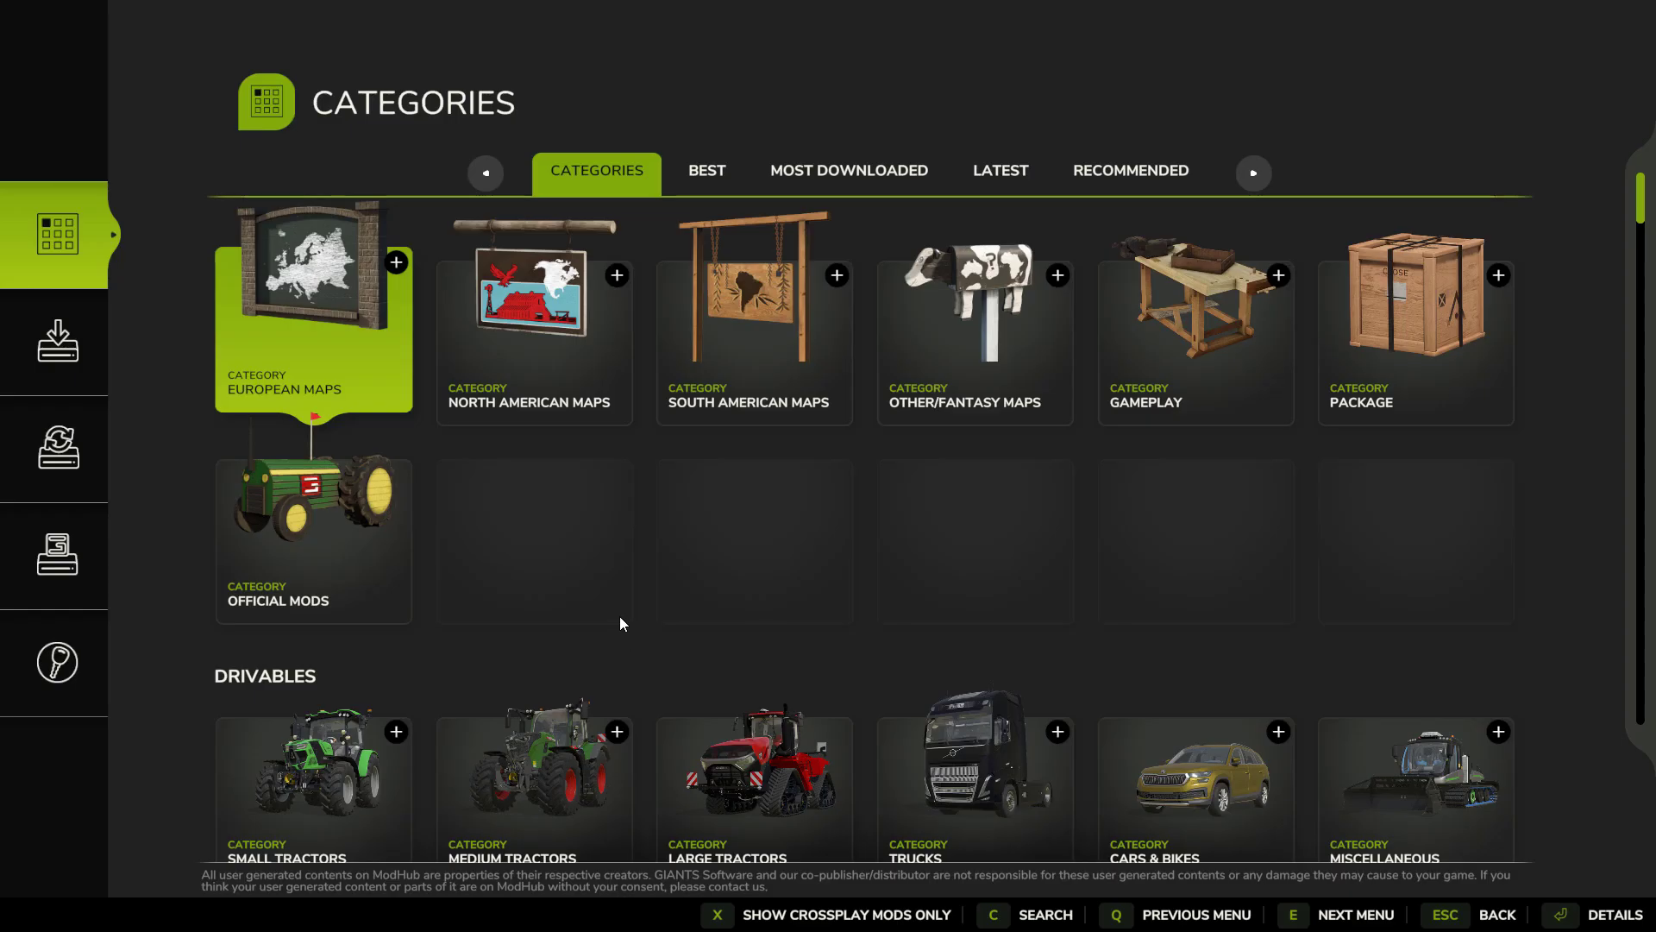
pyautogui.click(56, 359)
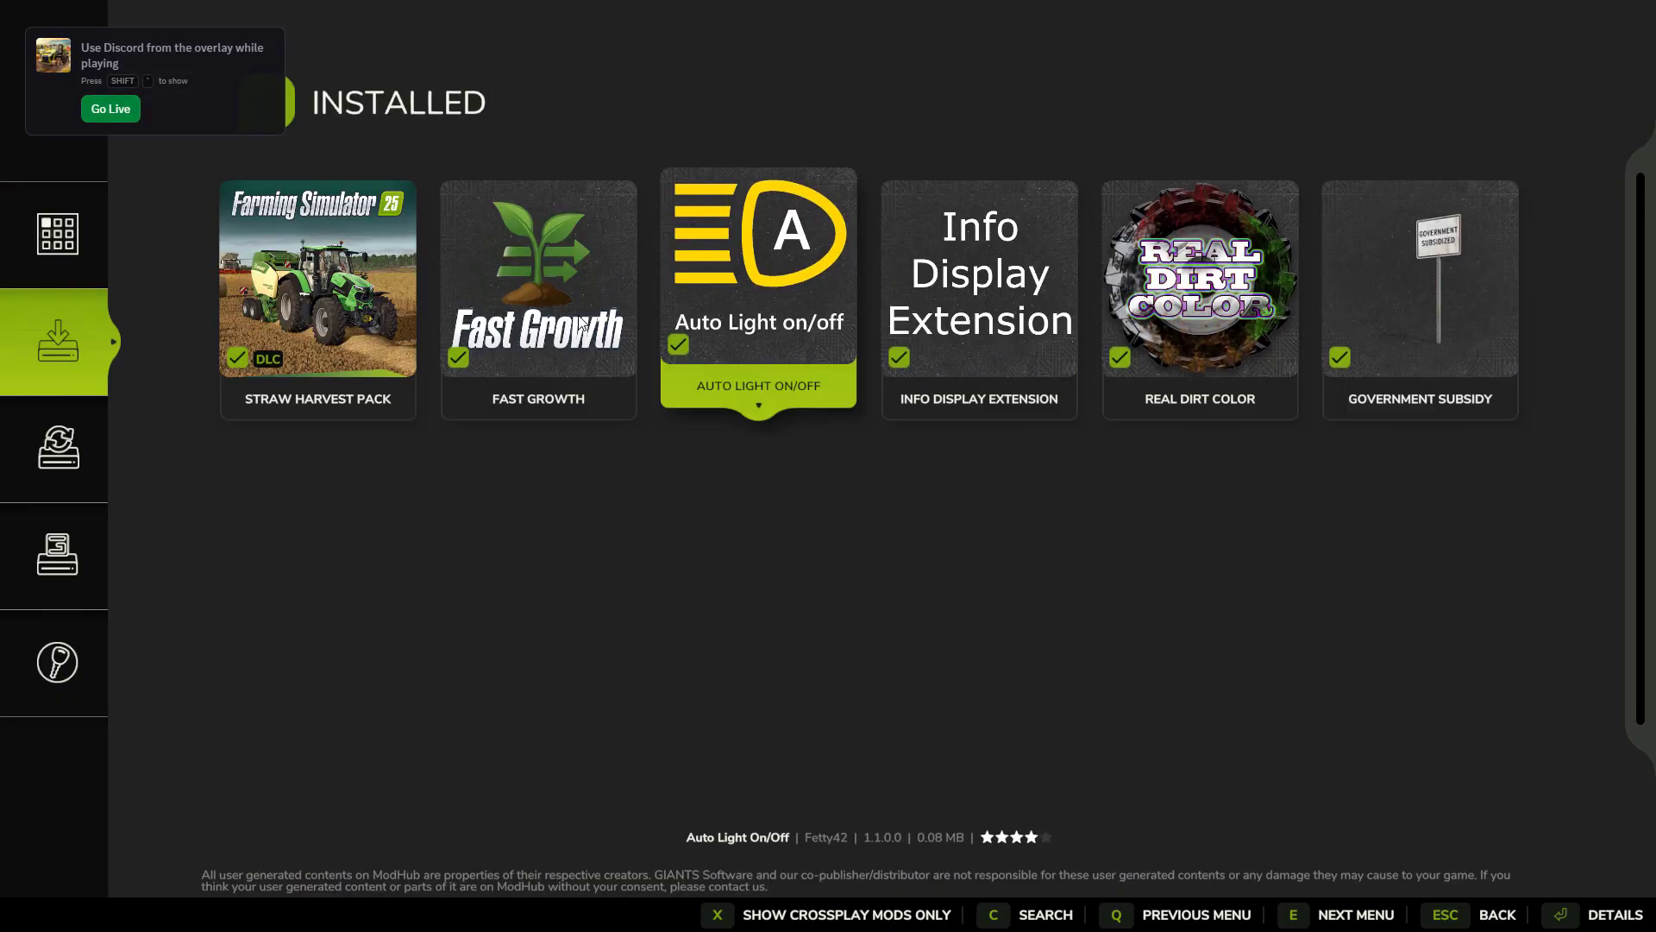
pyautogui.press('Escape')
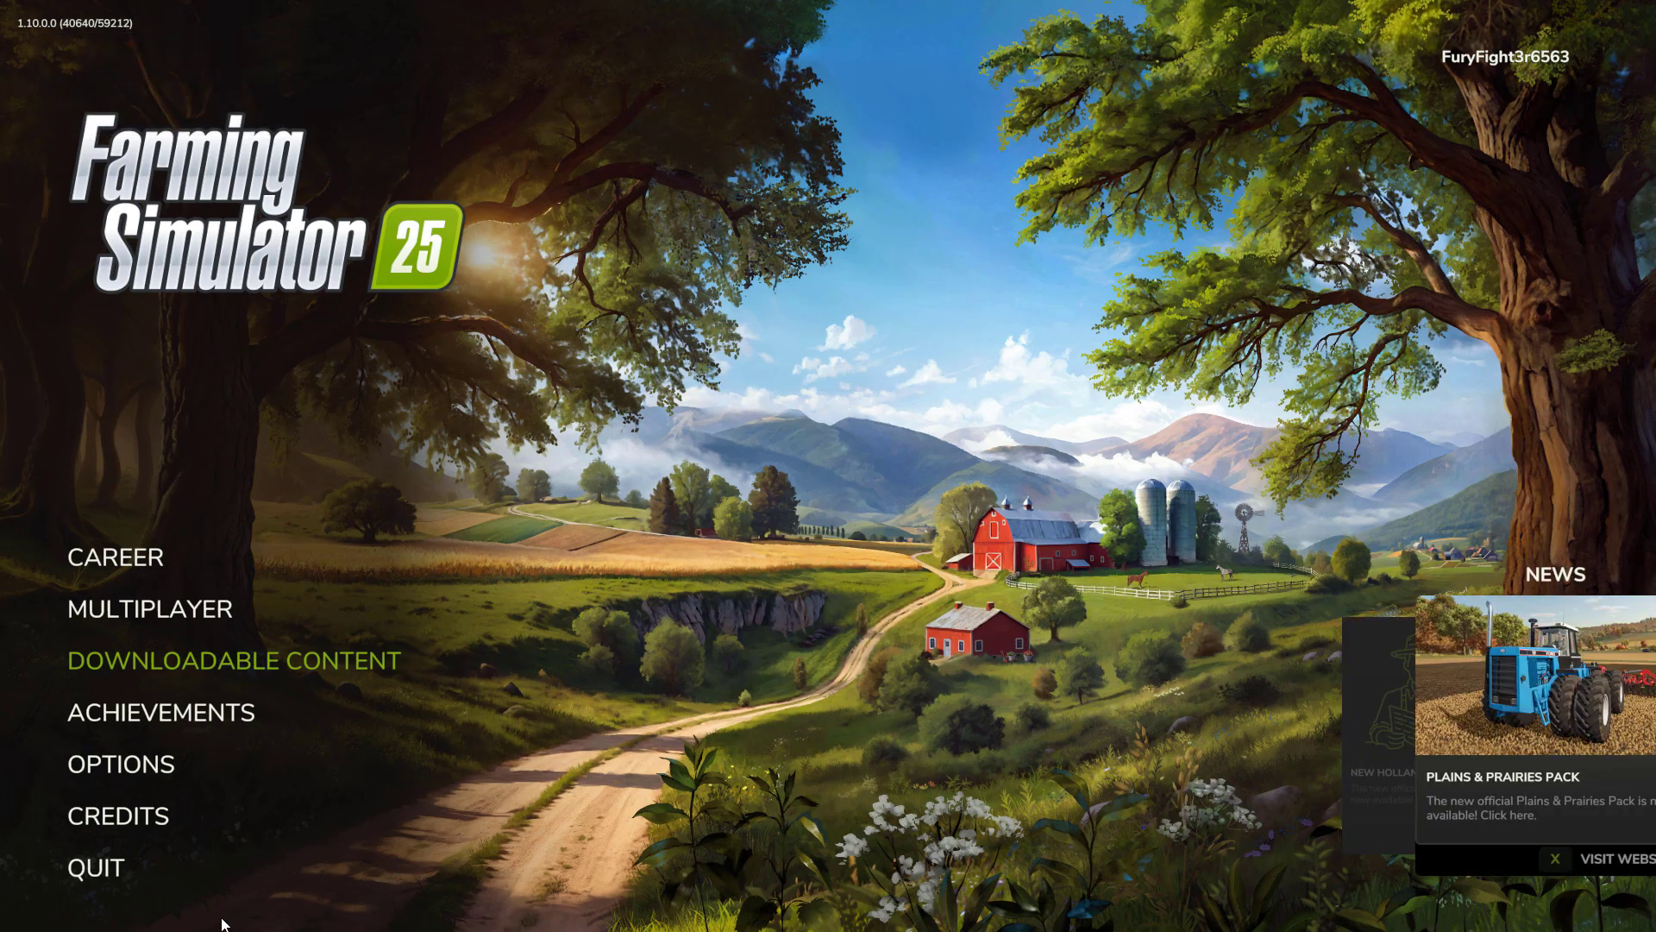
# Quit Farming Simulator 25 with Alt+F4 to get back to the Xbox app
pyautogui.hotkey('alt', 'F4')
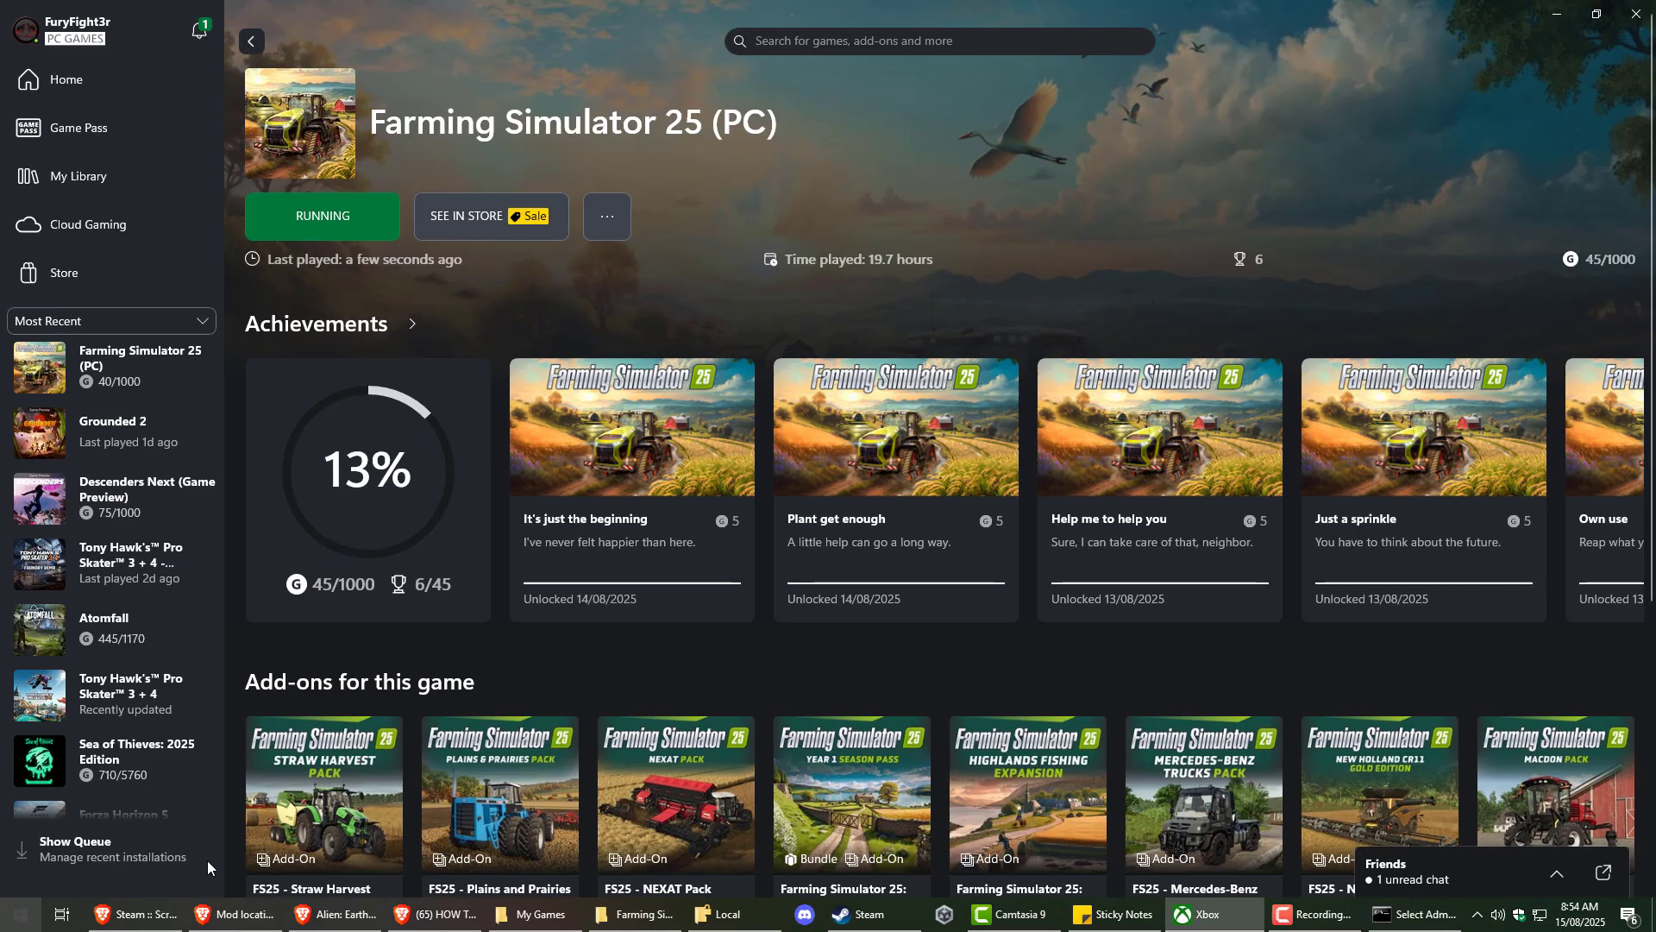